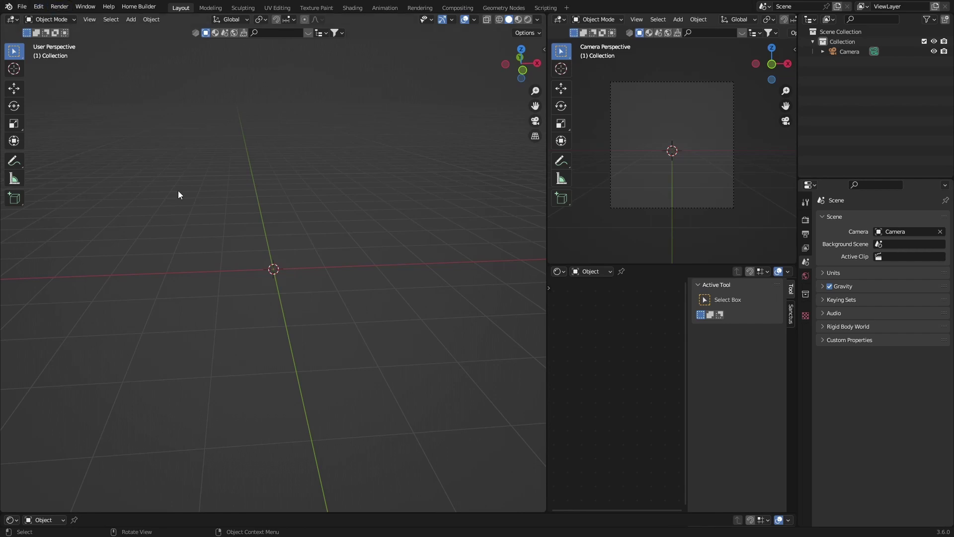
Find the A.N.T.Landscape add-on in the preferences by searching for "land", show its details and save the preferences.
left_click(39, 6)
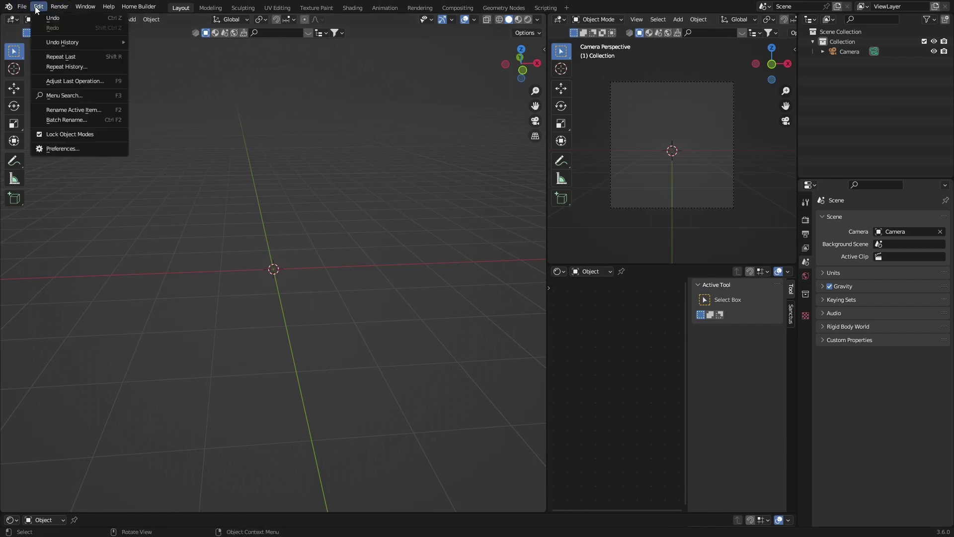
left_click(66, 150)
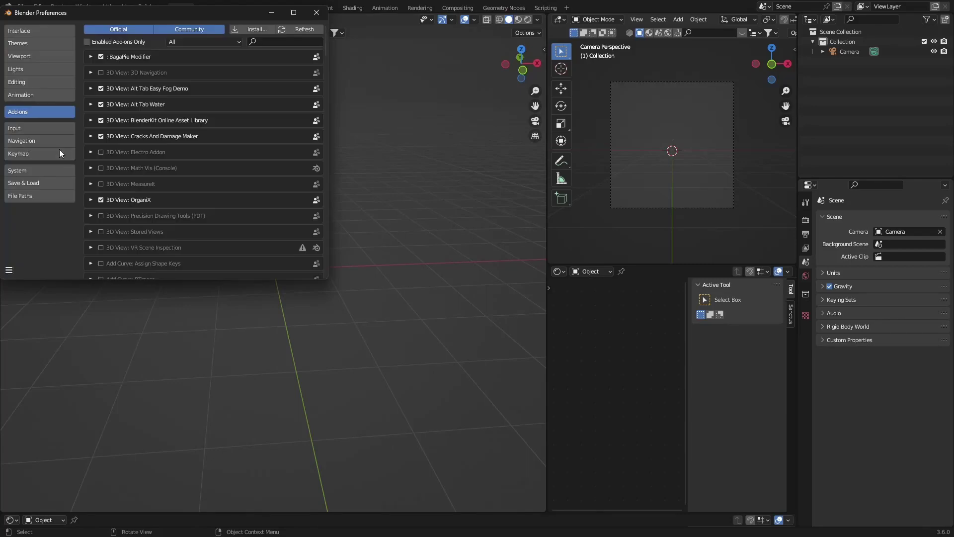
left_click(267, 41)
type("land")
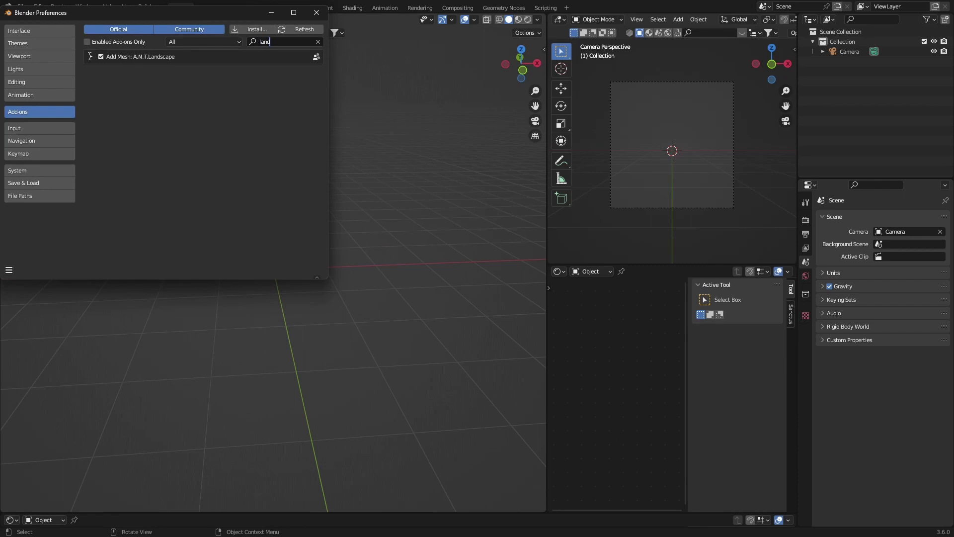
left_click(91, 56)
left_click(9, 270)
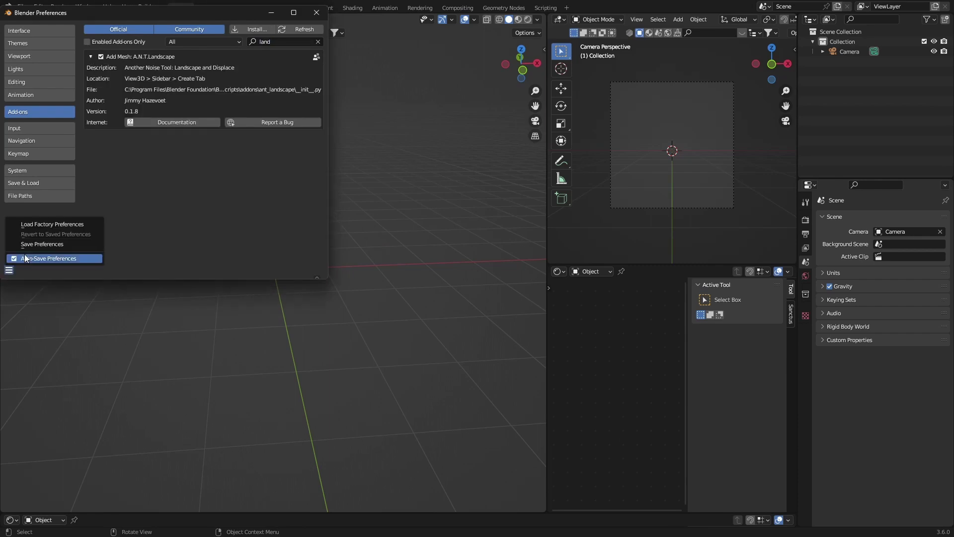
left_click(34, 243)
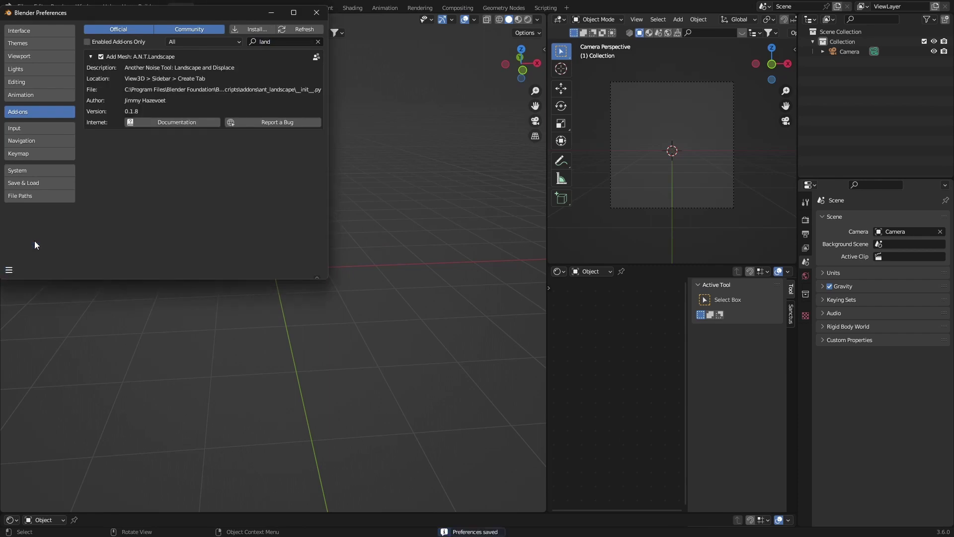
left_click(316, 14)
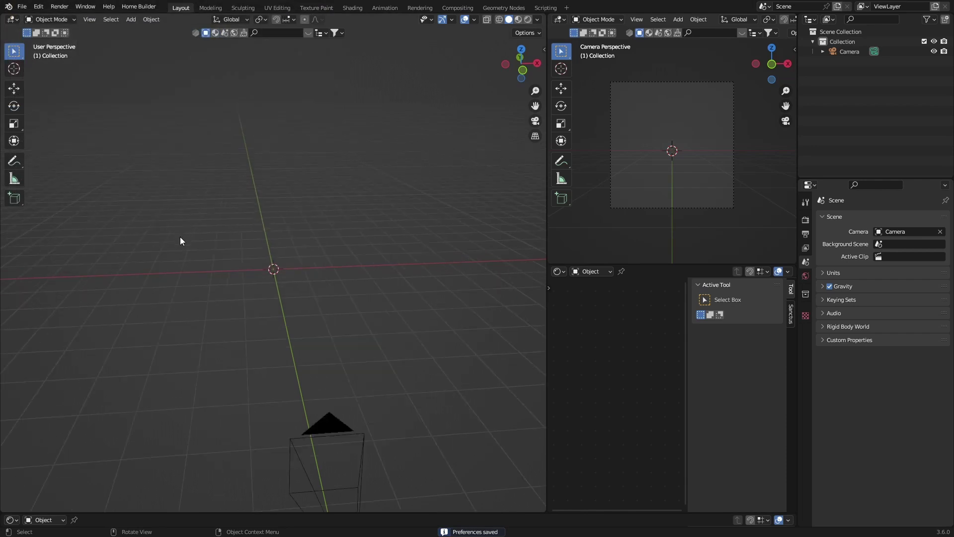
Add a Landscape mesh to the scene and apply the river operator preset to it.
scroll(180, 236, "up", 2)
key("shift+a")
mouse_move(165, 242)
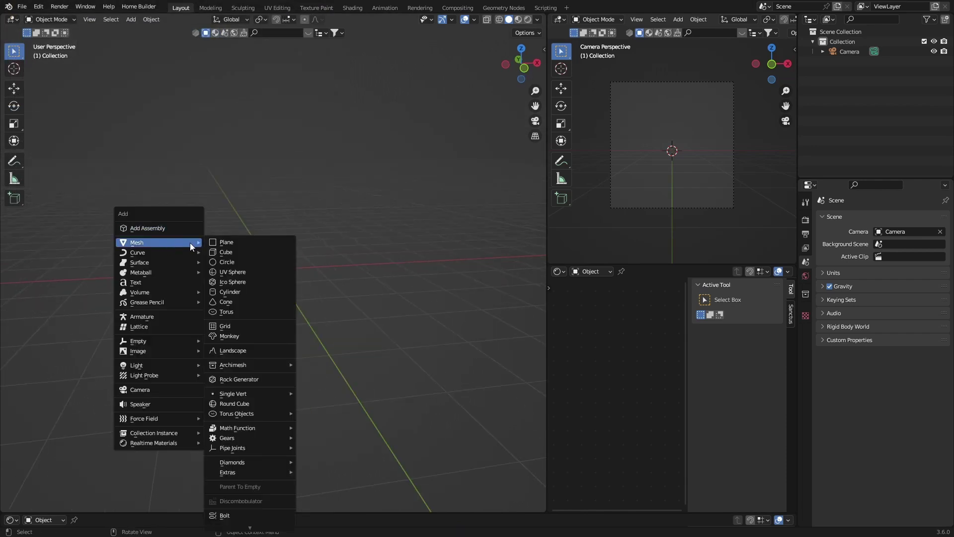
left_click(234, 352)
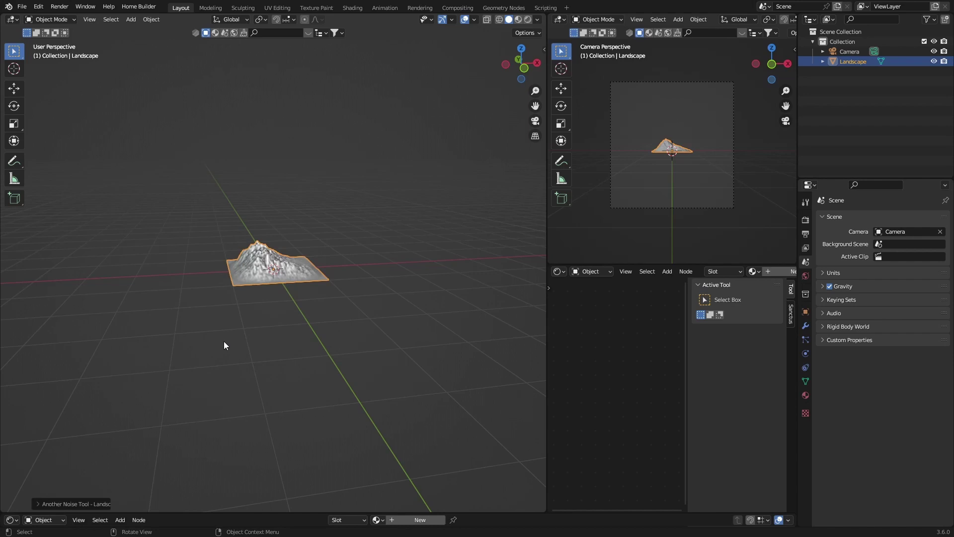
left_click(37, 504)
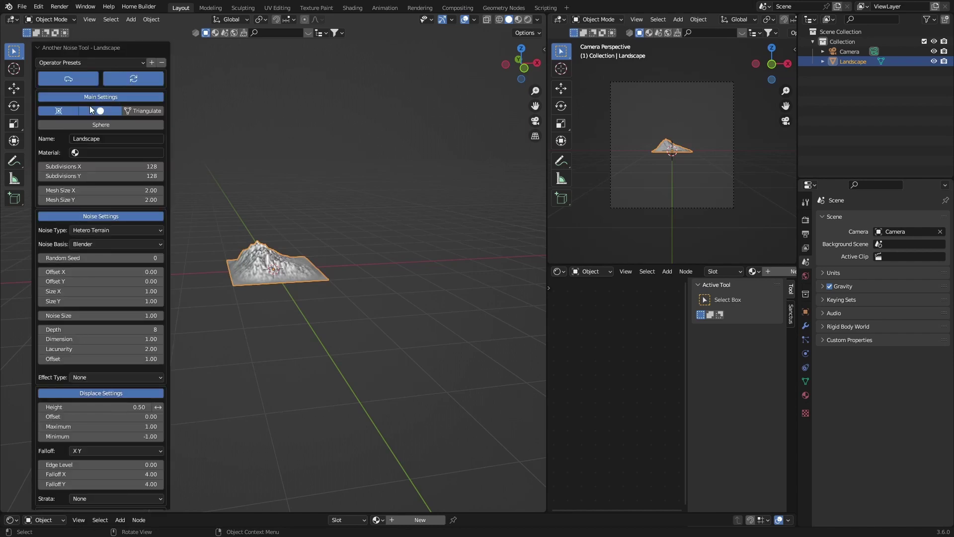
left_click(69, 60)
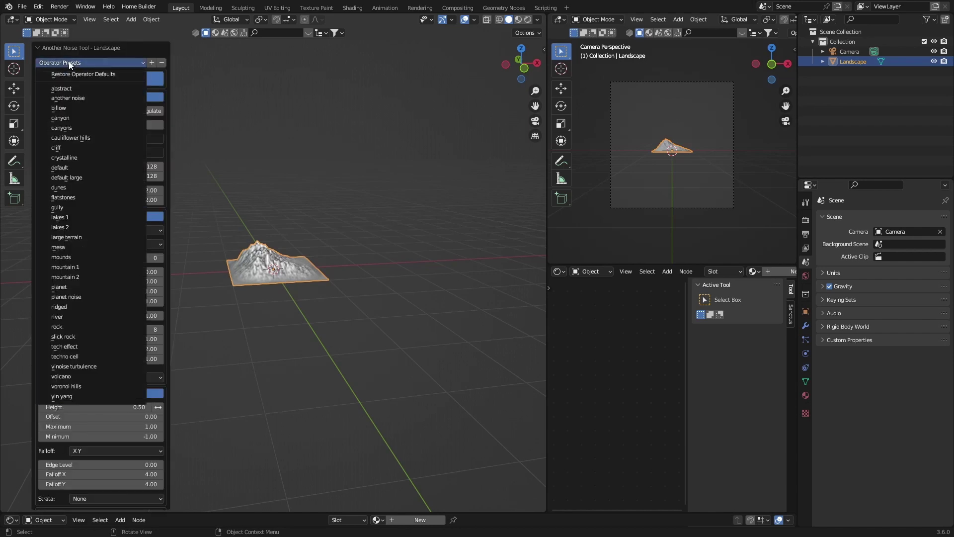
left_click(79, 315)
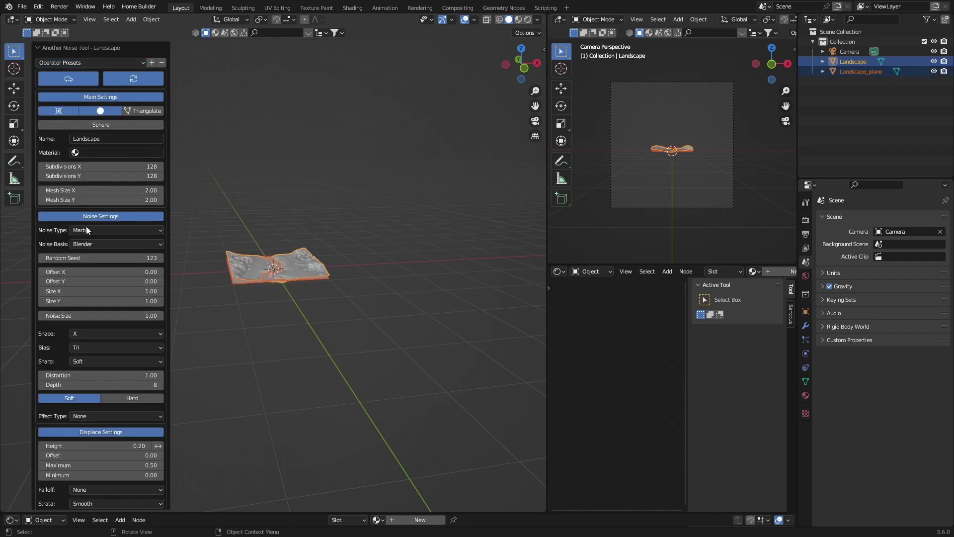
Set the landscape's noise random seed to 126 and deselect the terrain.
left_click(160, 258)
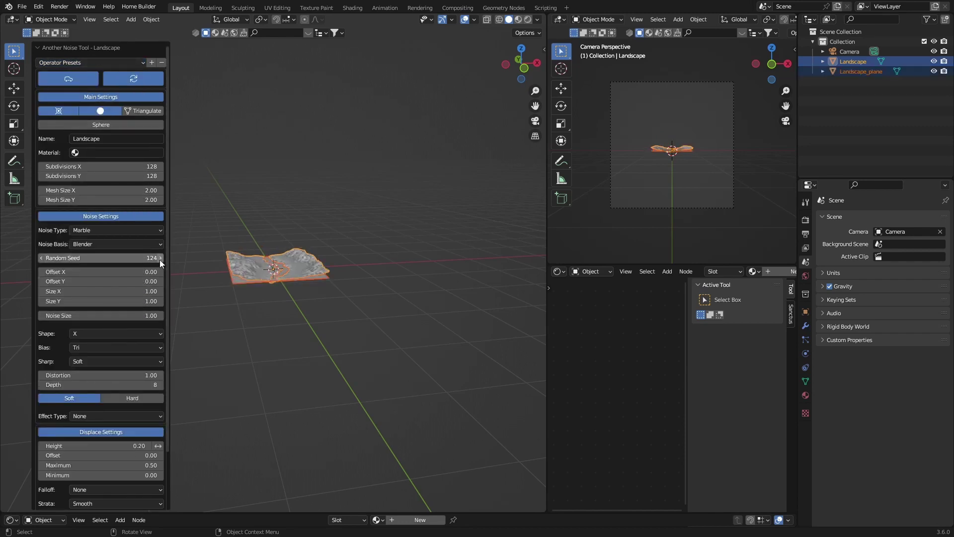
scroll(275, 311, "up", 5)
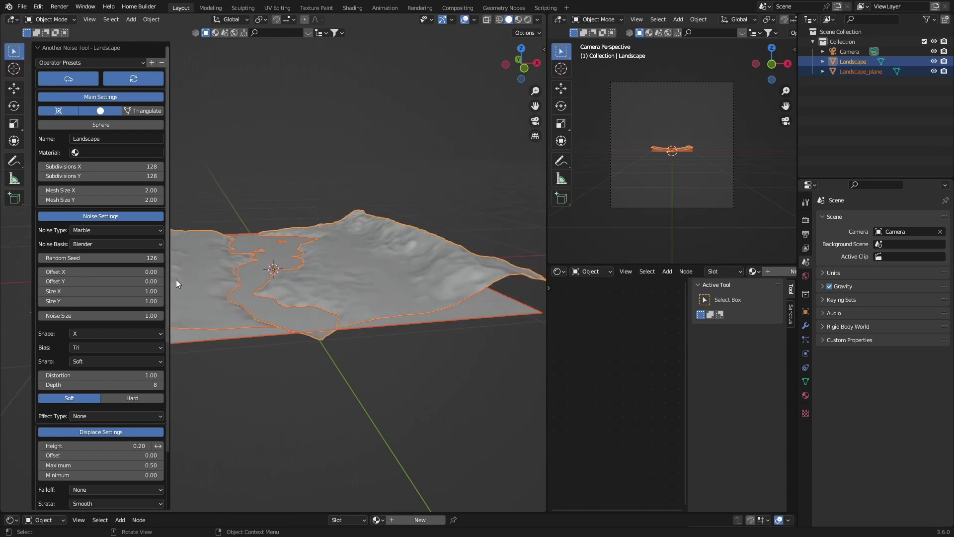
left_click(160, 257)
left_click(160, 258)
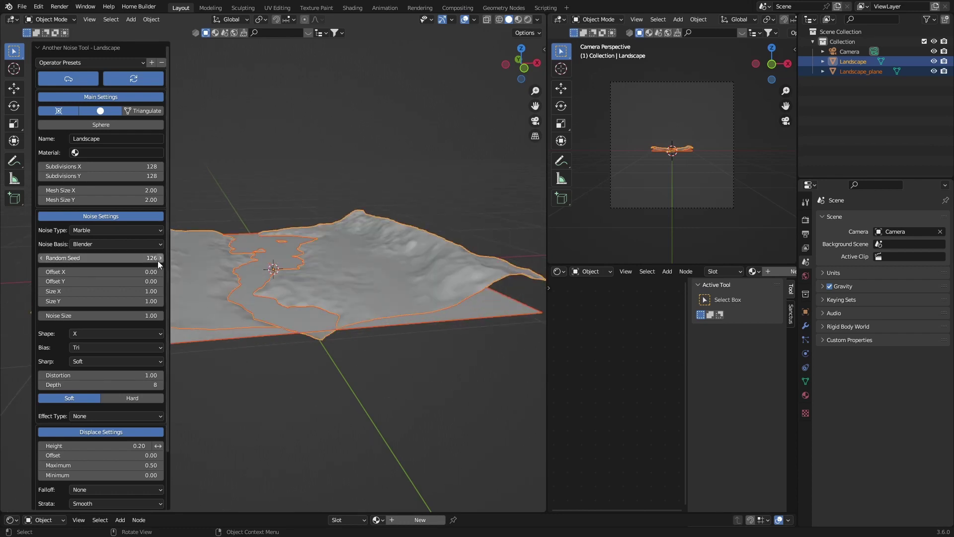
left_click(216, 161)
scroll(209, 350, "down", 7)
scroll(233, 313, "up", 5)
Select the landscape and its water plane together and enlarge them uniformly by about 2.68, followed by about 2.46.
left_click(182, 279)
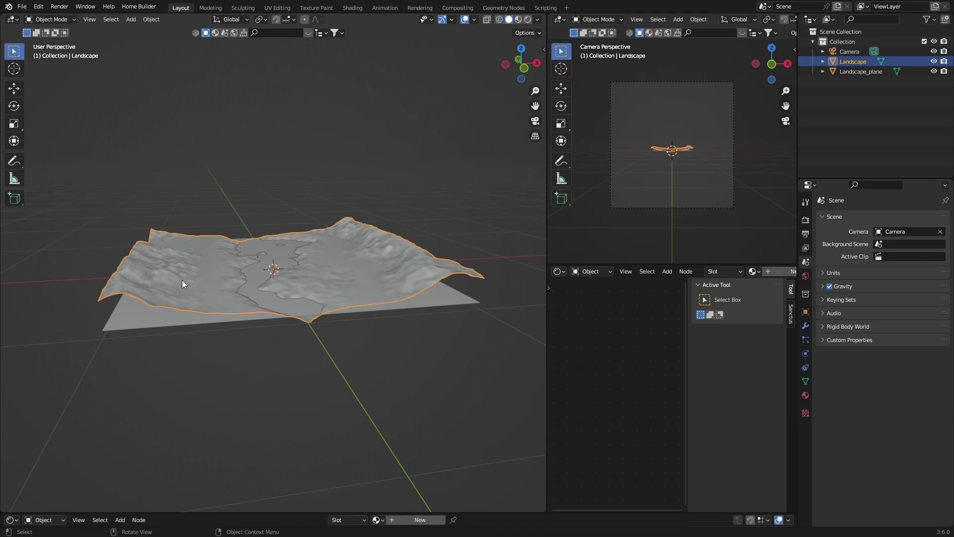
left_click(138, 321, "shift")
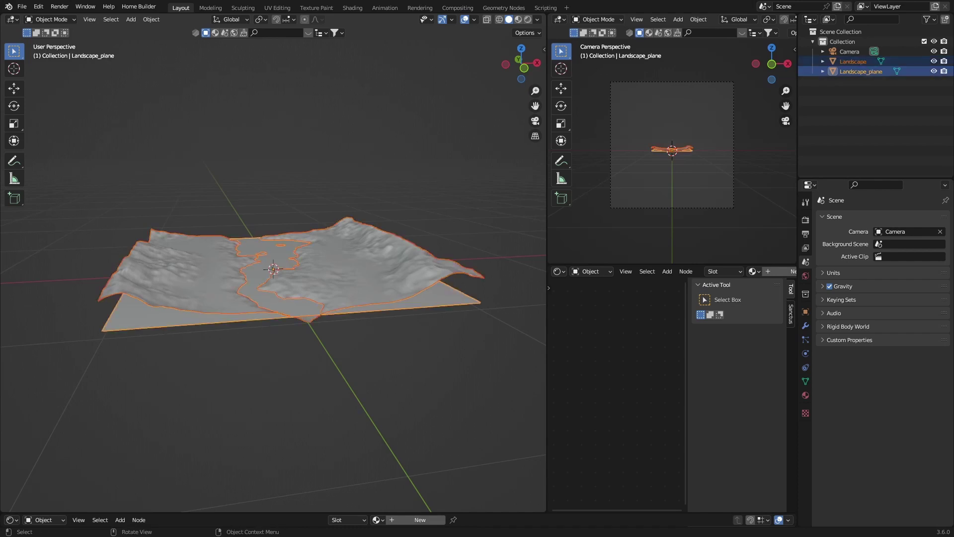
key("s")
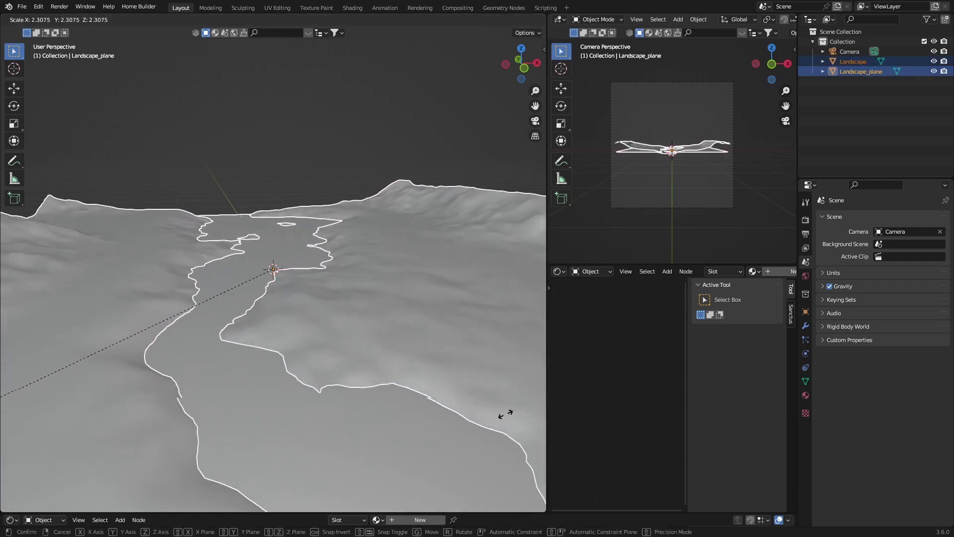
left_click(383, 319)
scroll(224, 298, "down", 3)
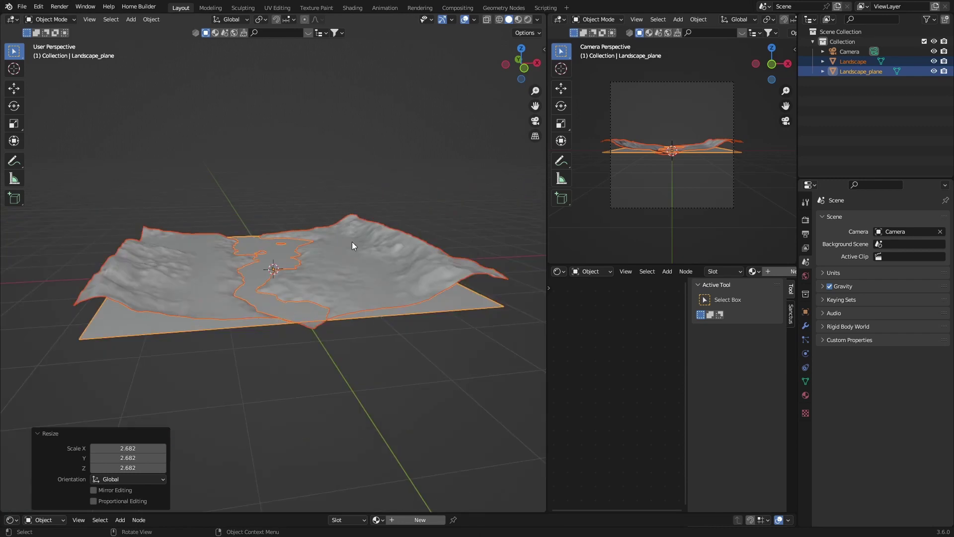
key("s")
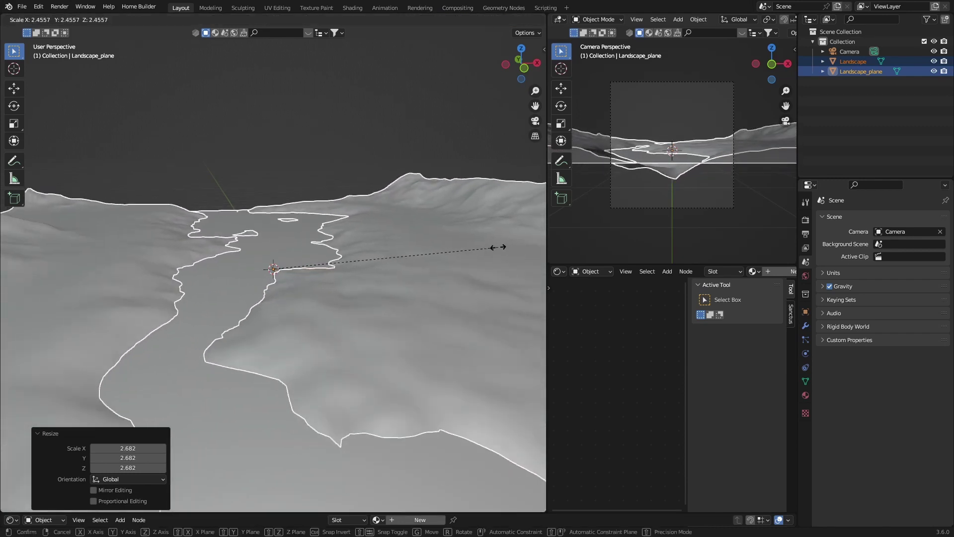
left_click(487, 247)
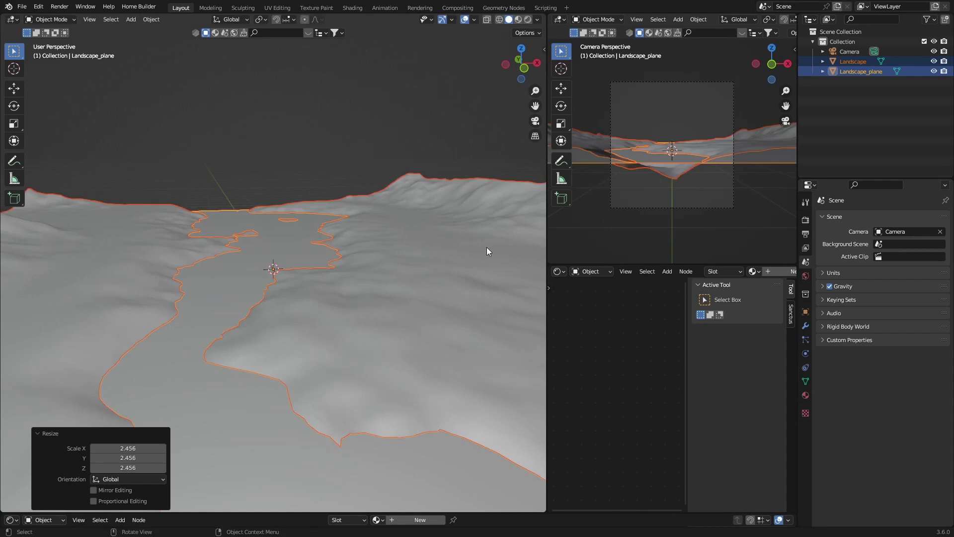
Look through the camera and set its focal length to 75 mm and its vertical shift to 0.280.
left_click(383, 136)
left_click(535, 120)
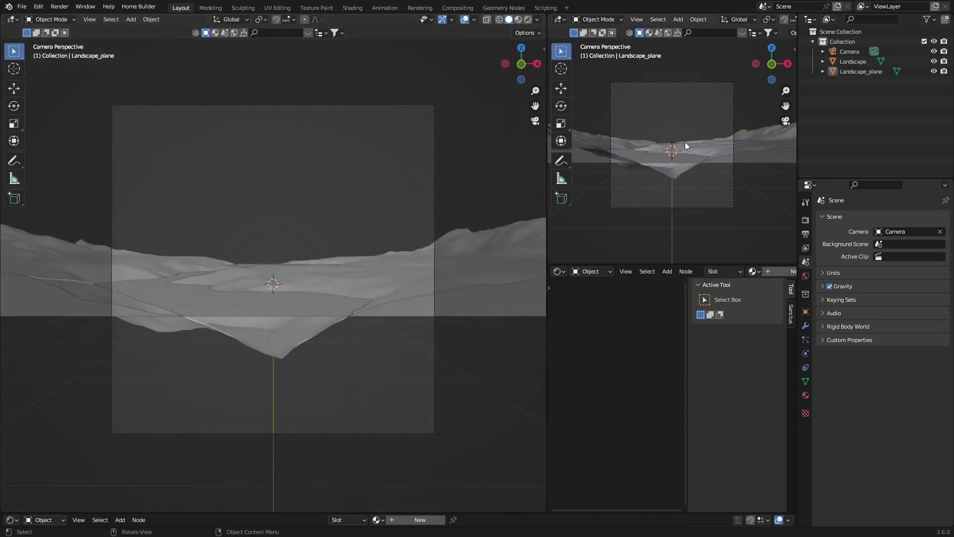
left_click(845, 51)
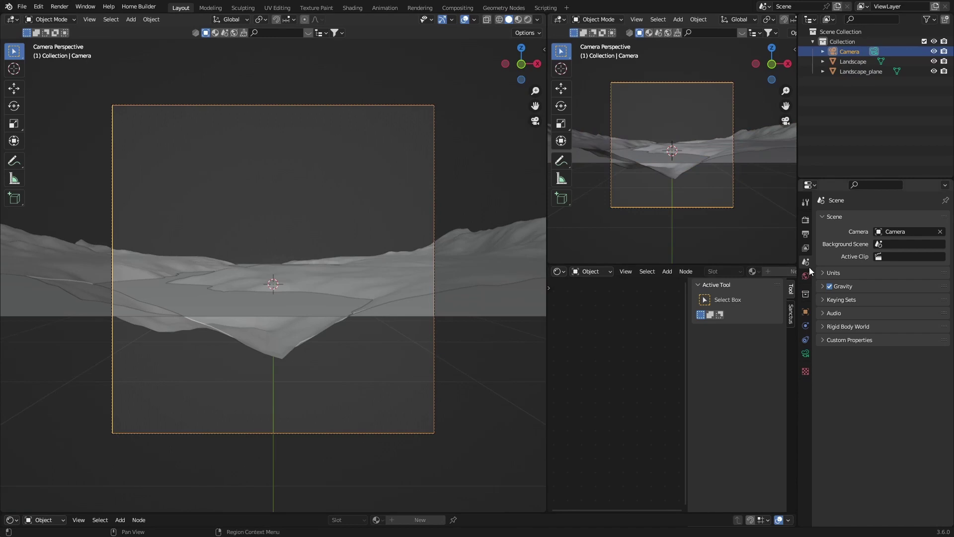
left_click(805, 353)
left_click_drag(895, 303, 934, 302)
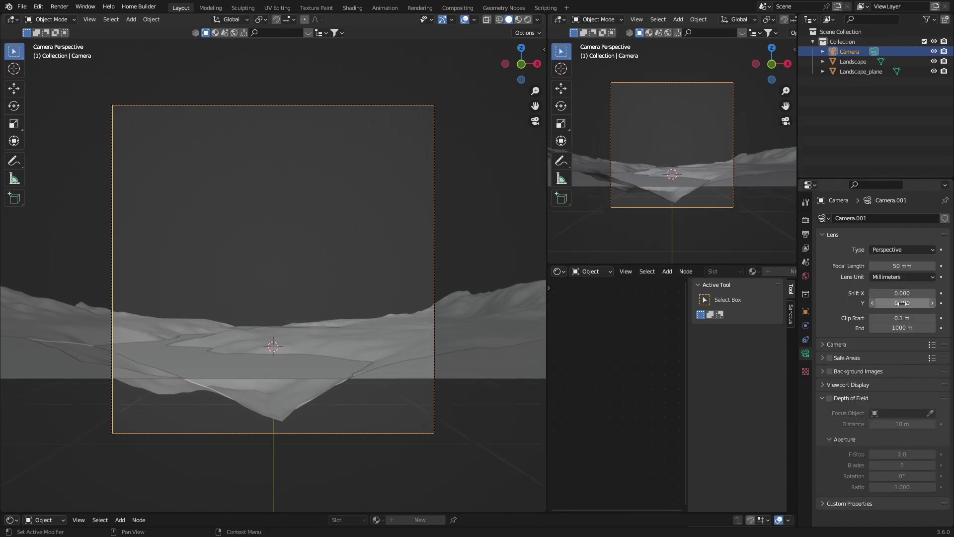
left_click_drag(901, 266, 930, 266)
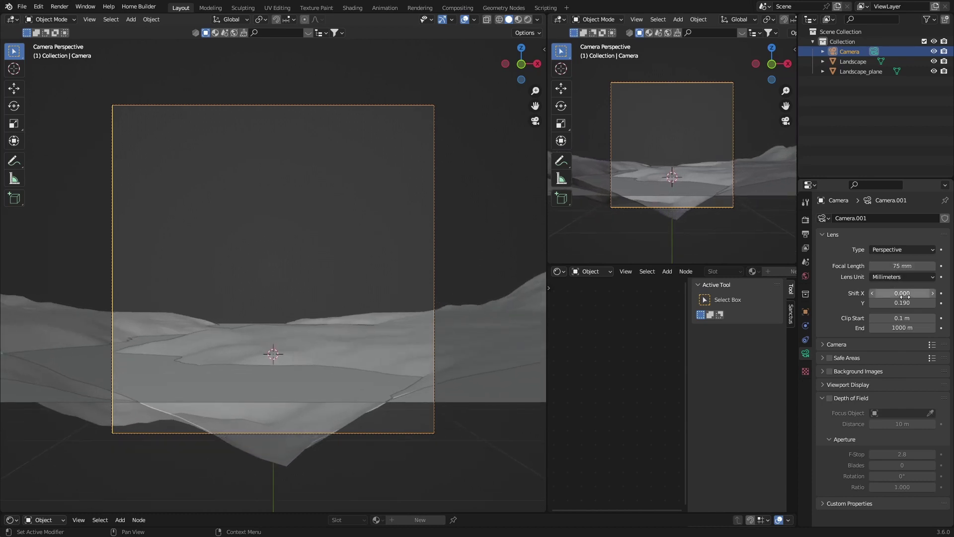
left_click_drag(901, 302, 929, 303)
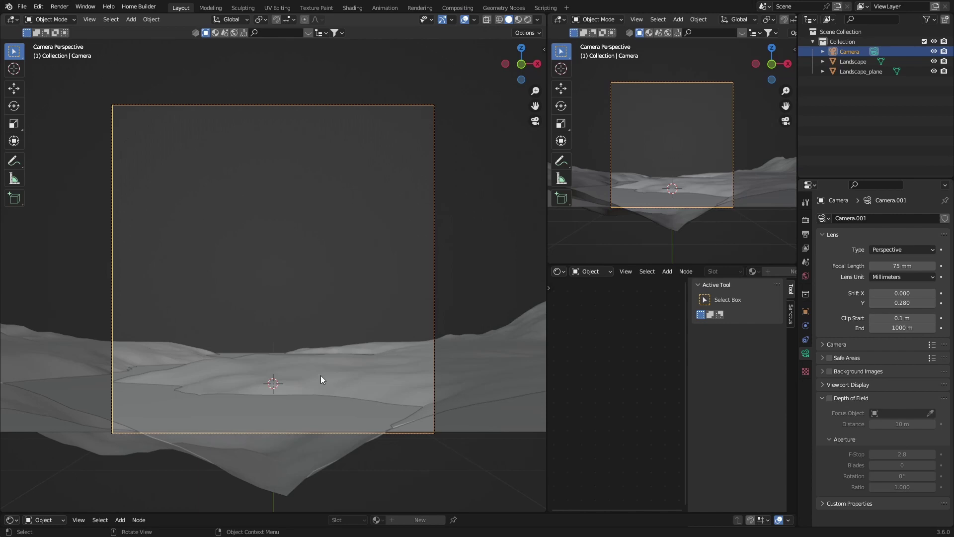
Create a new material for the water plane in the Shading workspace.
left_click(159, 403)
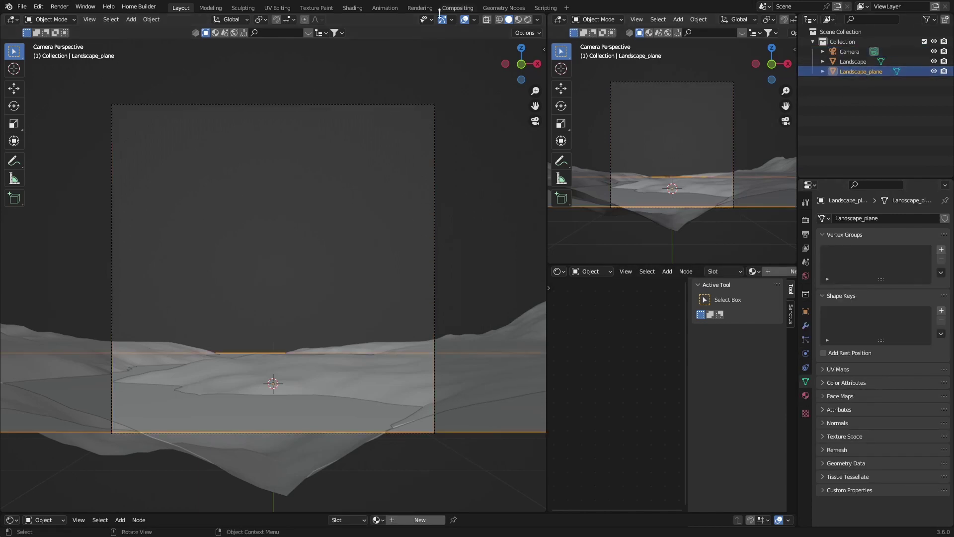
left_click(353, 8)
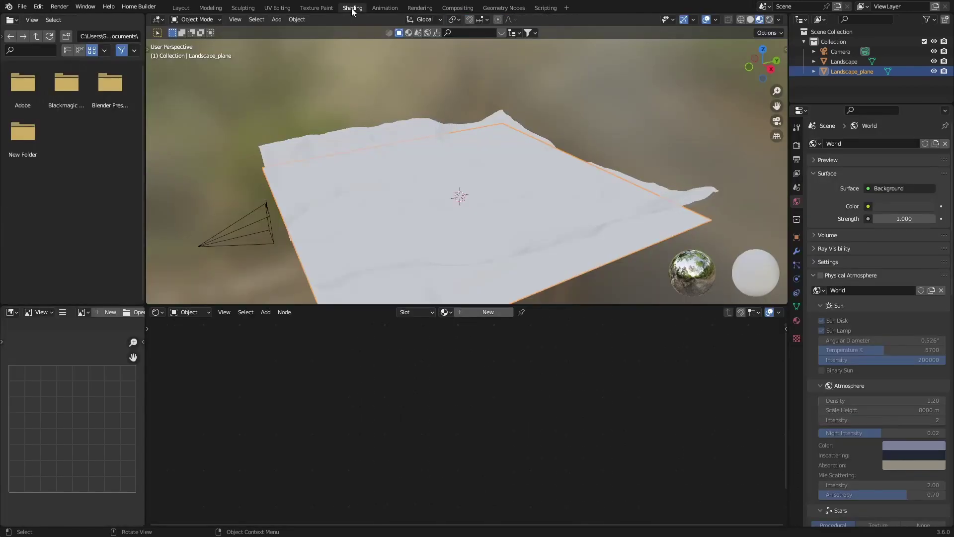
left_click(488, 312)
Add a Bump node to the water material and connect its Normal output to the Principled BSDF's Normal input.
scroll(351, 347, "down", 3)
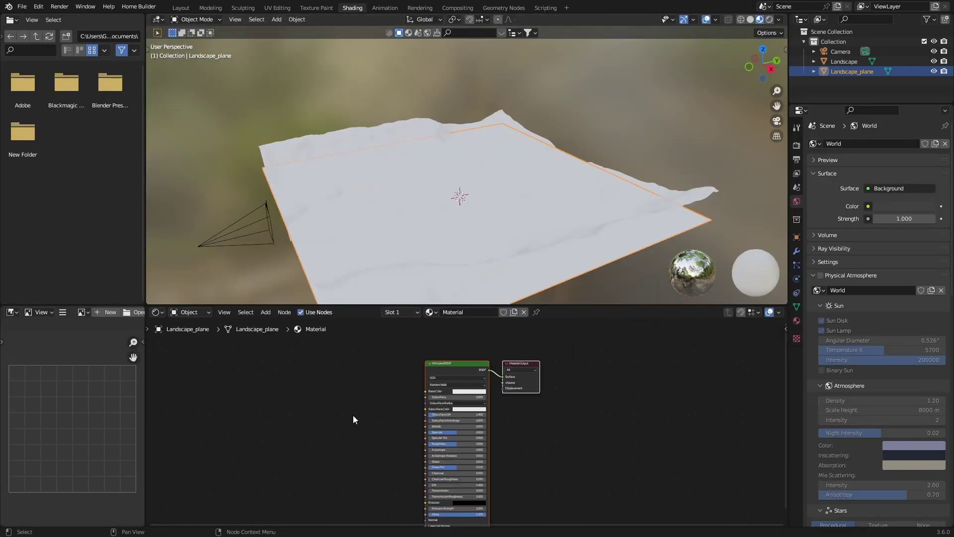
middle_click_drag(353, 418, 370, 390)
key("shift+a")
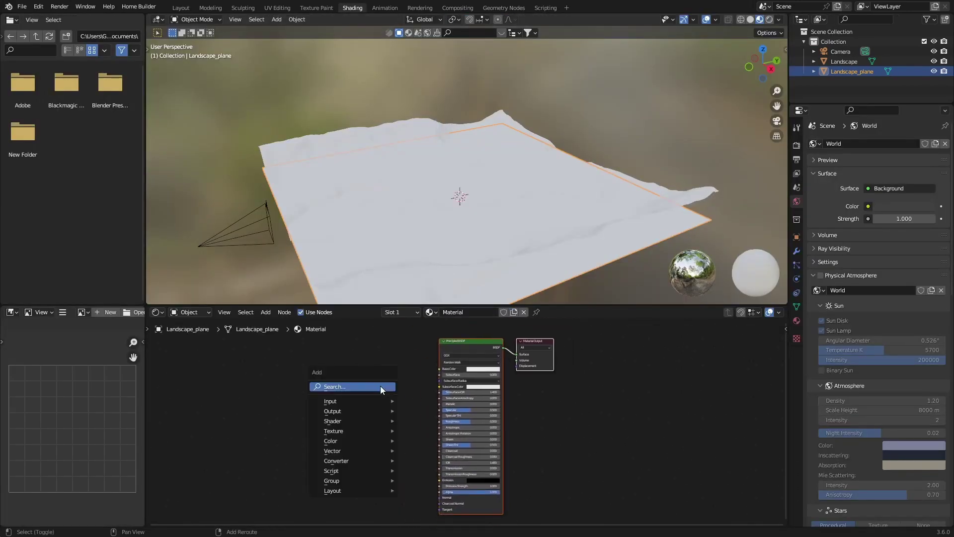
type("bump")
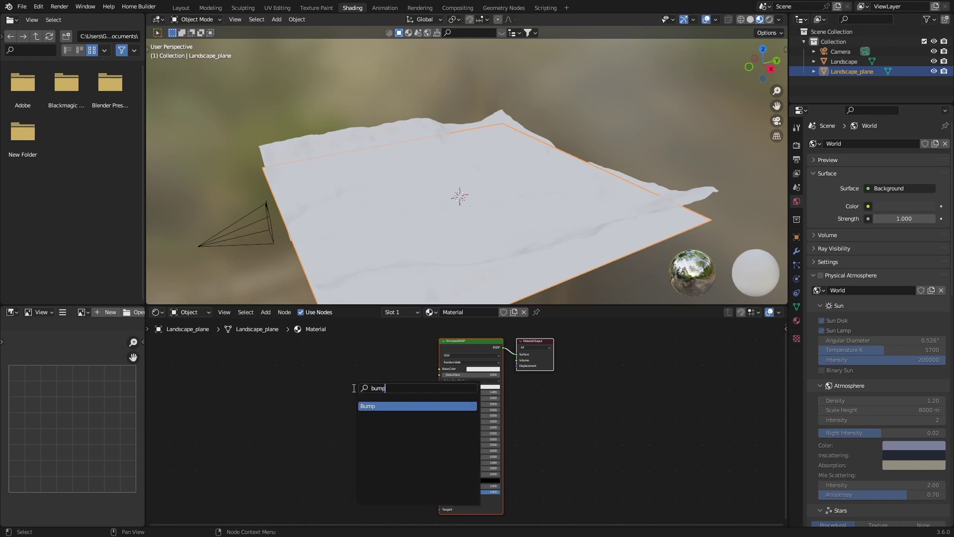
key("Return")
left_click(353, 458)
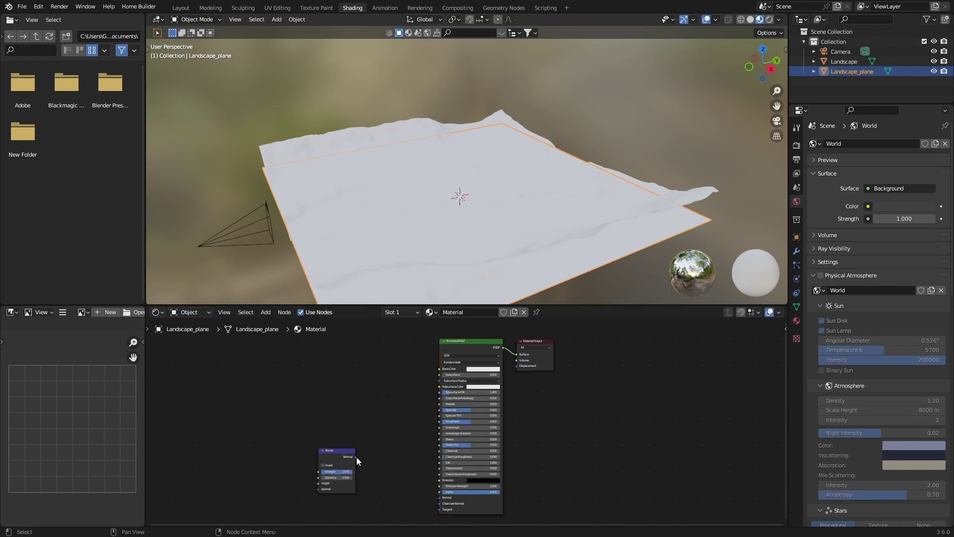
left_click_drag(355, 456, 439, 496)
Add a Musgrave Texture node and connect its Height output to the Bump node's Height input.
middle_click_drag(284, 461, 326, 436)
key("shift+a")
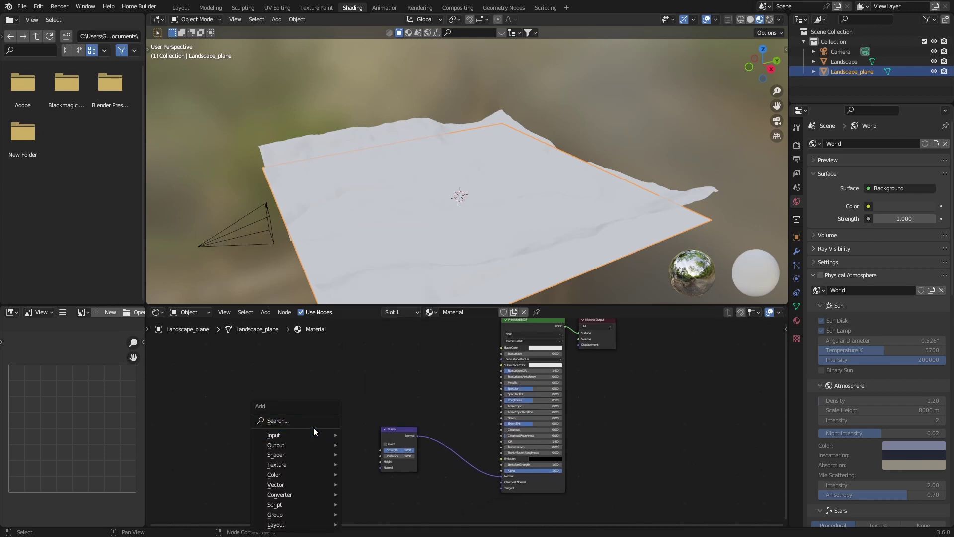
type("mu")
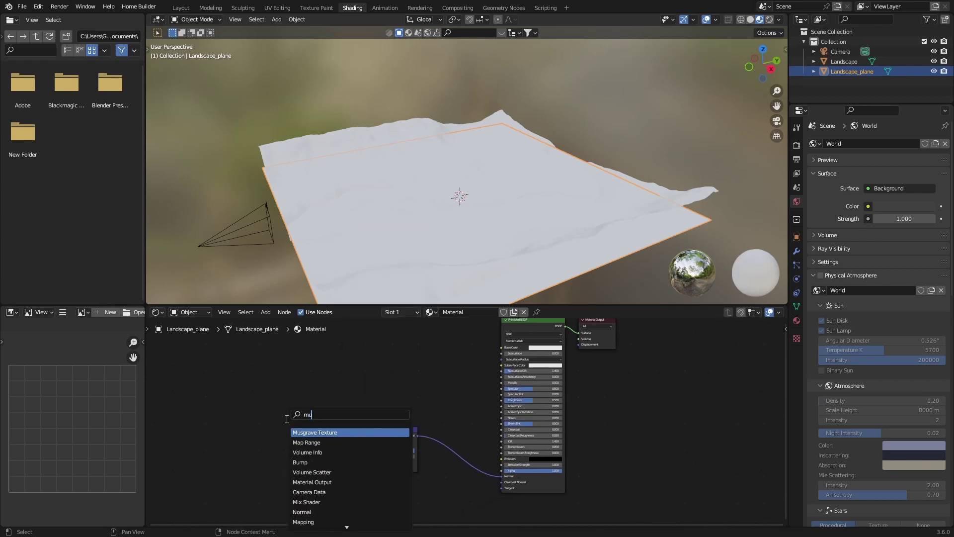
key("Return")
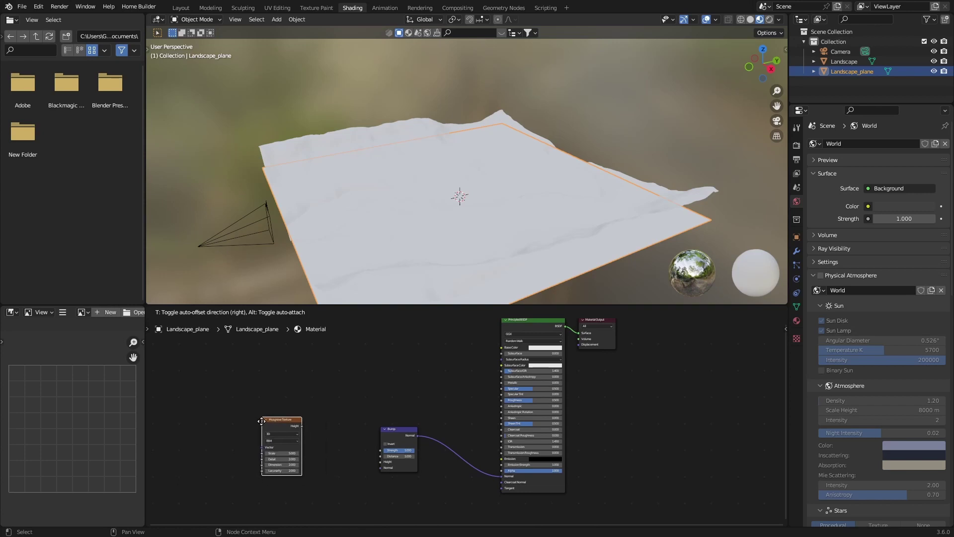
left_click(262, 418)
left_click_drag(302, 425, 380, 462)
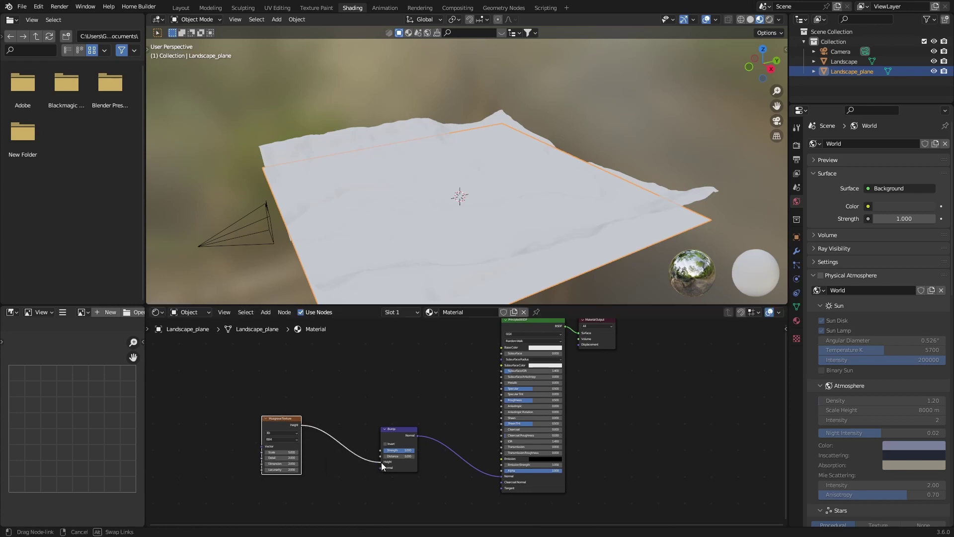
Set the water material's Principled BSDF roughness to about 0.036 and its transmission to 1.000.
left_click(777, 121)
scroll(554, 188, "down", 2)
scroll(414, 372, "up", 2)
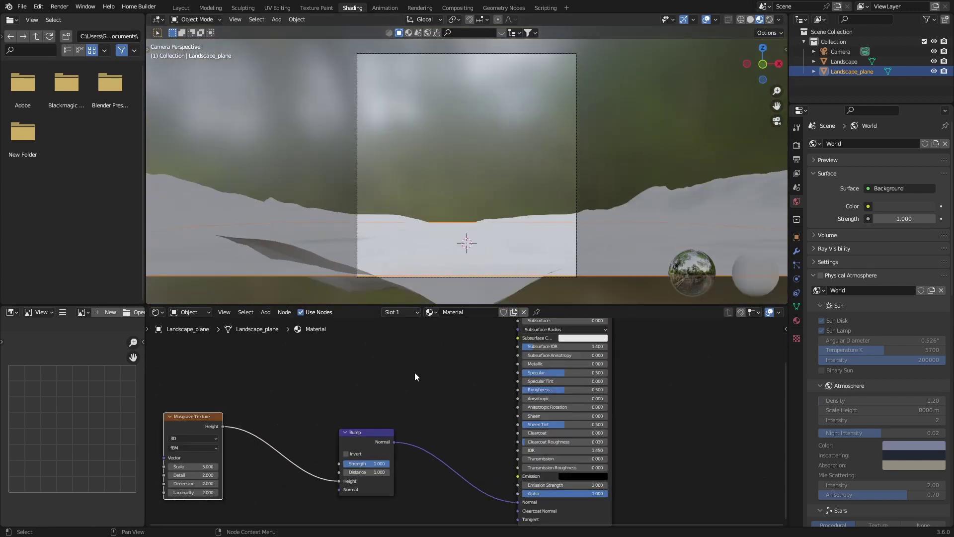
scroll(427, 382, "right", 2)
left_click_drag(538, 396, 500, 397)
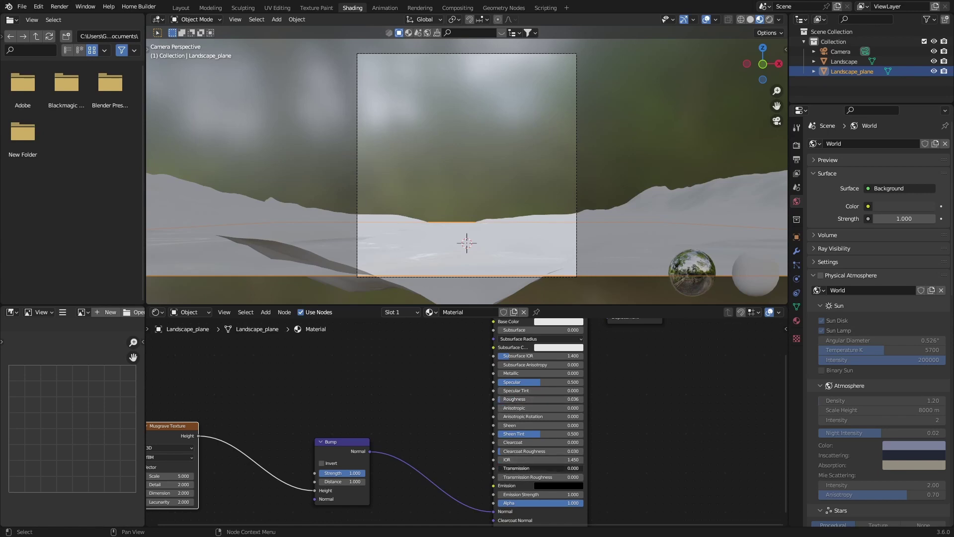
left_click_drag(499, 468, 585, 468)
Set the Musgrave Texture's scale to 150 and reduce the Bump node's strength to about 0.593.
middle_click_drag(387, 237, 392, 258)
middle_click_drag(290, 370, 365, 356)
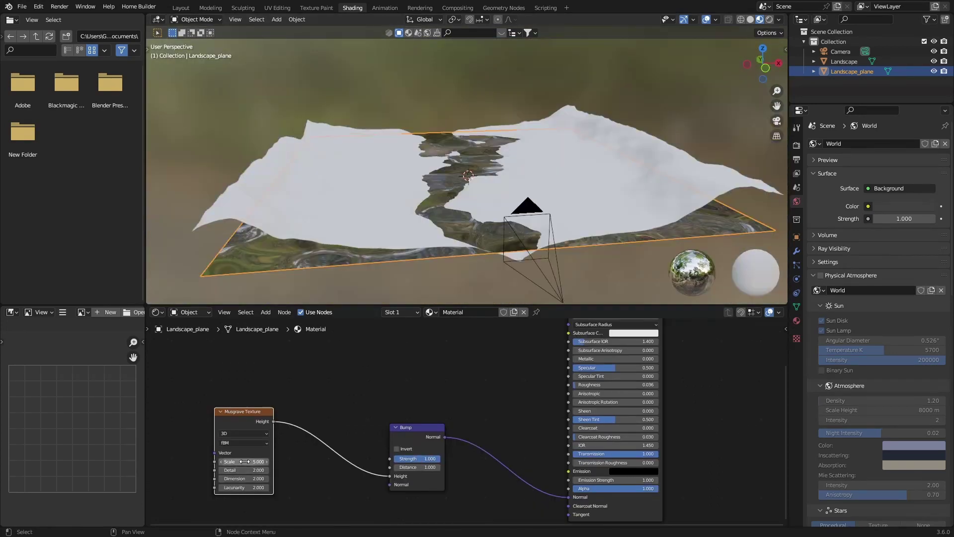
left_click(245, 461)
type("150")
key("Return")
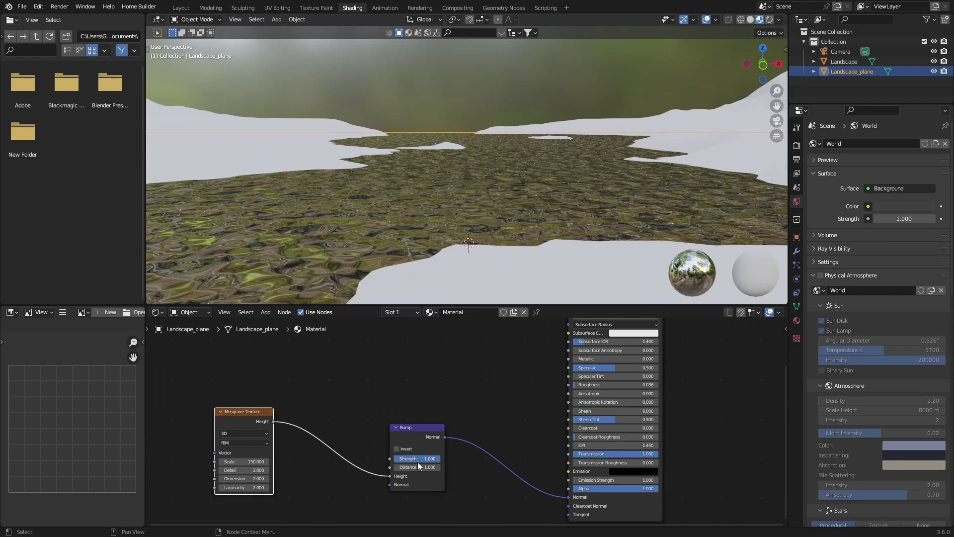
left_click_drag(418, 458, 398, 459)
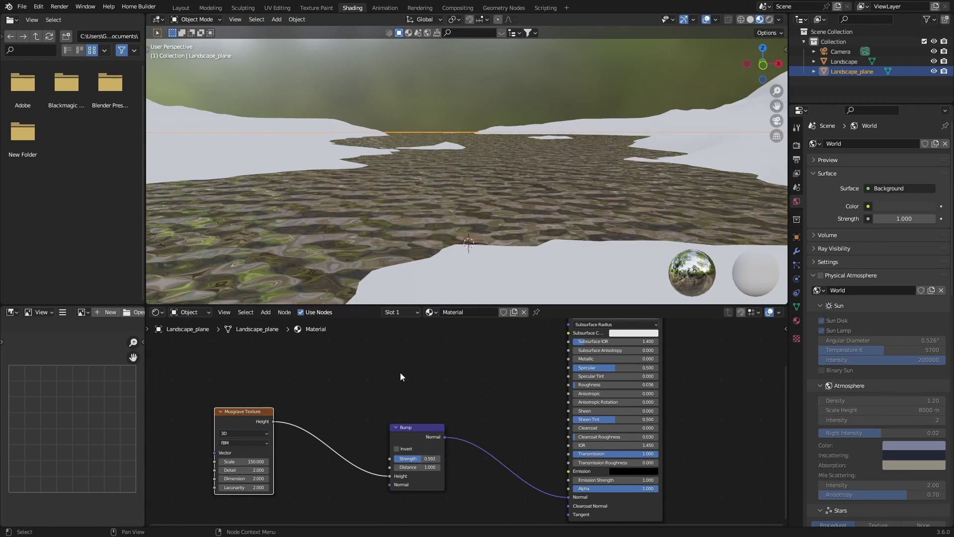
In the Layout workspace's top view, duplicate the Landscape terrain and move the copy about -12.9 m along the Y axis.
left_click(181, 7)
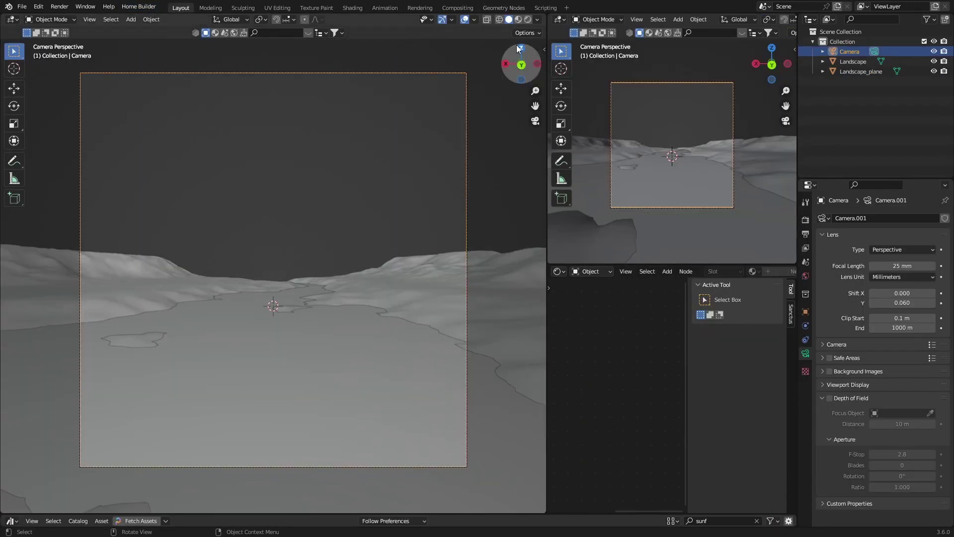
left_click(520, 50)
scroll(371, 222, "down", 6)
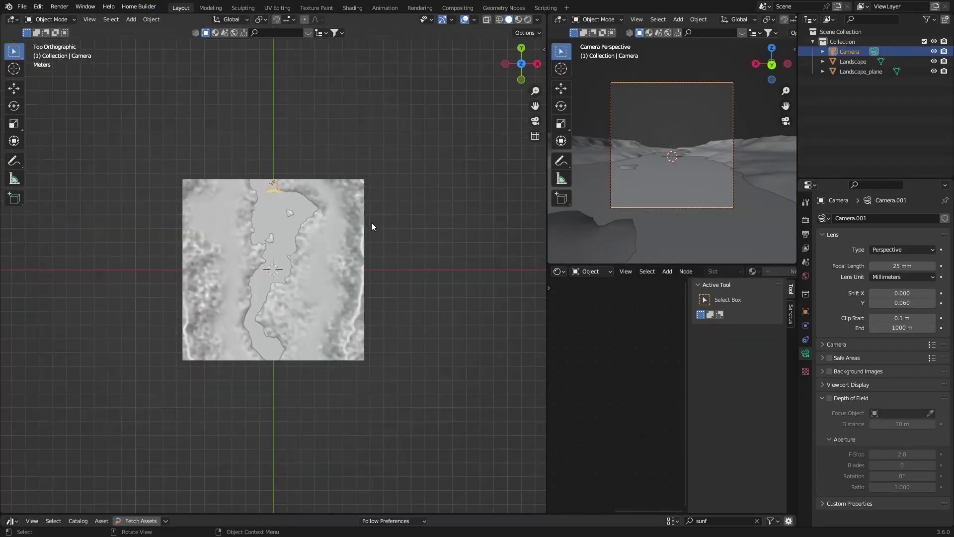
left_click(311, 254)
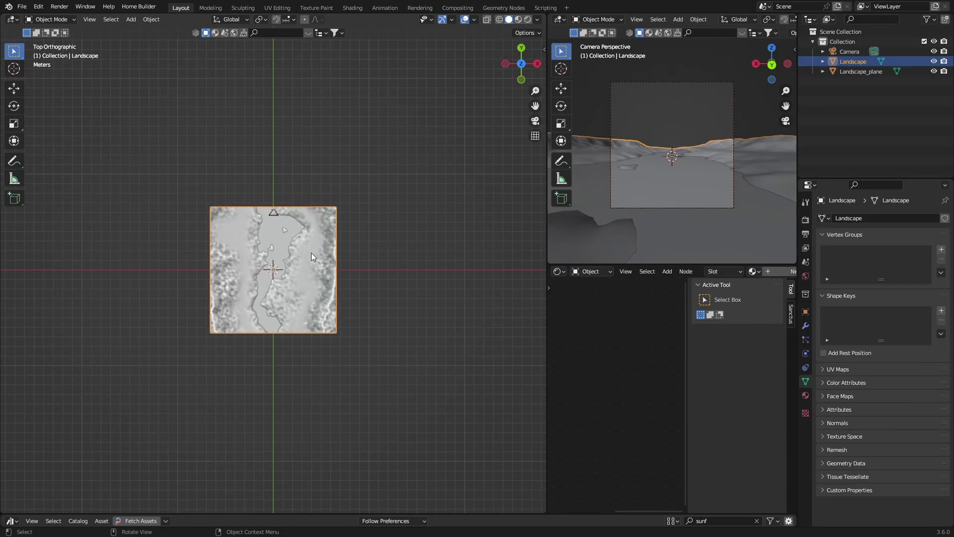
key("shift+d")
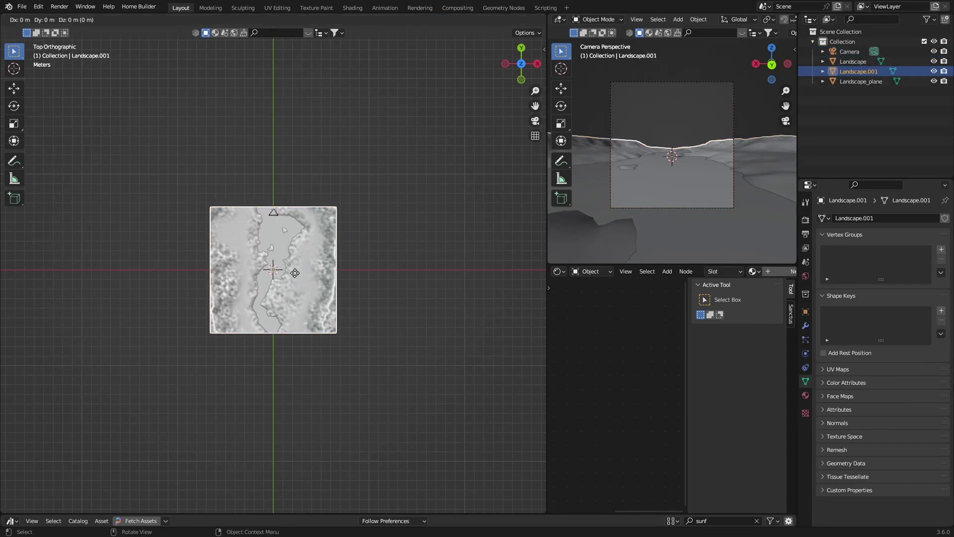
key("y")
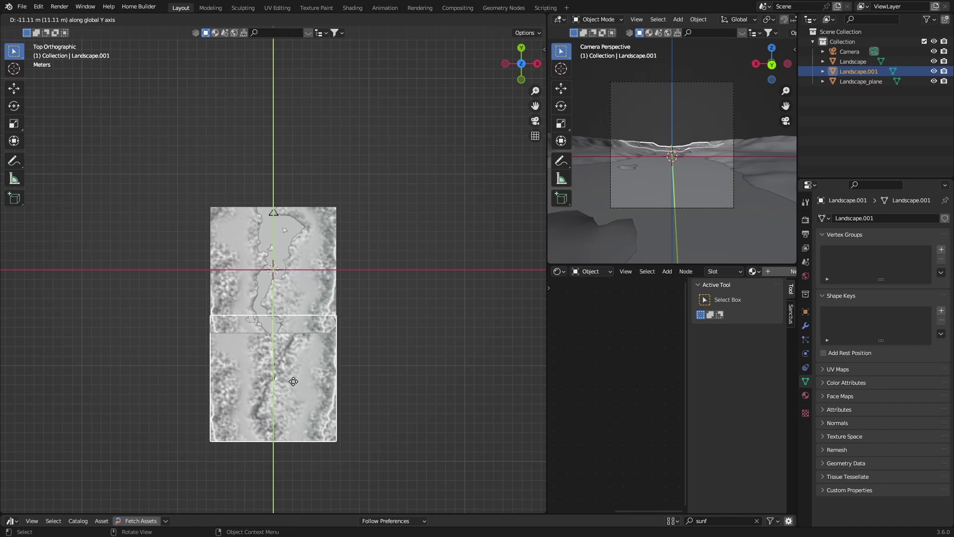
left_click(293, 401)
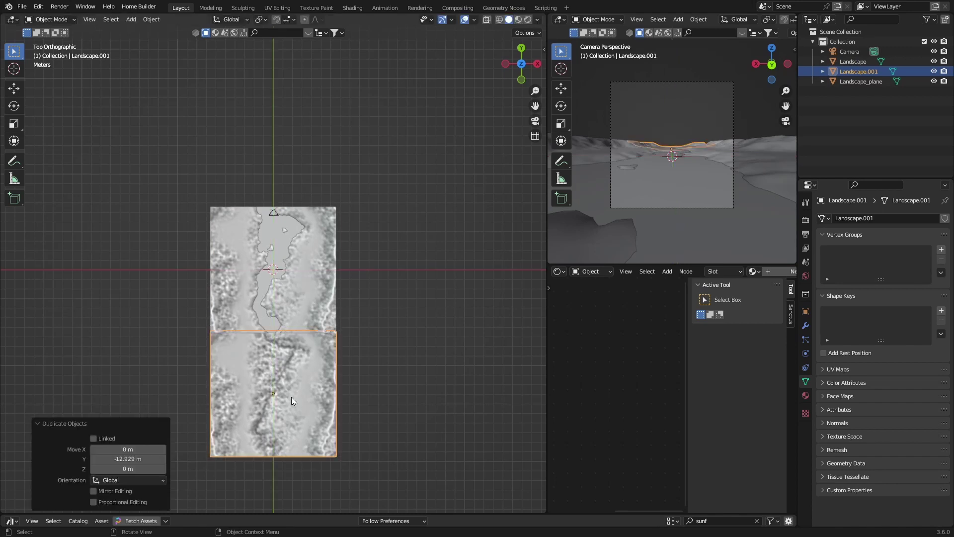
Rotate the duplicated terrain about 23.3° around the vertical axis and scale it by about 1.022.
key("r")
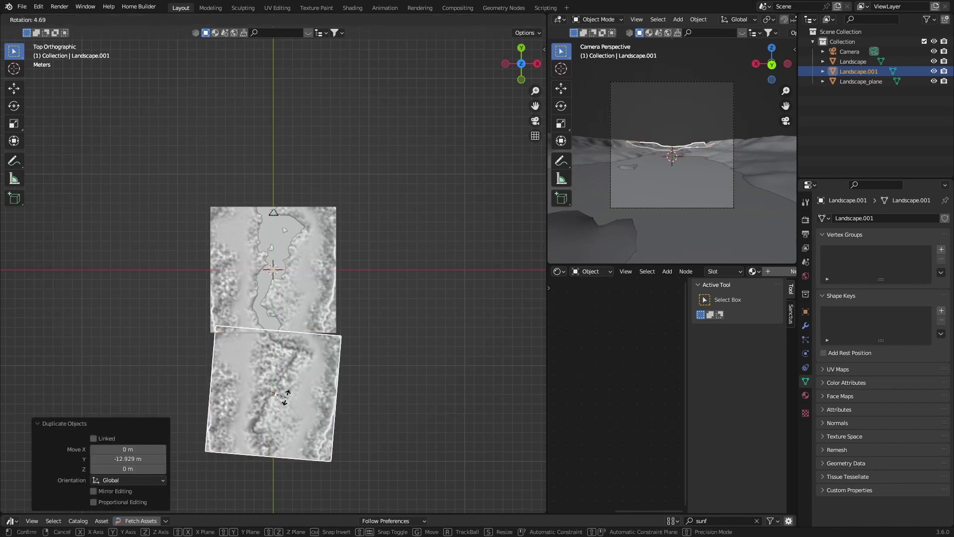
left_click(281, 400)
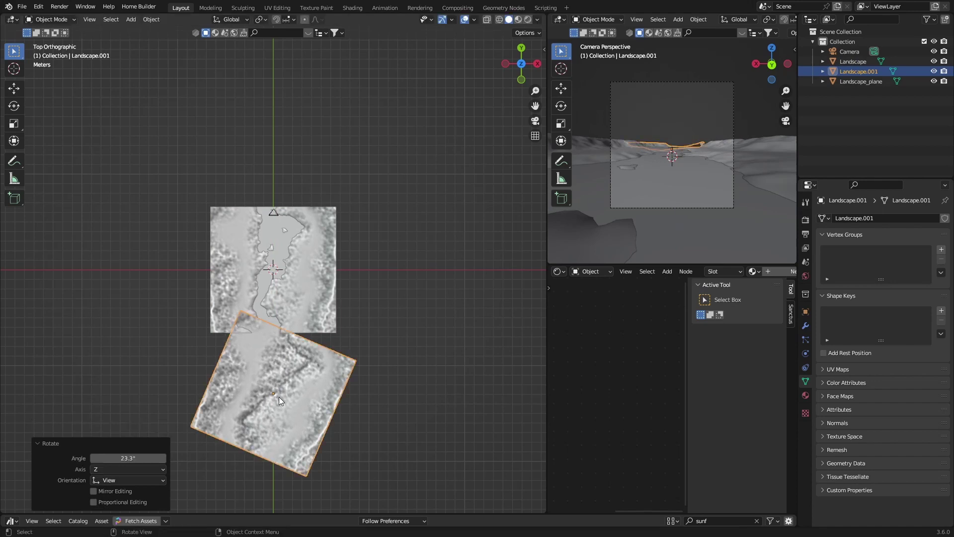
key("s")
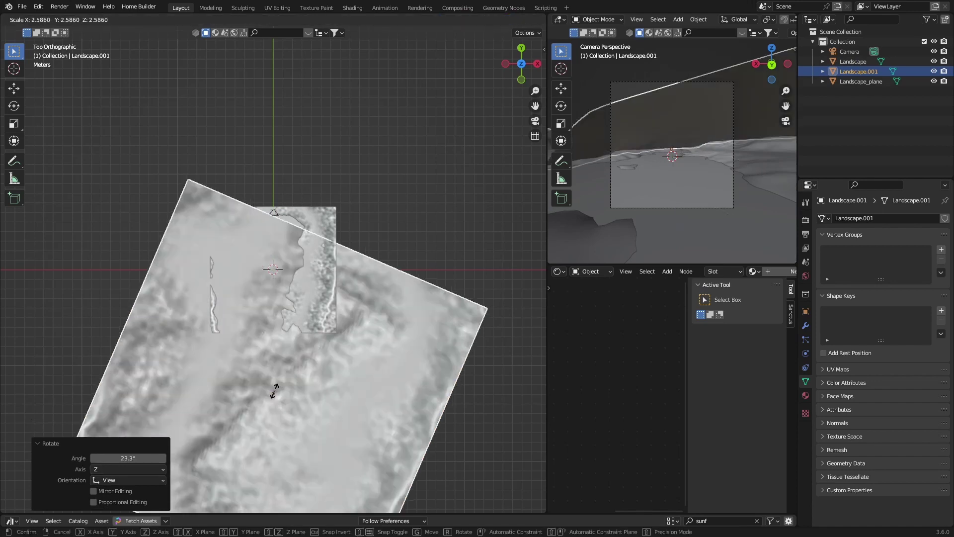
left_click(275, 393)
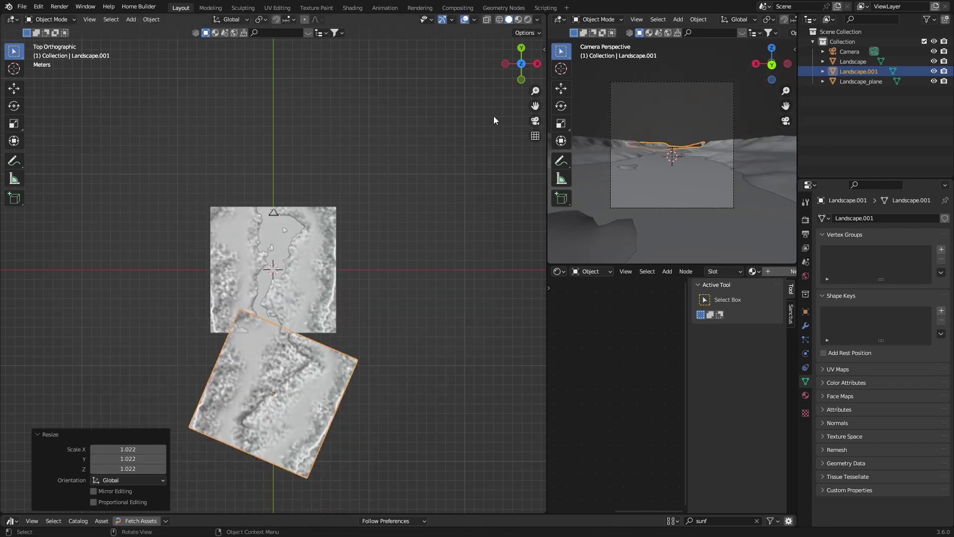
Through the camera, shift the duplicated terrain sideways so its exposed edge tucks behind the right-hand riverbank.
left_click(535, 120)
left_click(501, 204)
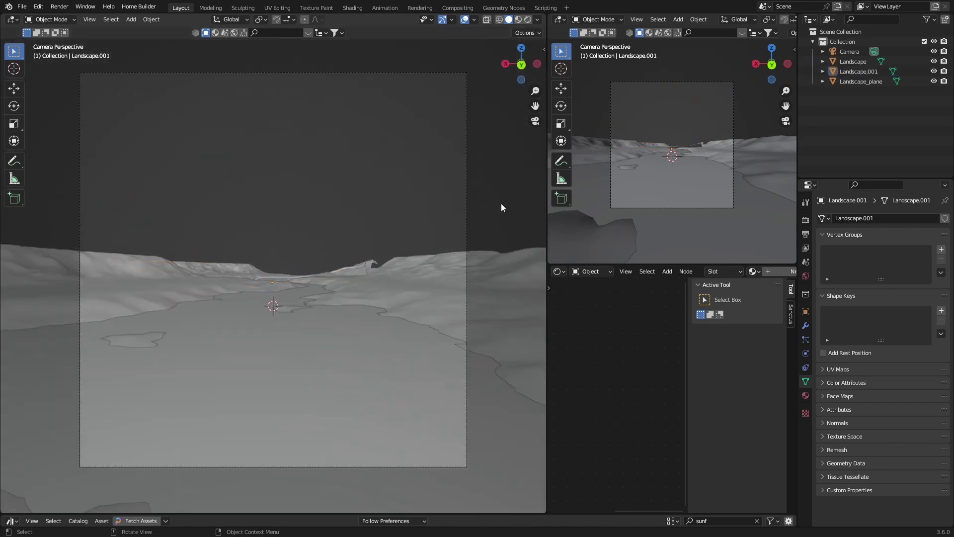
left_click(353, 270)
key("g")
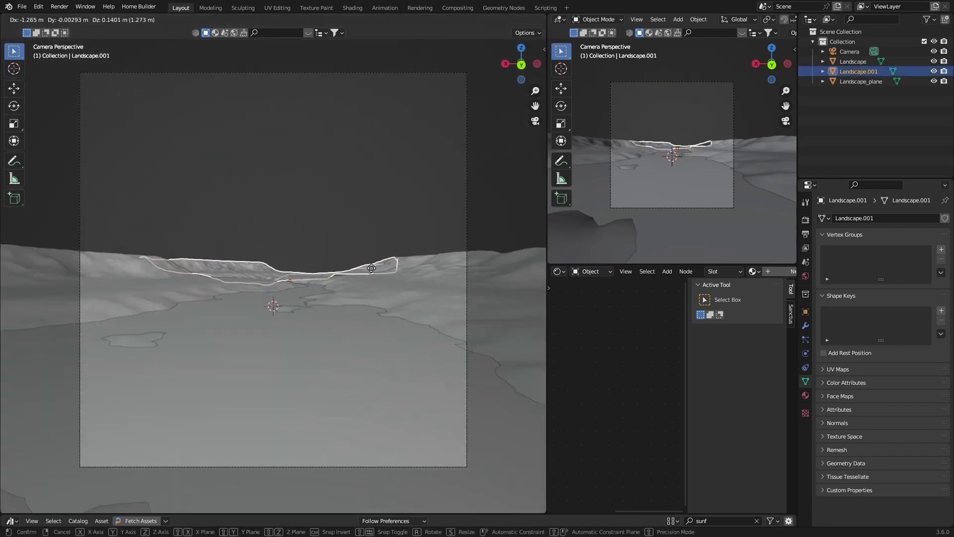
left_click(427, 254)
left_click(475, 222)
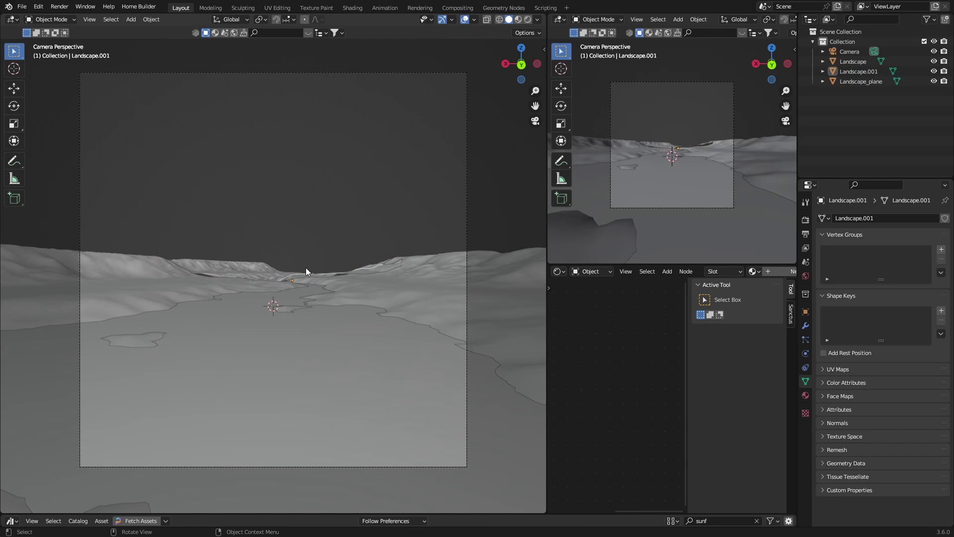
Enlarge the duplicated terrain slightly and nudge it right and down to blend with the distant riverbanks in the camera view.
left_click(249, 273)
key("s")
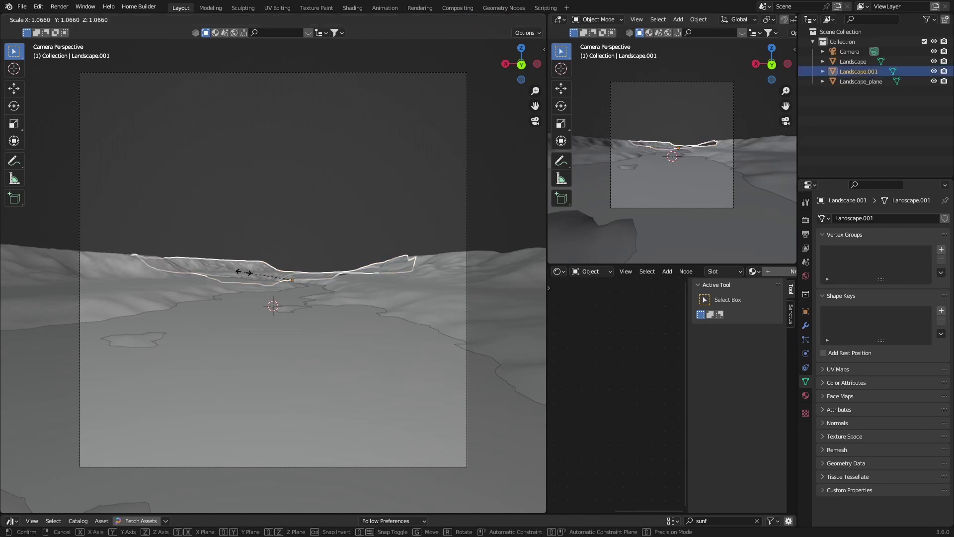
left_click(257, 273)
left_click(409, 237)
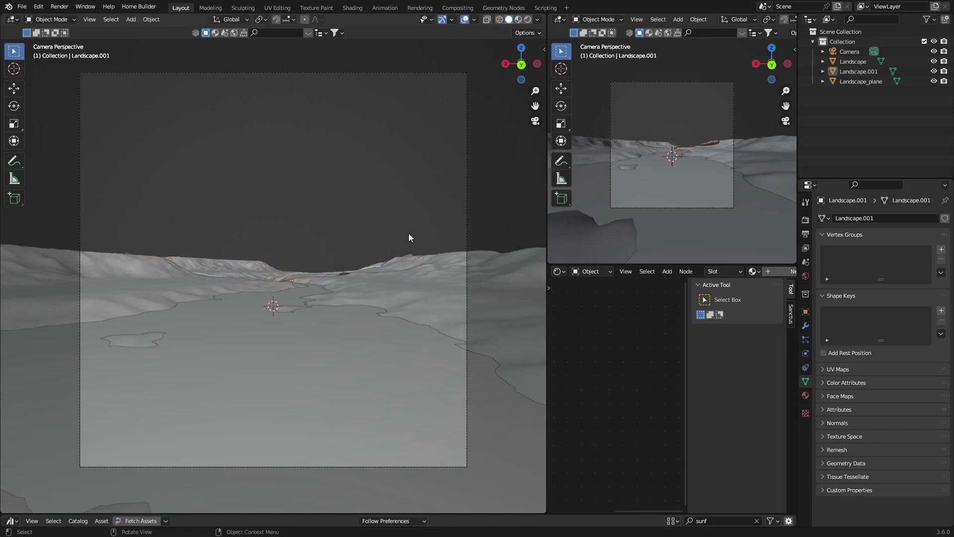
left_click(314, 273)
key("s")
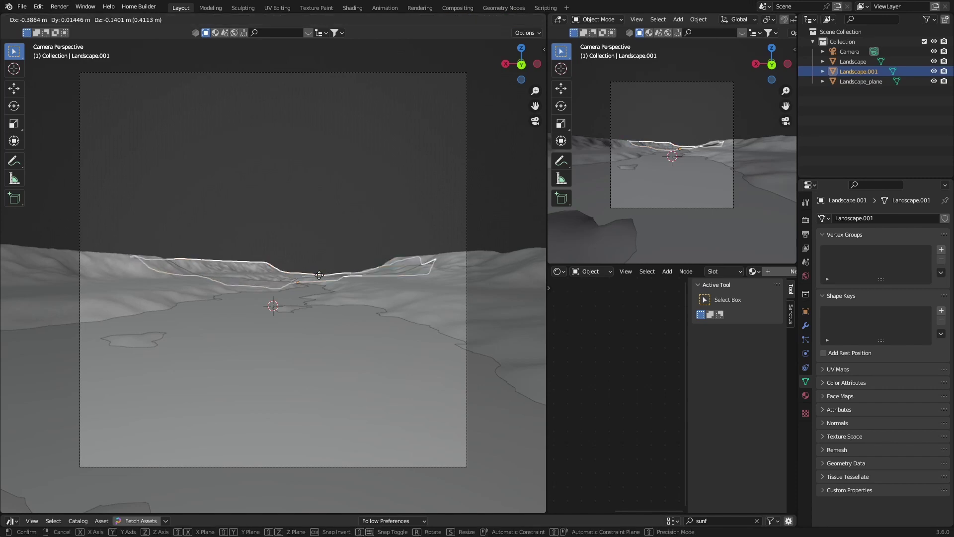
left_click(195, 290)
key("alt+a")
middle_click_drag(195, 289, 147, 284)
left_click(536, 121)
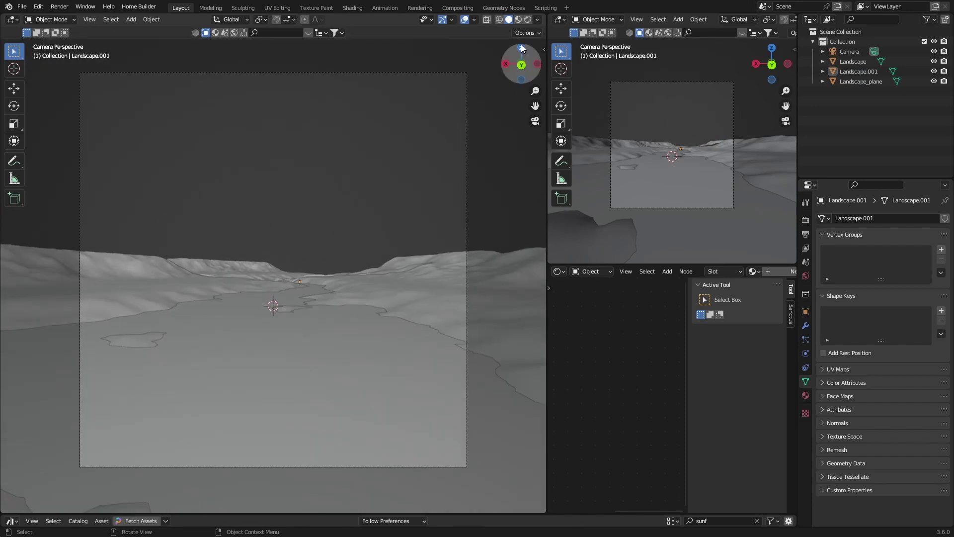
In top view, duplicate the original Landscape again and place the copy about -24.9 m along the Y axis.
left_click(521, 48)
scroll(369, 222, "down", 8)
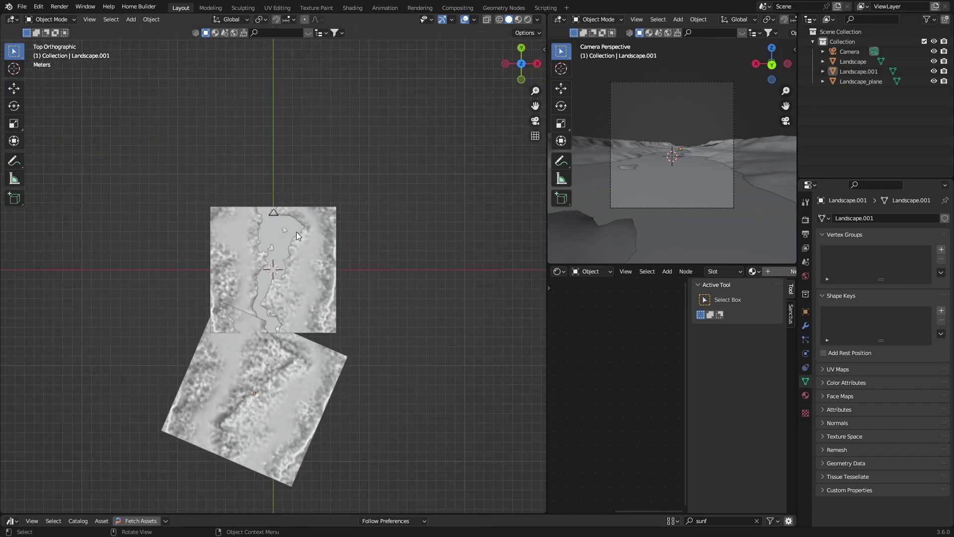
left_click(244, 286)
key("shift+d")
key("y")
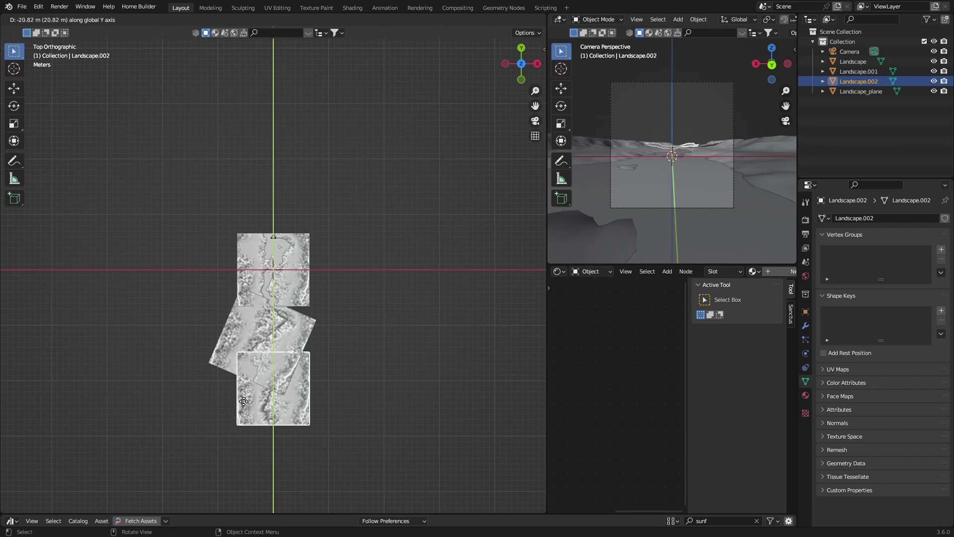
left_click(243, 420)
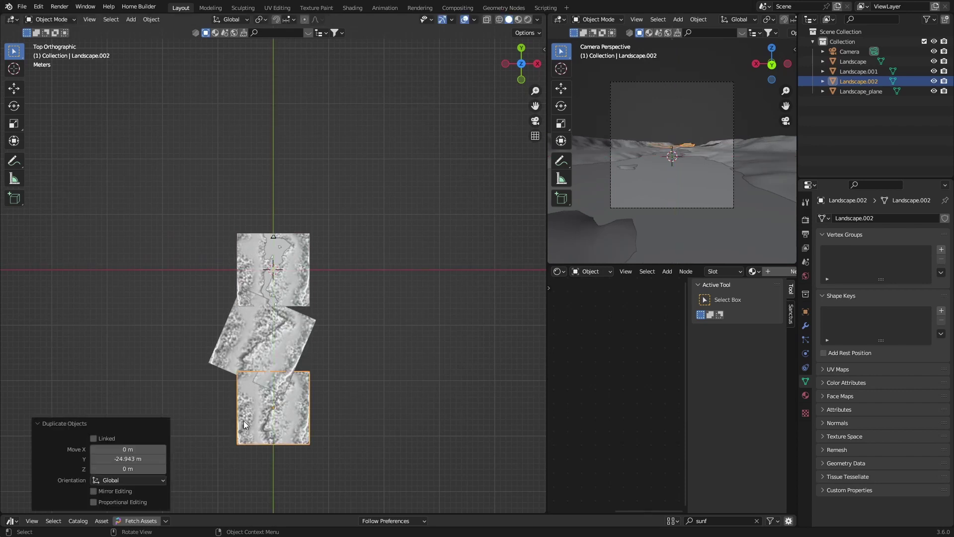
Scale the second terrain copy by about 1.585 and, through the camera, move it about -5.46 m in X and 0.11 m in Z.
key("s")
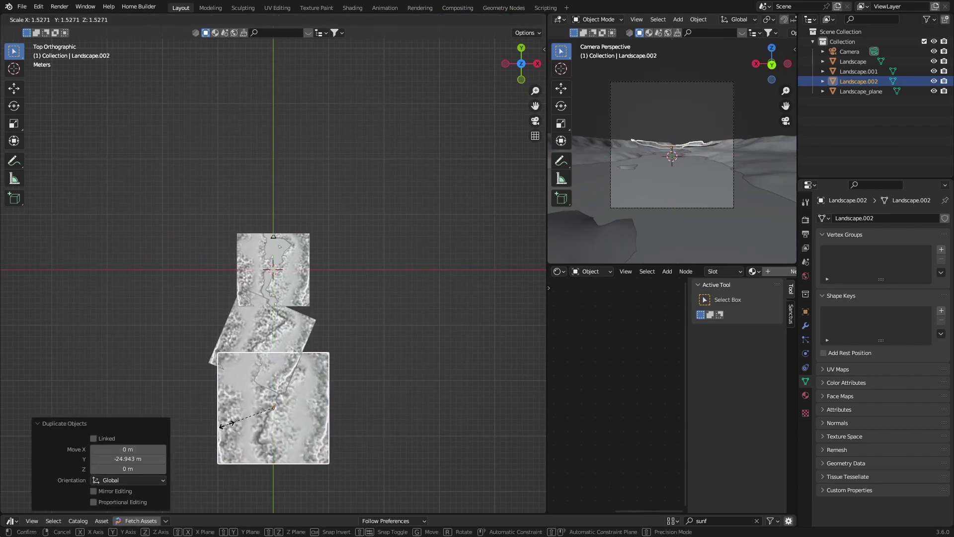
left_click(229, 429)
left_click(531, 122)
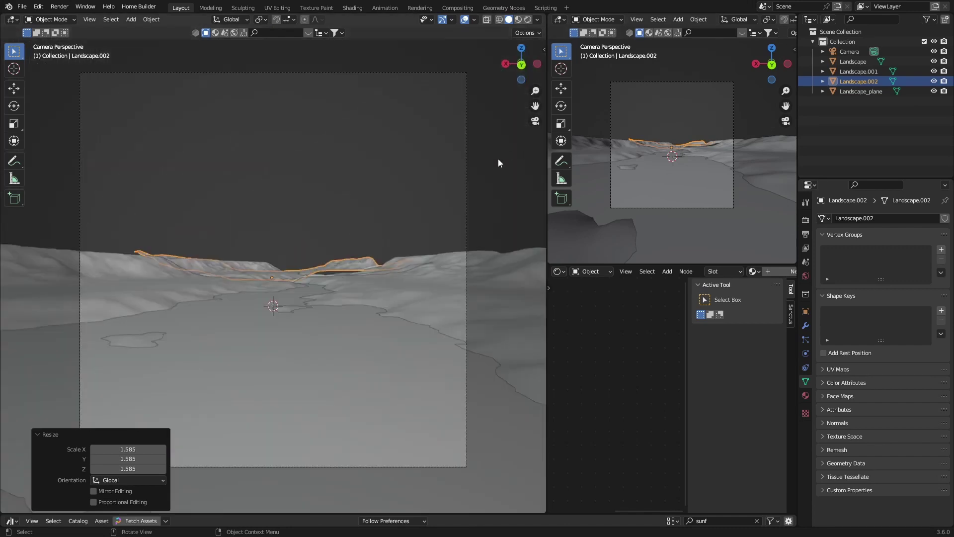
key("g")
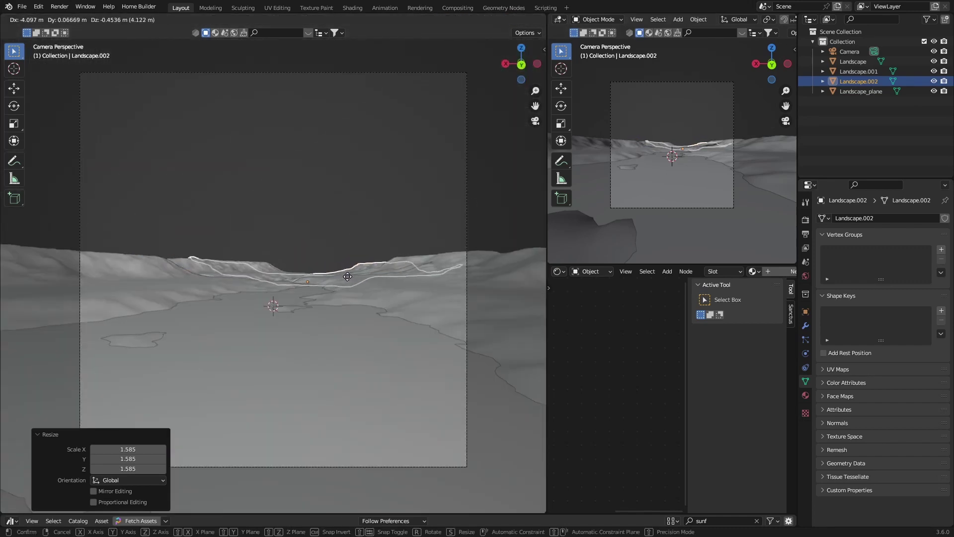
left_click(204, 256)
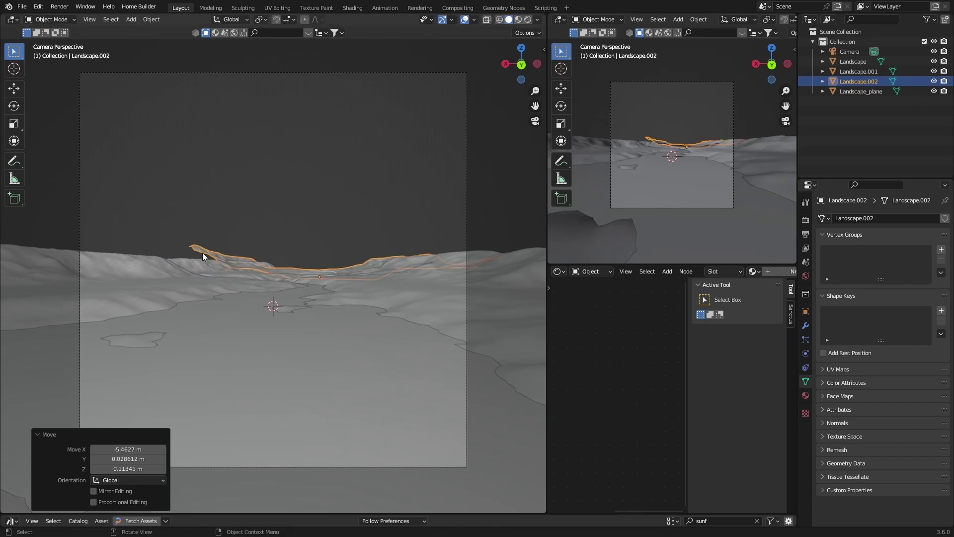
Tilt the second terrain copy slightly in the camera view and lower it about 0.34 m to blend into the background.
key("r")
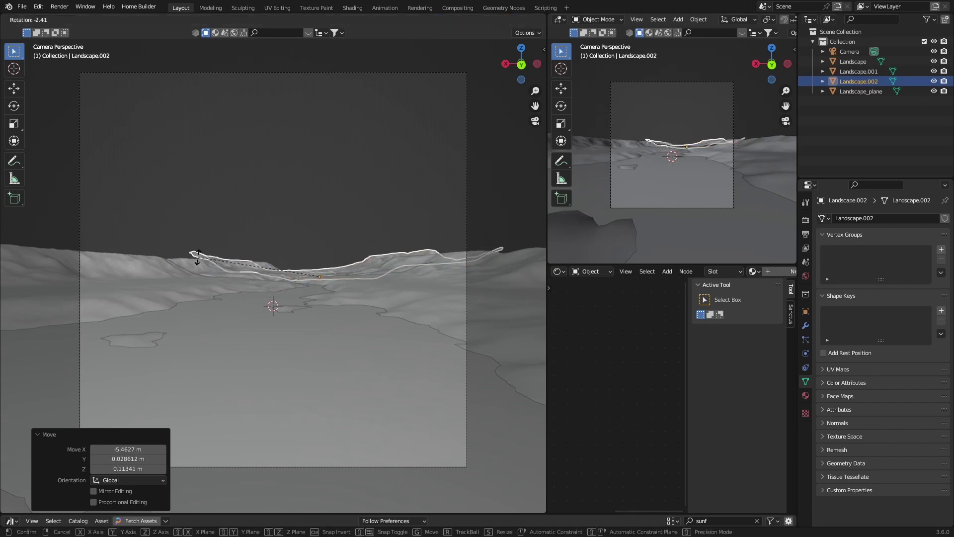
left_click(199, 259)
key("g")
left_click(201, 262)
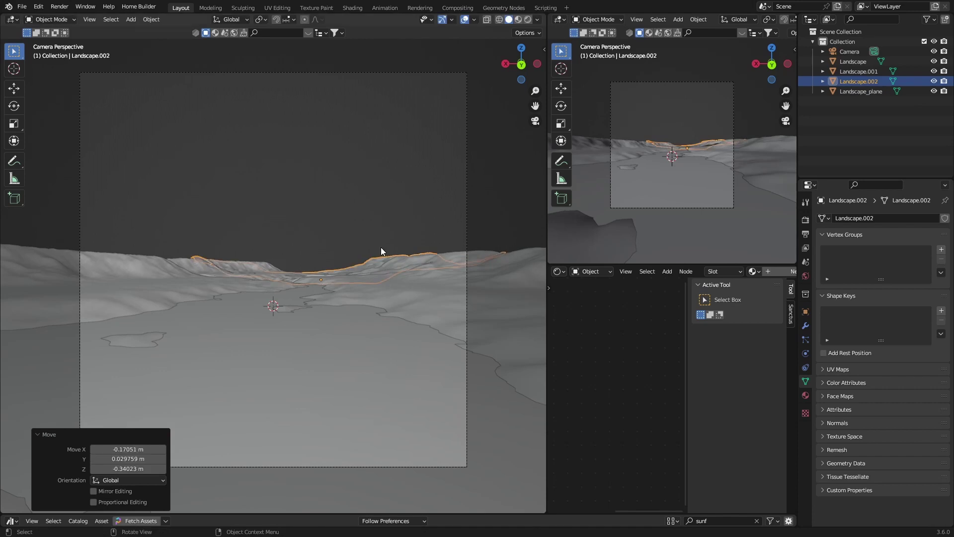
left_click(500, 192)
middle_click_drag(499, 193, 127, 296)
left_click(535, 121)
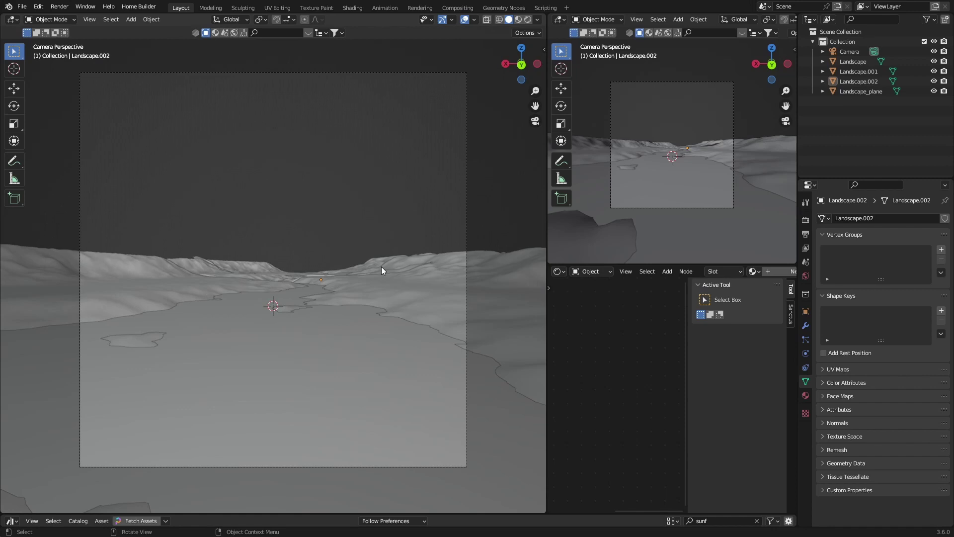
Switch the Shading workspace's node editor from the object's shader to the World shader.
left_click(352, 8)
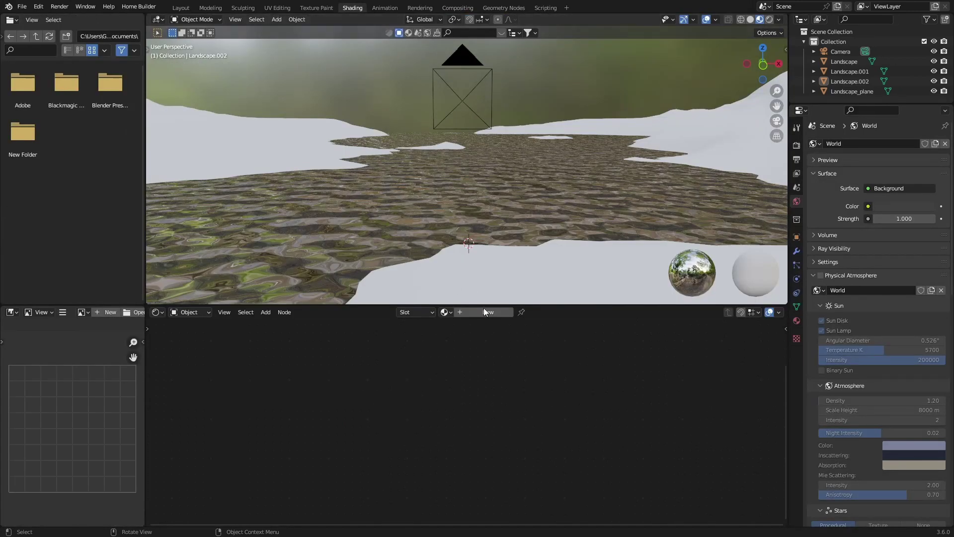
left_click(179, 312)
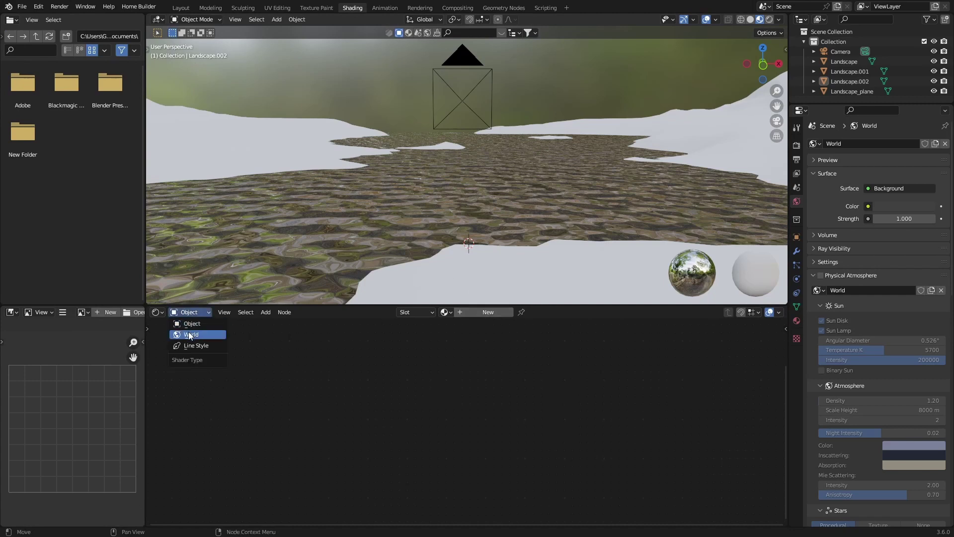
left_click(188, 332)
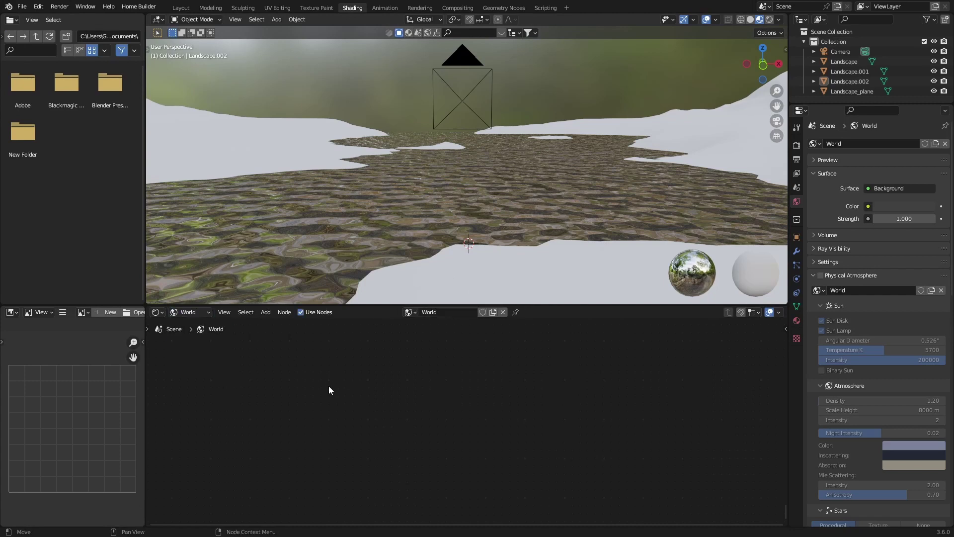
Add an Environment Texture node to the World shader and connect its Color output to the Background node's Color input.
middle_click_drag(329, 390, 333, 420)
scroll(300, 404, "up", 2)
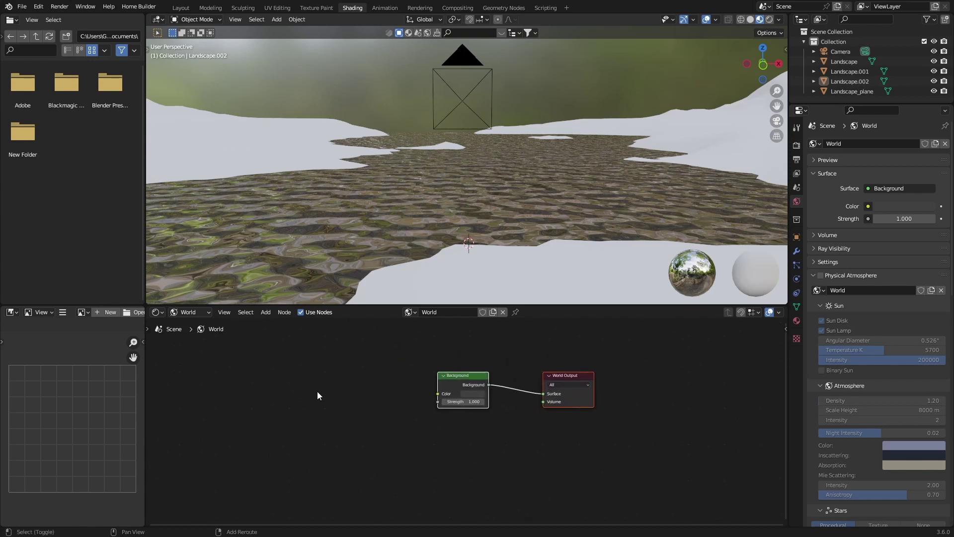
key("shift+a")
type("env")
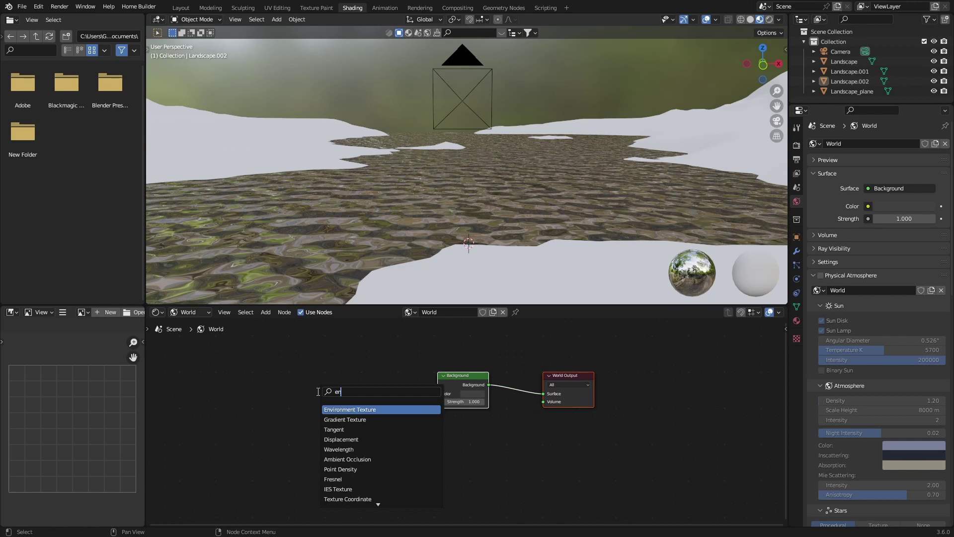
key("Return")
left_click(365, 392)
left_click_drag(379, 389, 437, 394)
key("Escape")
Load "Above Cloud HDRI_dense_by CgChoco_Dense Cloud HDRI_medium cloud2.exr" into the environment texture and give it Mapping and Texture Coordinate nodes.
left_click(358, 400)
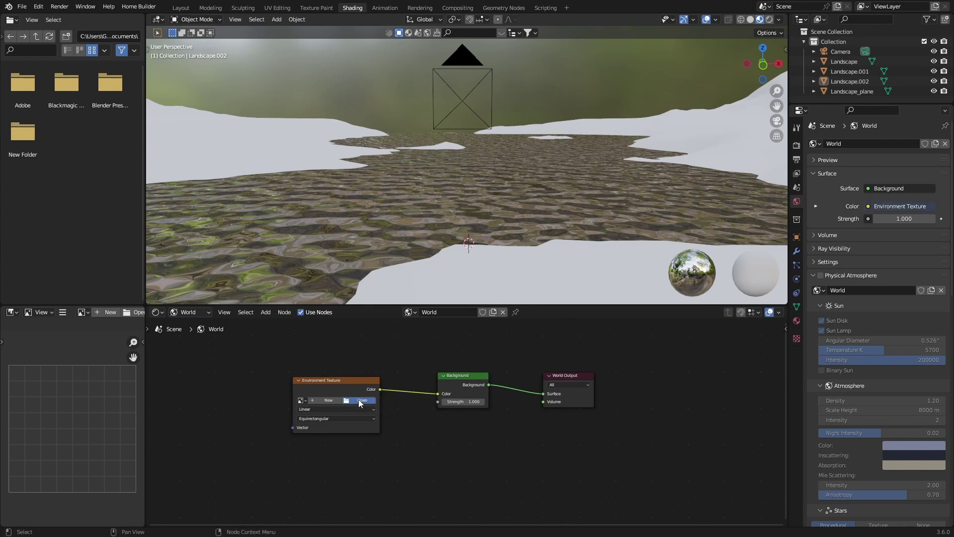
left_click(255, 376)
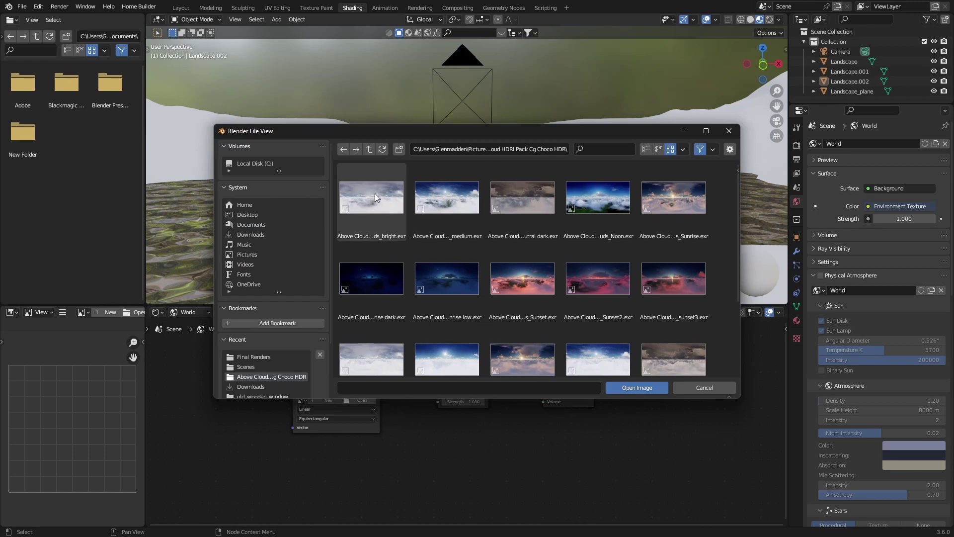
left_click(610, 365)
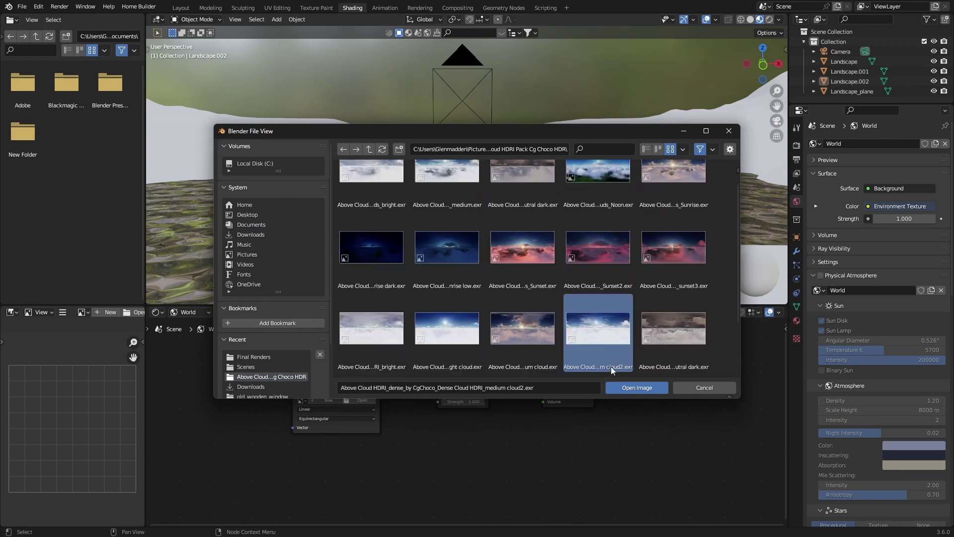
left_click(627, 386)
left_click(325, 392)
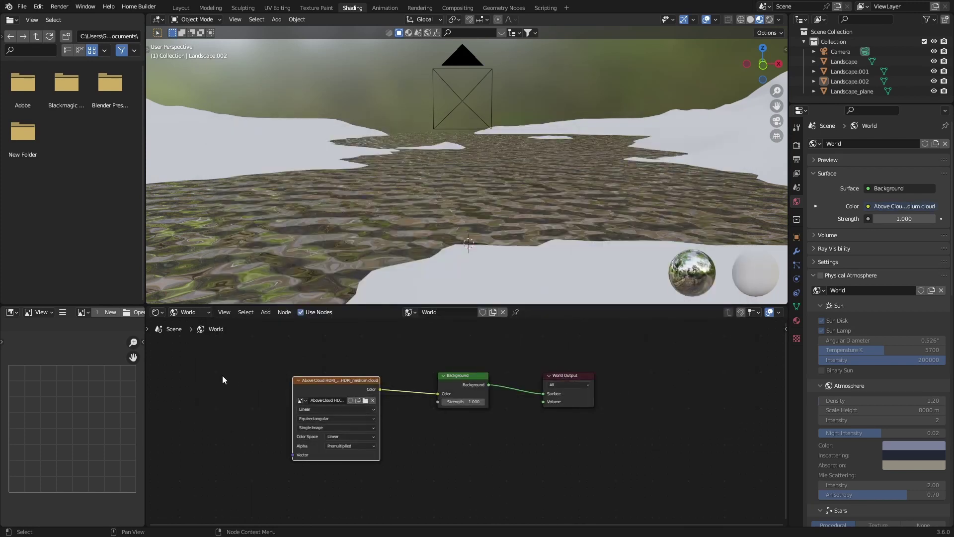
key("ctrl+t")
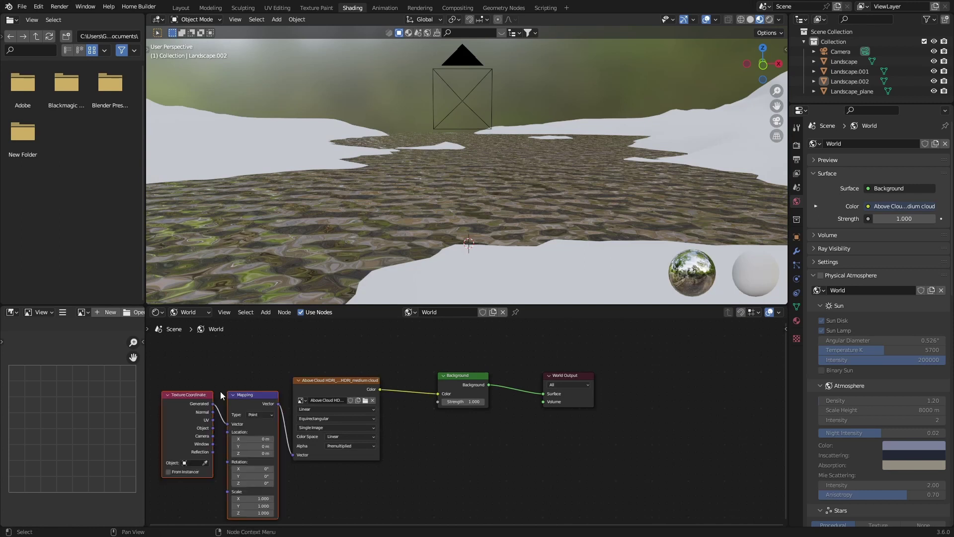
Look up the Node Wrangler add-on in the preferences to check that it is enabled.
left_click(39, 7)
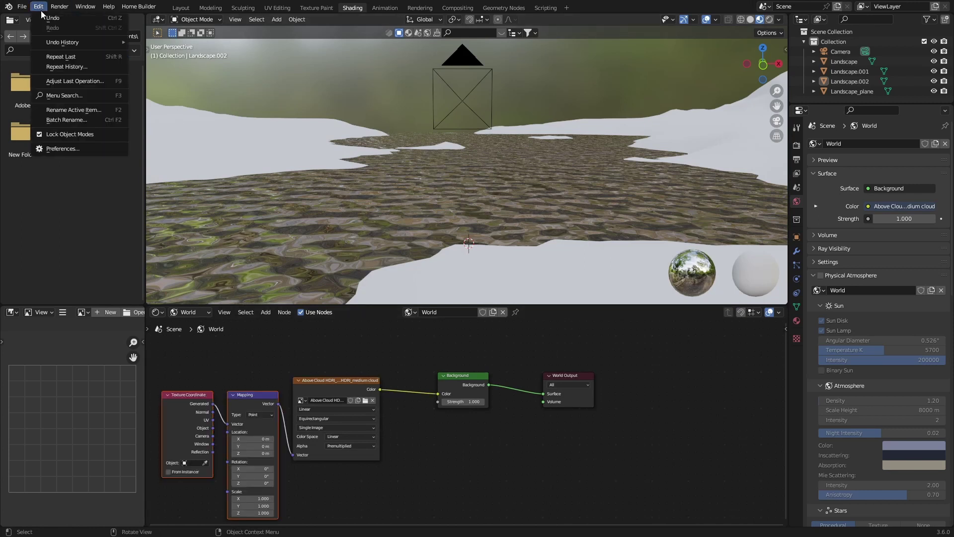
left_click(61, 148)
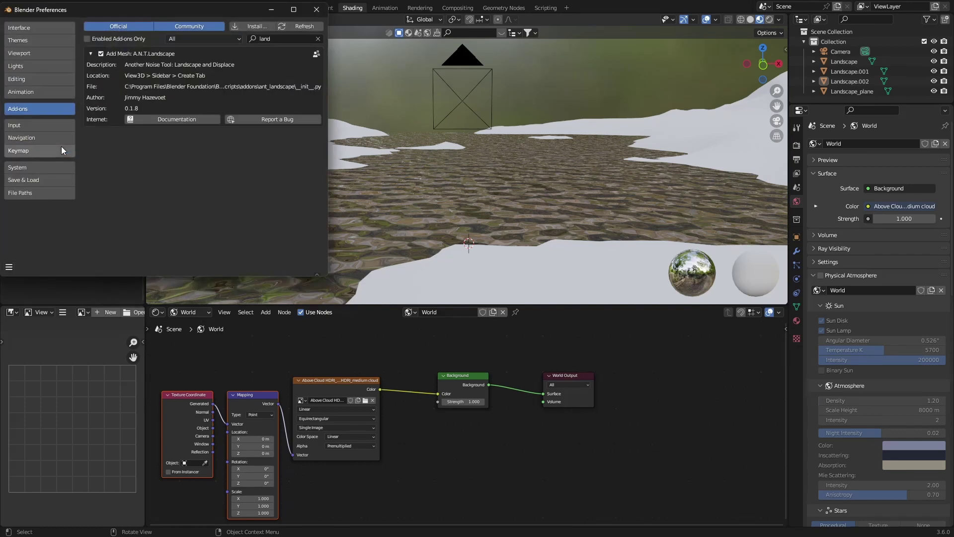
left_click(318, 39)
type("no")
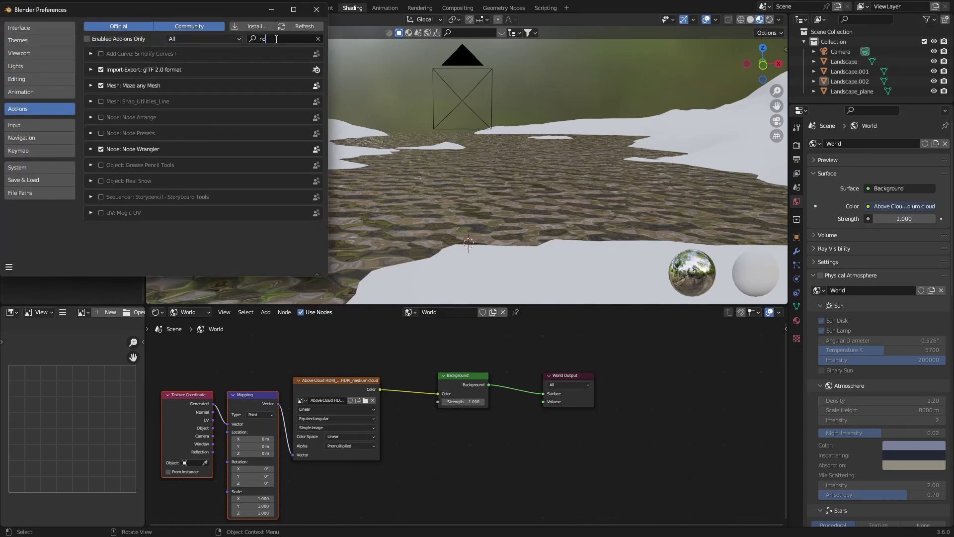
type("de")
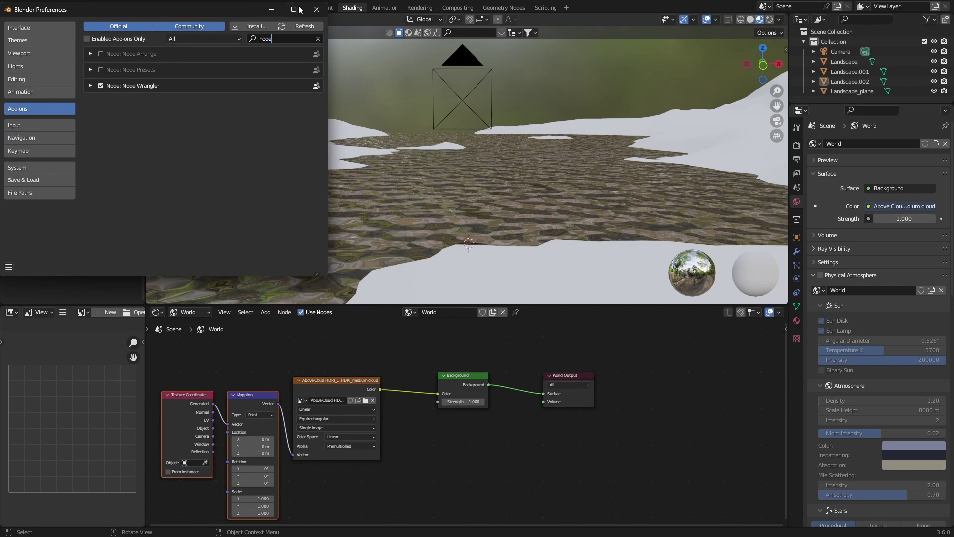
left_click(317, 9)
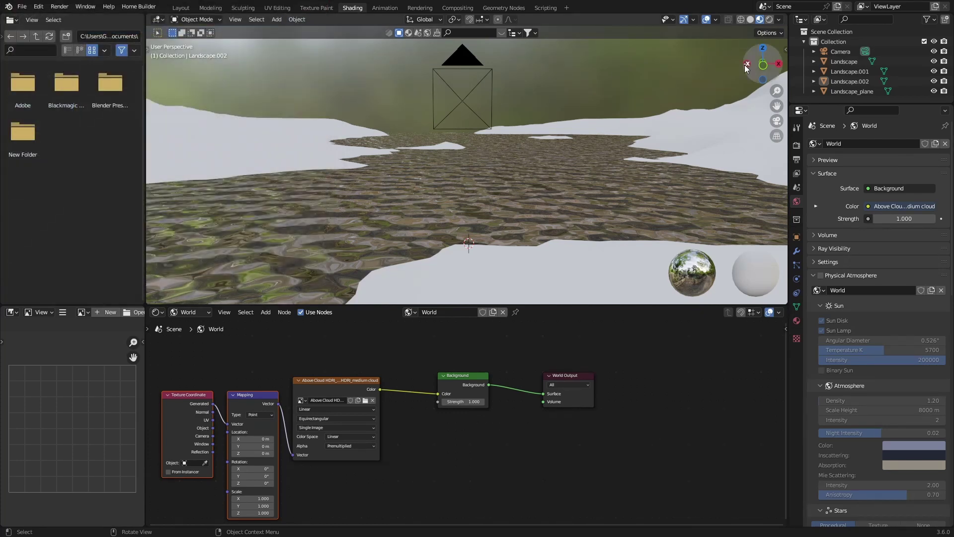
View the scene through the camera with rendered shading and set the Mapping node's Z rotation to 50° to turn the sky.
left_click(776, 121)
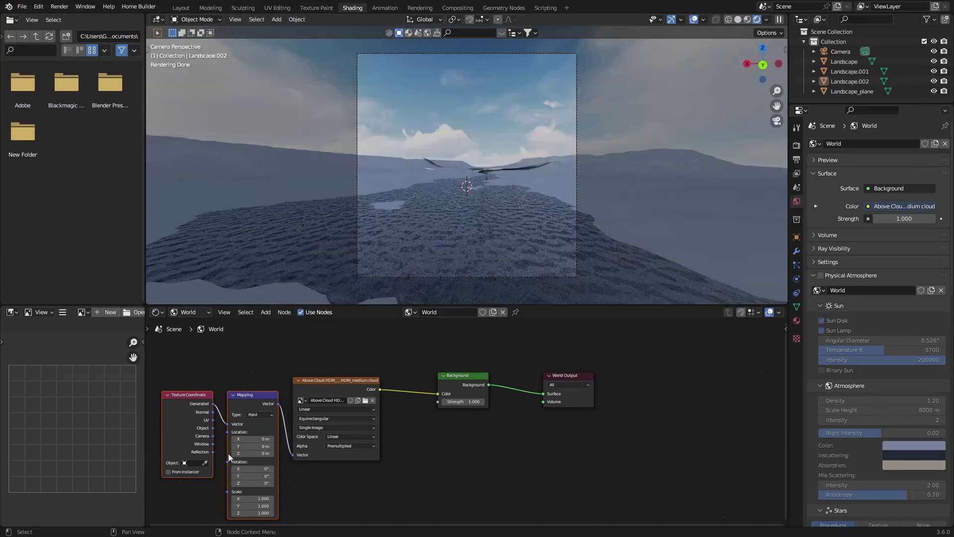
left_click_drag(253, 483, 281, 483)
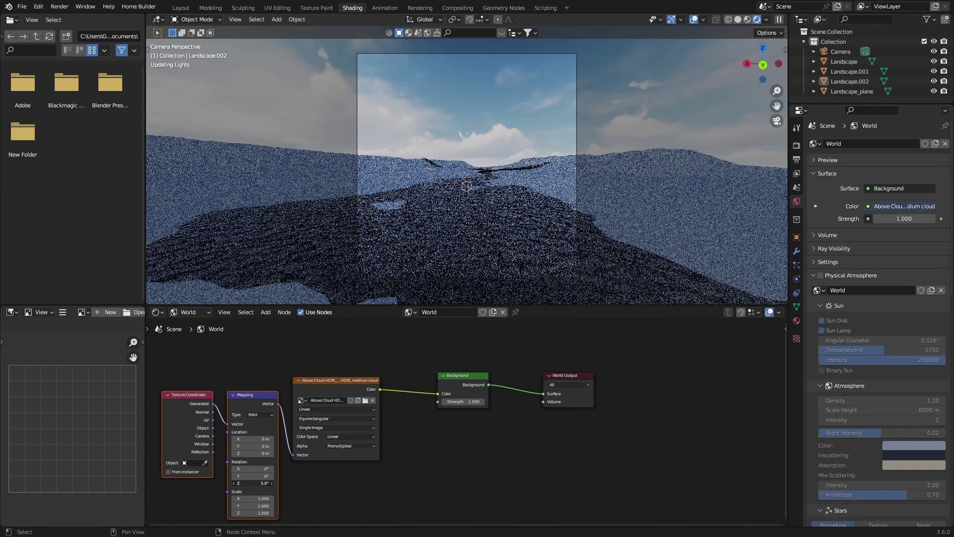
left_click(251, 483)
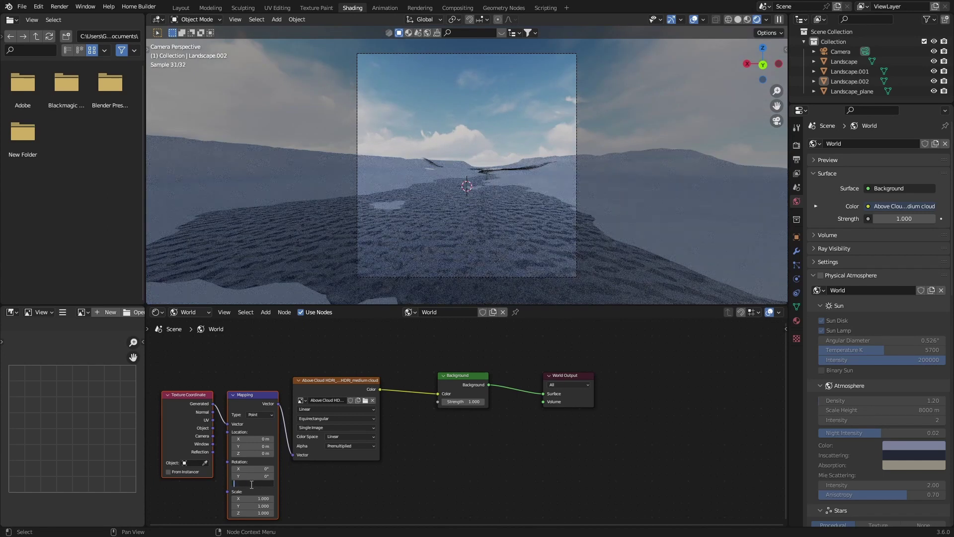
type("50")
key("Return")
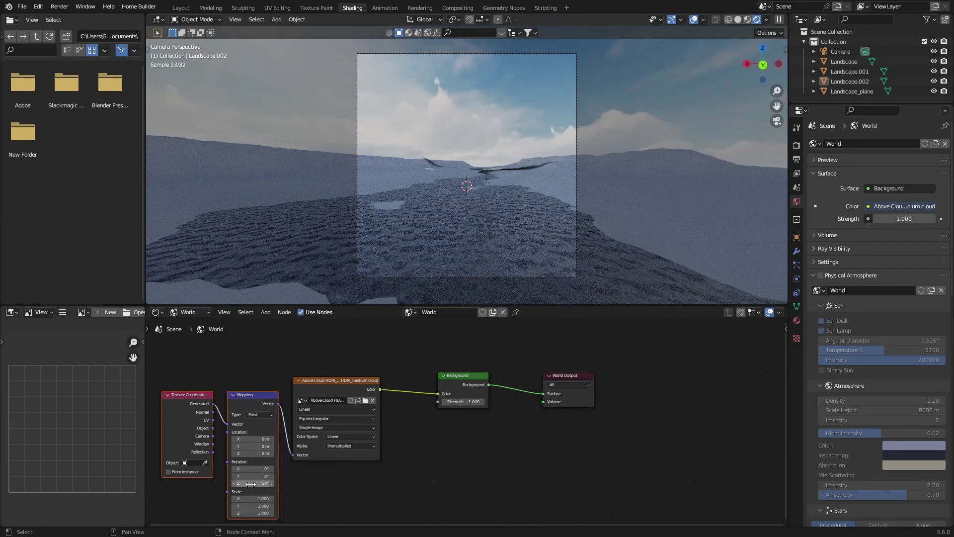
Return to the Layout workspace and show the botaniq scatter tools beside the 3D viewport.
left_click(181, 8)
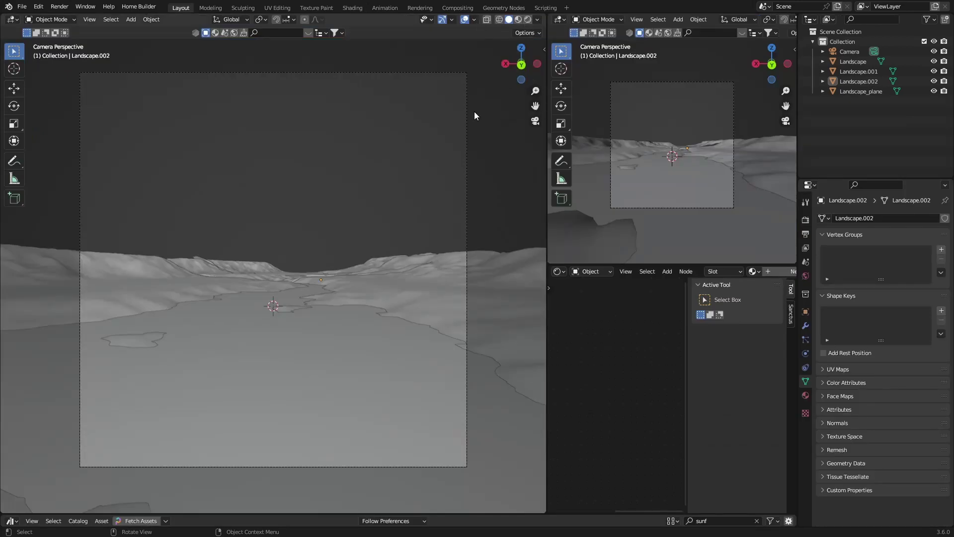
left_click(543, 51)
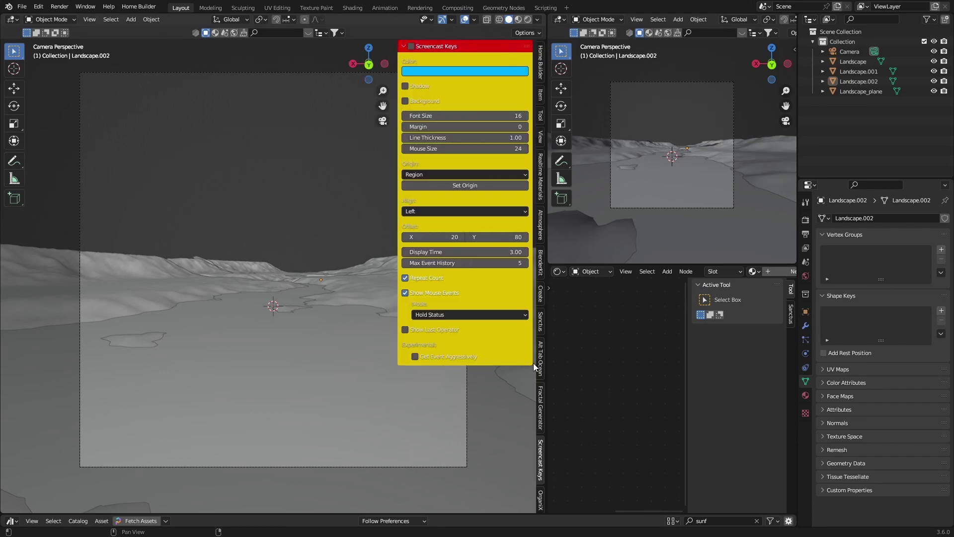
scroll(538, 368, "down", 10)
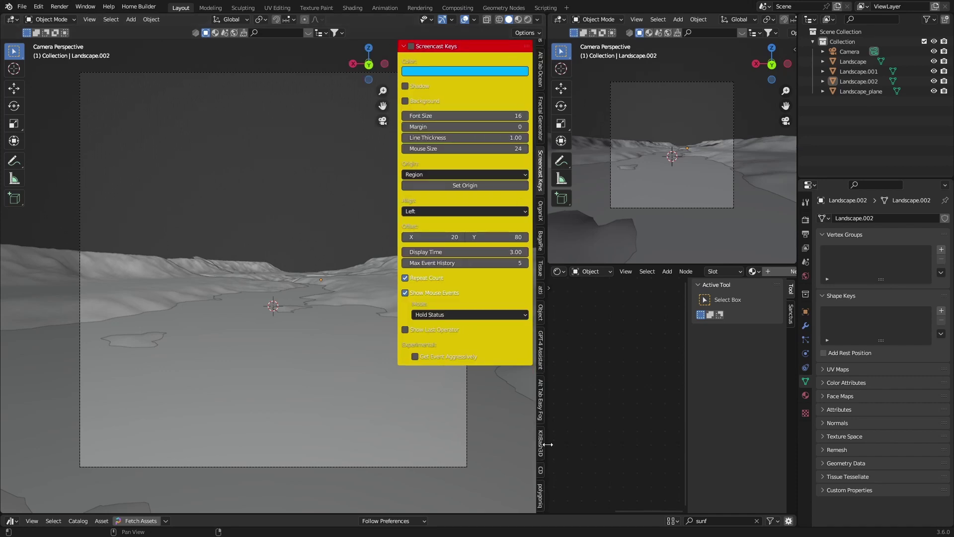
left_click(540, 503)
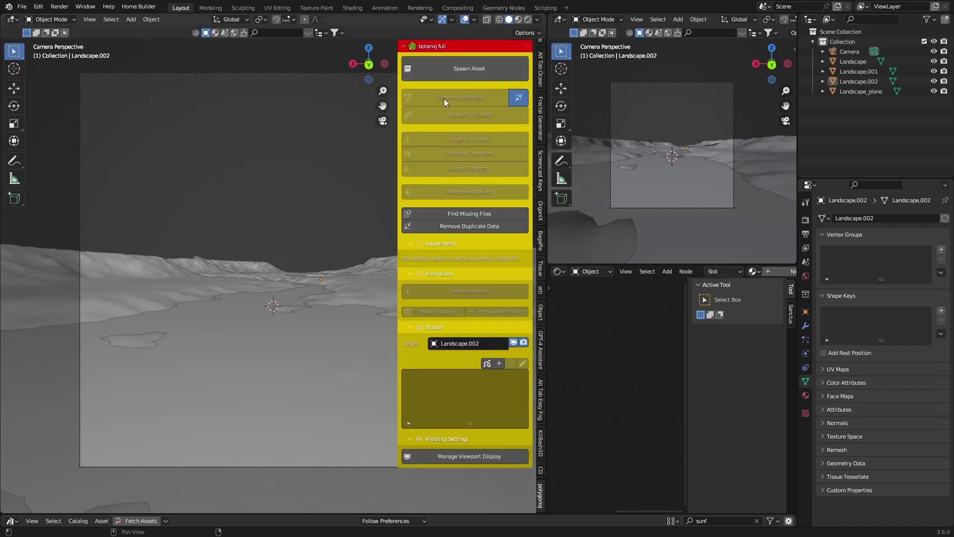
Scatter the botaniq grass asset pps_Grass_With-flowers_D_spring-summer over the original Landscape terrain.
left_click(142, 296)
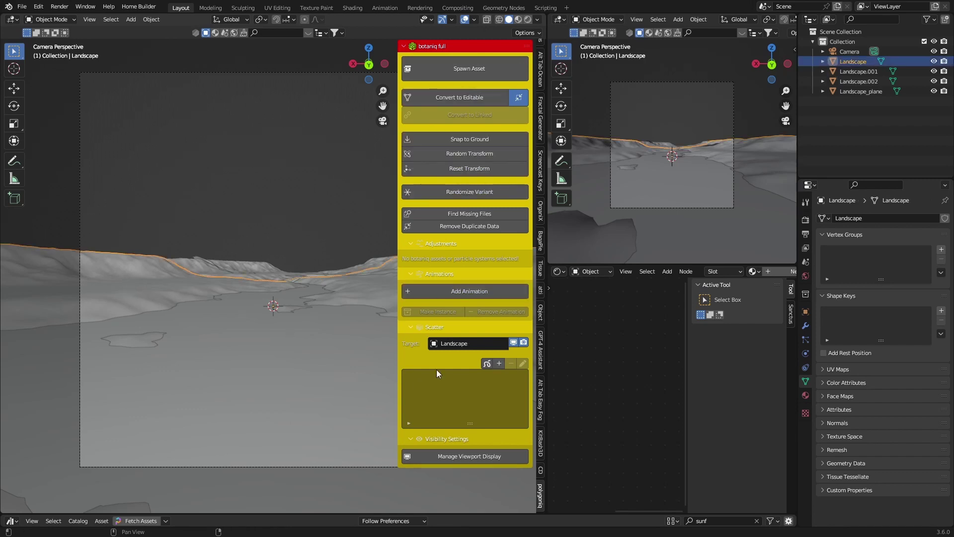
left_click(497, 363)
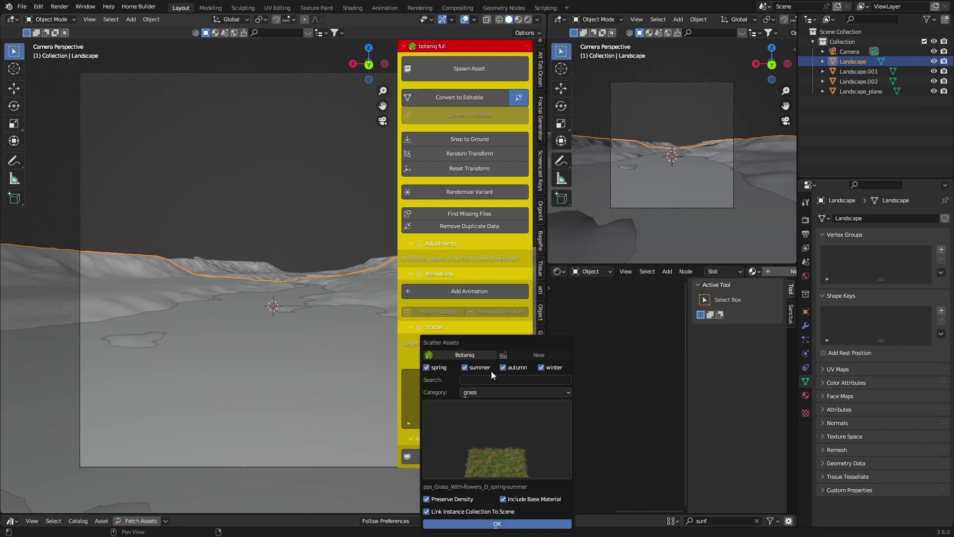
left_click(484, 422)
left_click(863, 303)
left_click(497, 523)
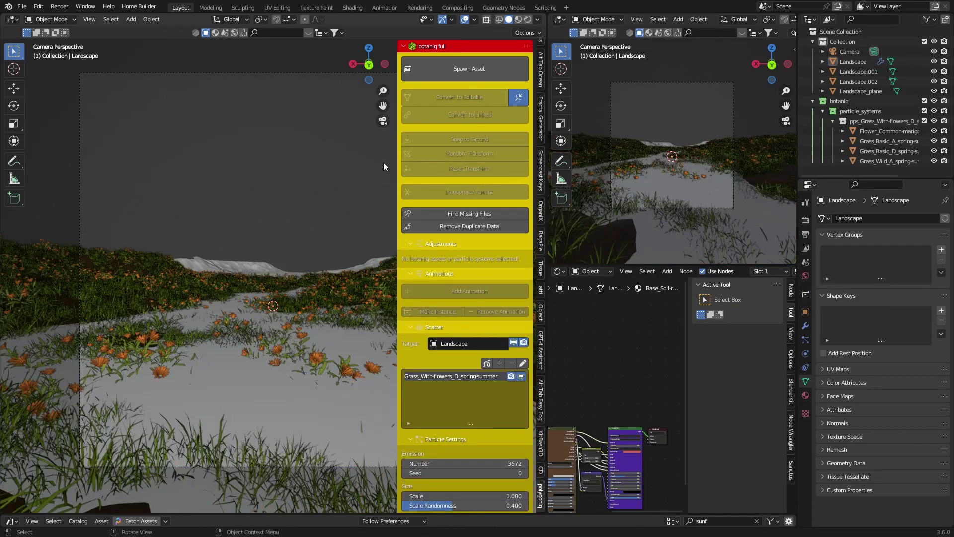
Scatter the same flowering grass asset, pps_Grass_With-flowers_D_spring-summer, over the background terrain Landscape.002.
left_click_drag(398, 169, 495, 178)
left_click(207, 264)
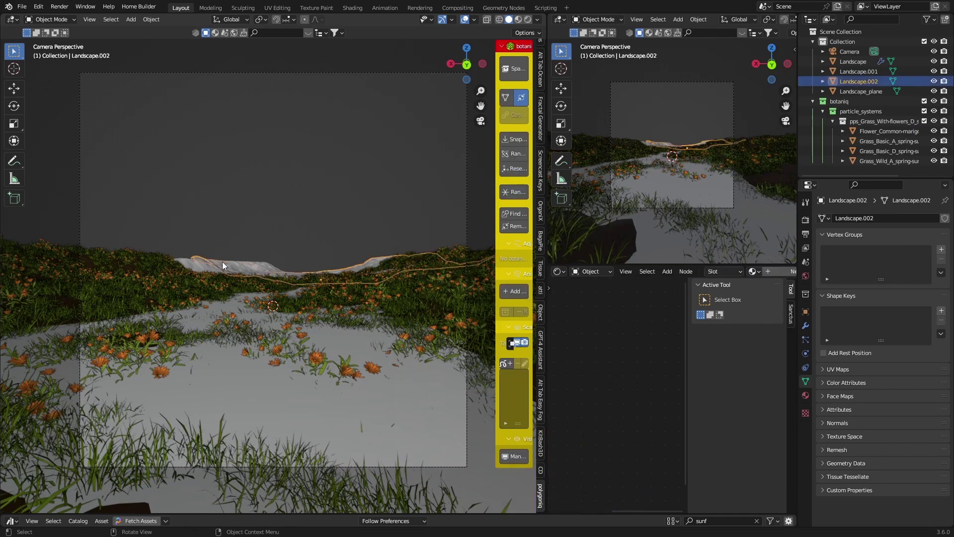
left_click_drag(496, 291, 427, 291)
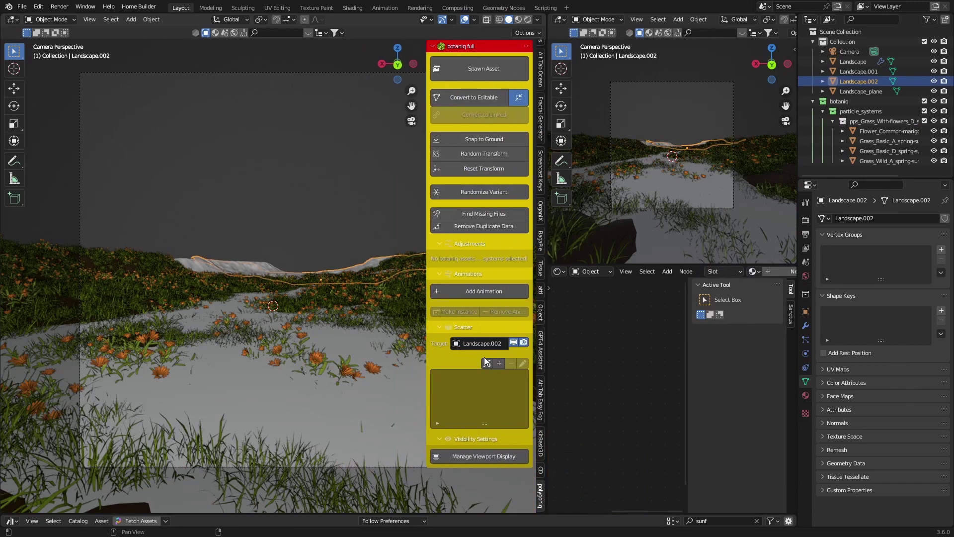
left_click(499, 368)
left_click(497, 523)
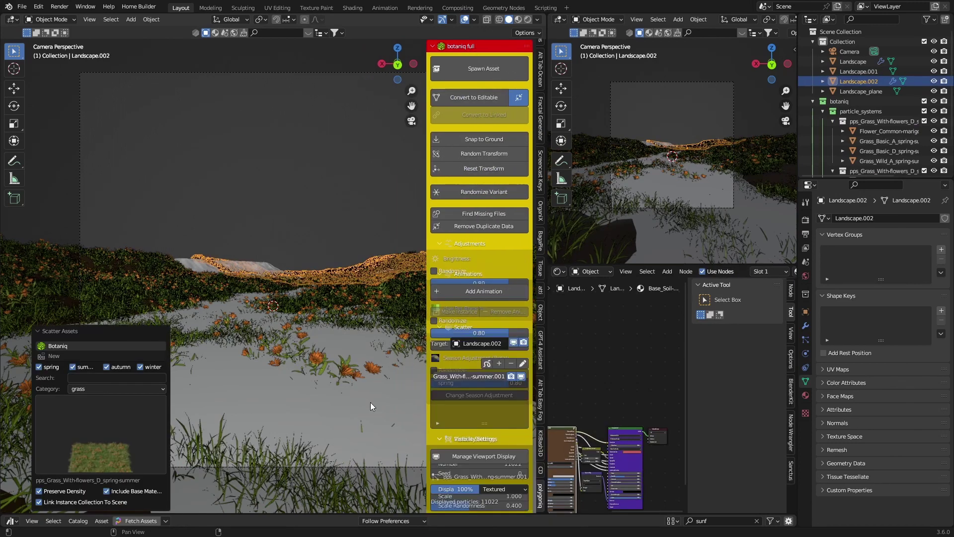
Scatter pps_Grass_With-flowers_D_spring-summer over the remaining background terrain Landscape.001 and hide the scatter tools.
left_click(188, 264)
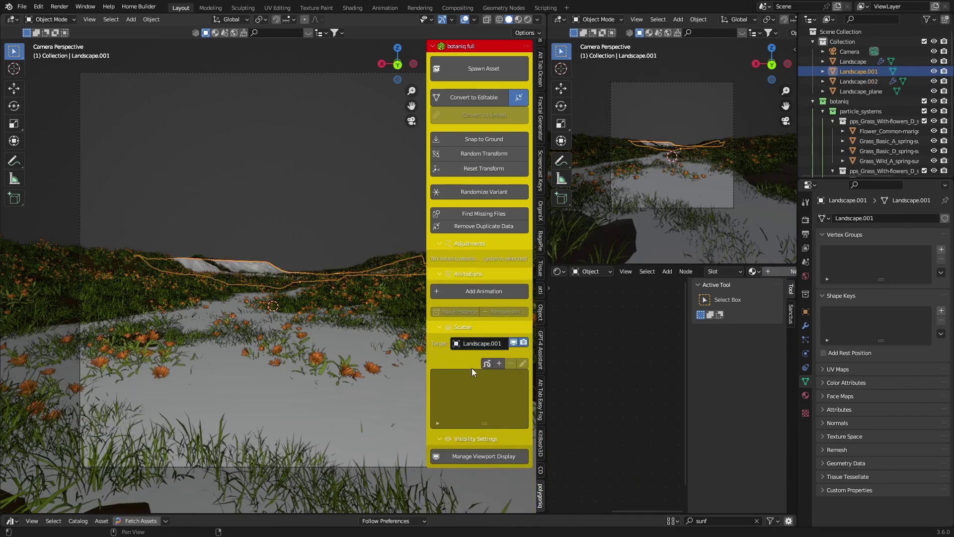
left_click(498, 364)
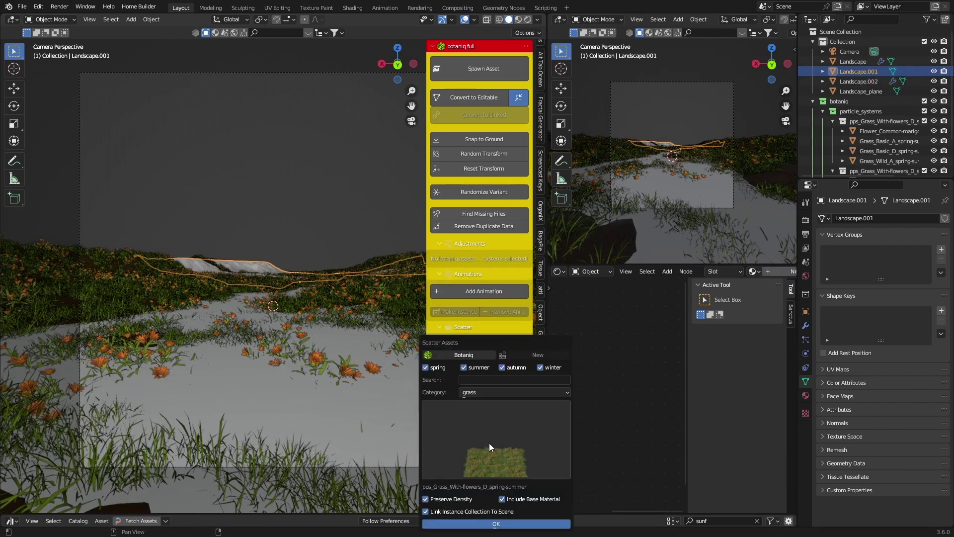
left_click(484, 524)
key("n")
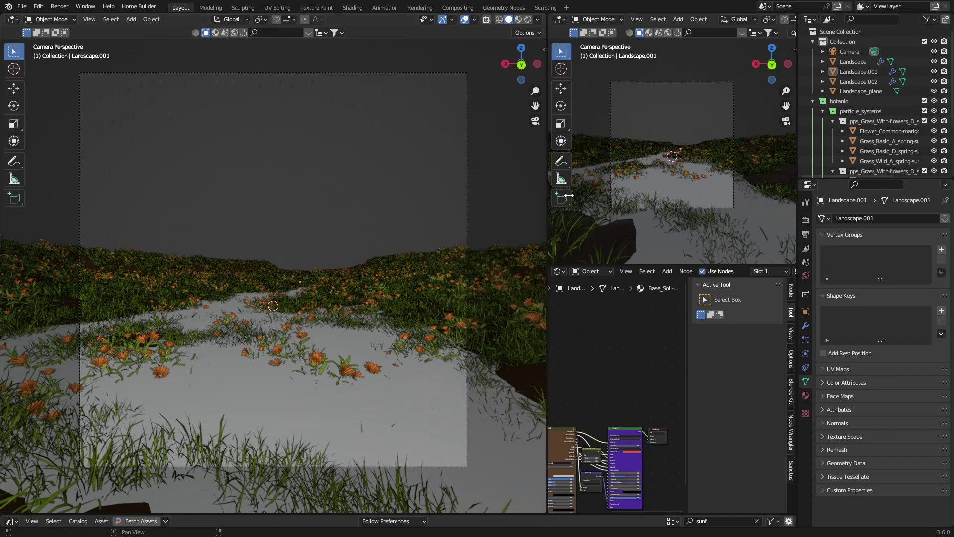
Switch the main viewport to rendered shading and add a Sun light to the scene.
left_click(527, 19)
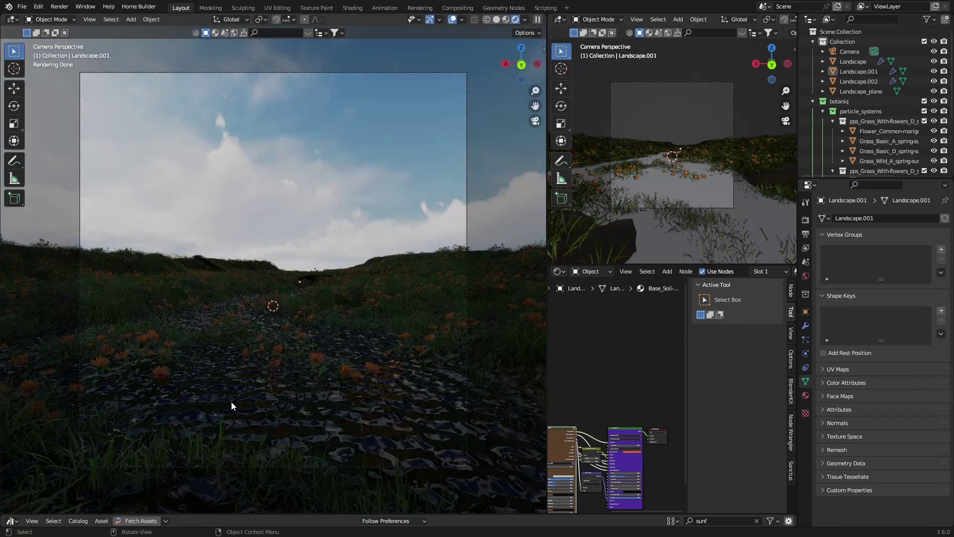
left_click(232, 402)
left_click(380, 236)
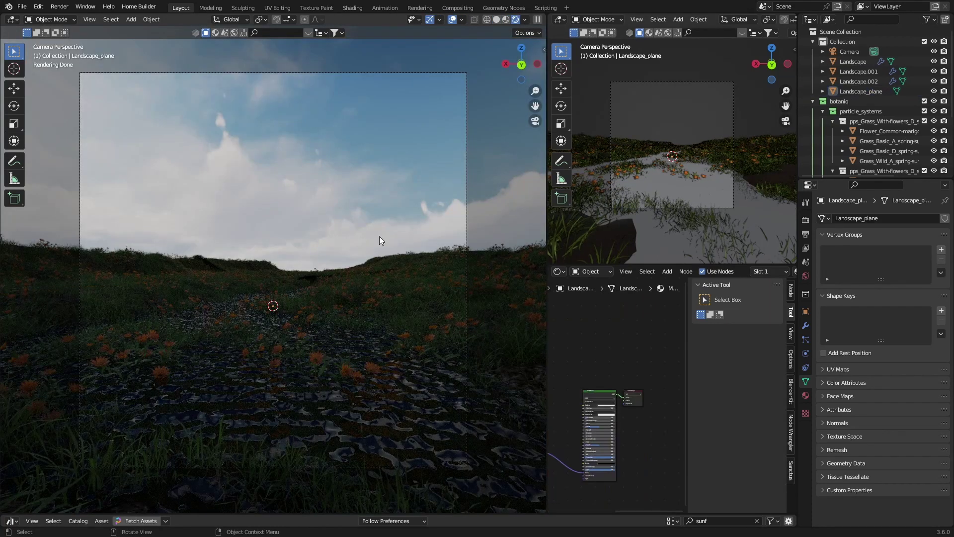
key("shift+a")
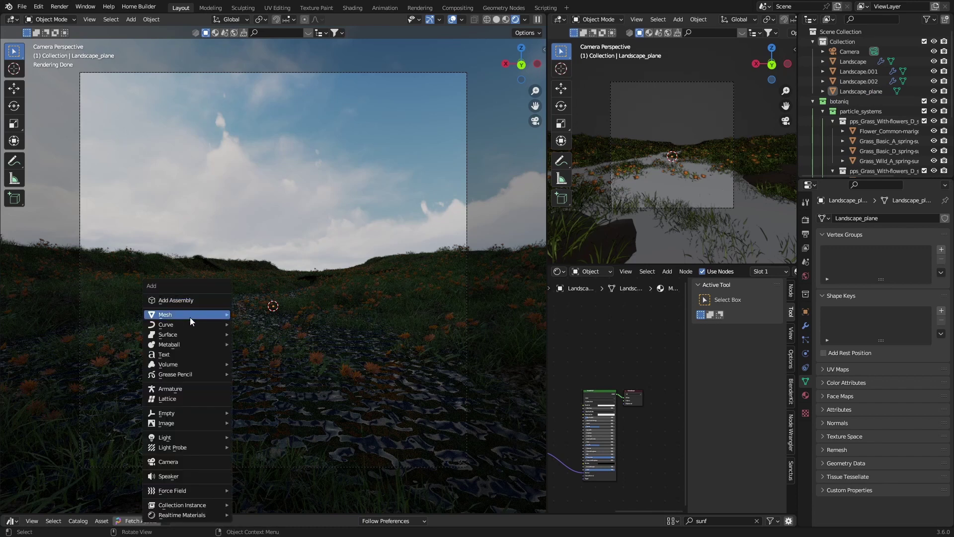
mouse_move(183, 438)
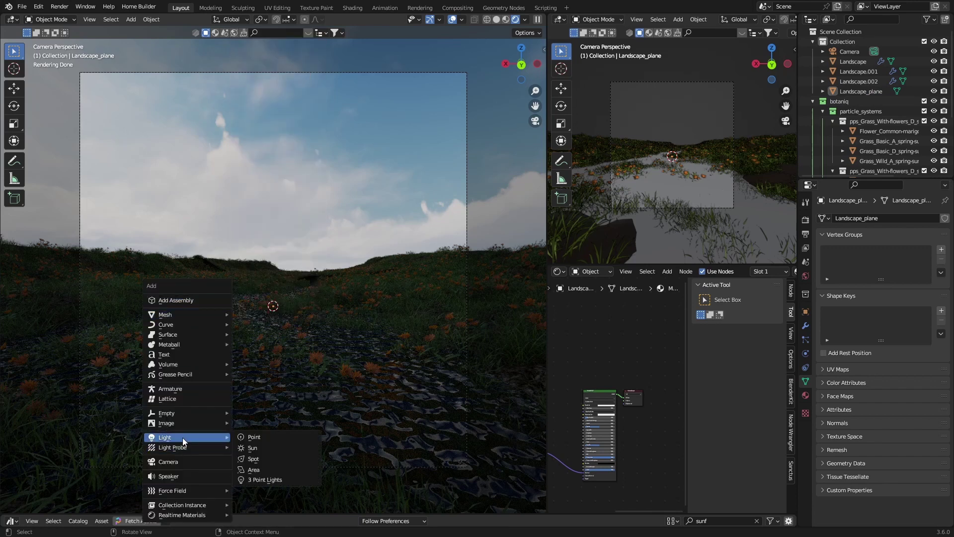
left_click(265, 448)
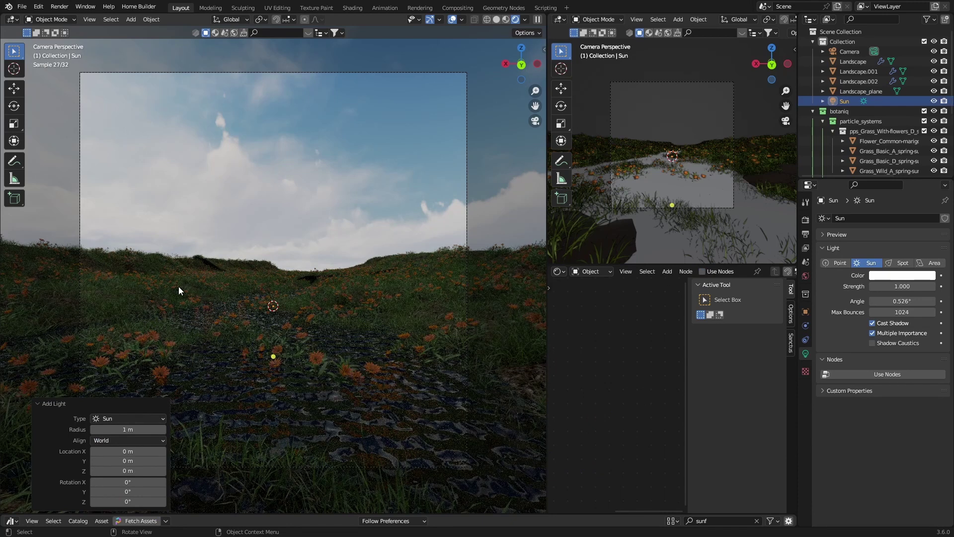
Set the Bump node's strength to 0 in the water plane's material so the surface renders smooth.
left_click(249, 412)
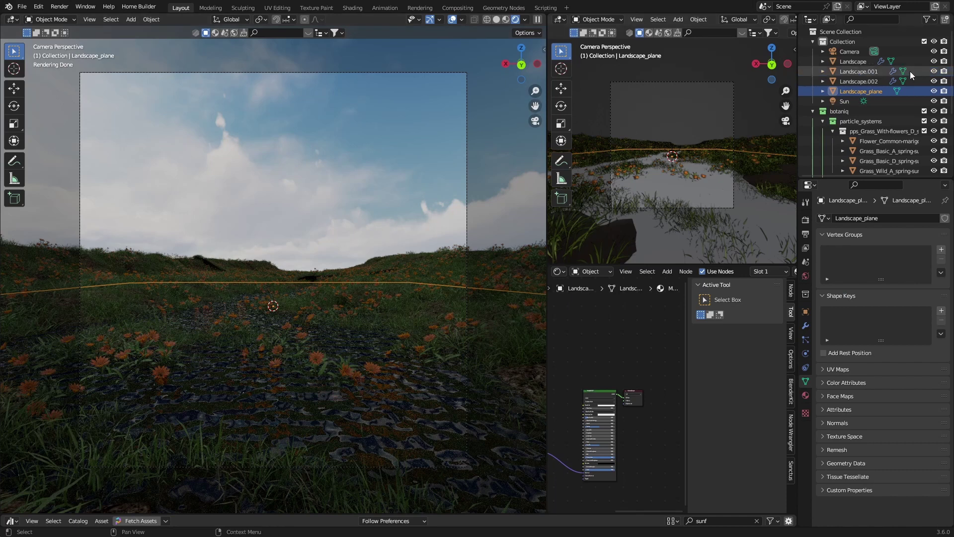
left_click(351, 8)
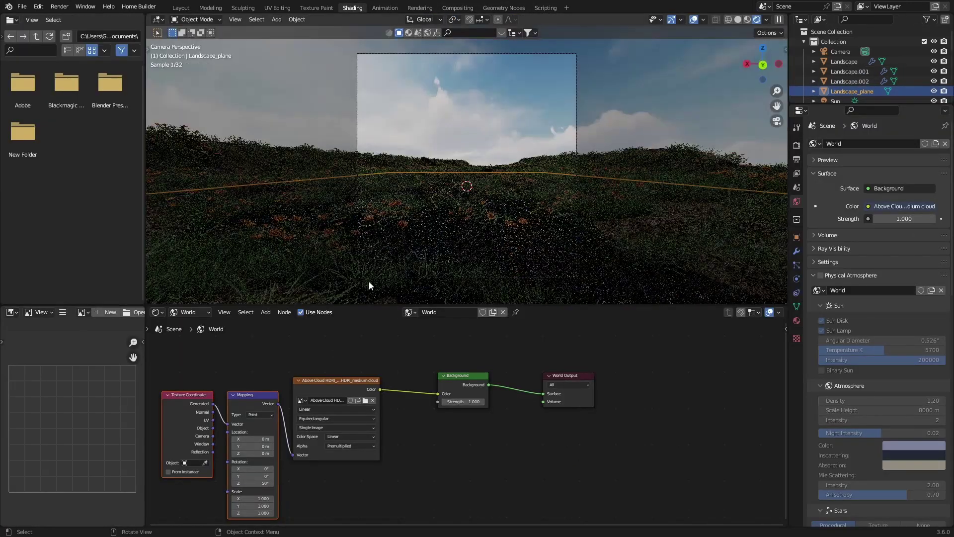
left_click(185, 312)
left_click(185, 321)
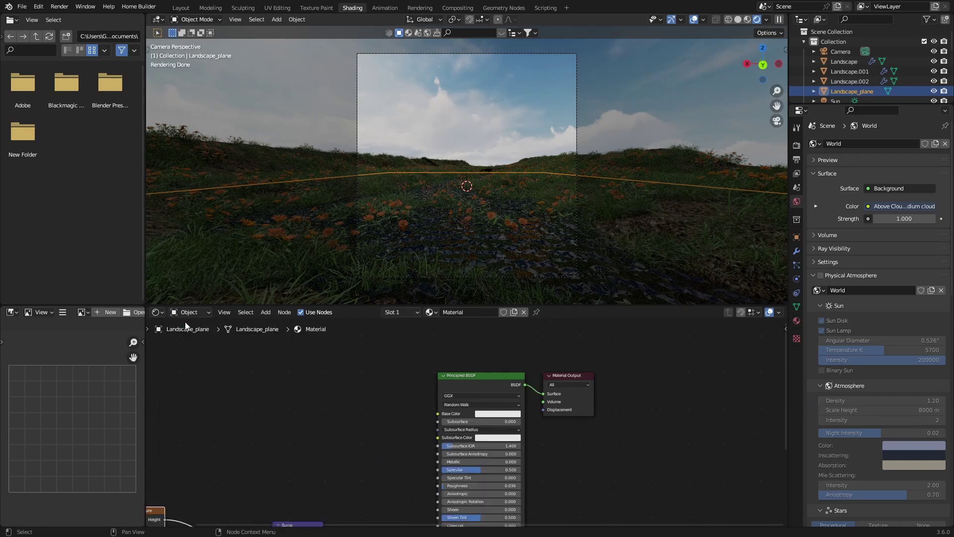
key("Home")
key("BackSpace")
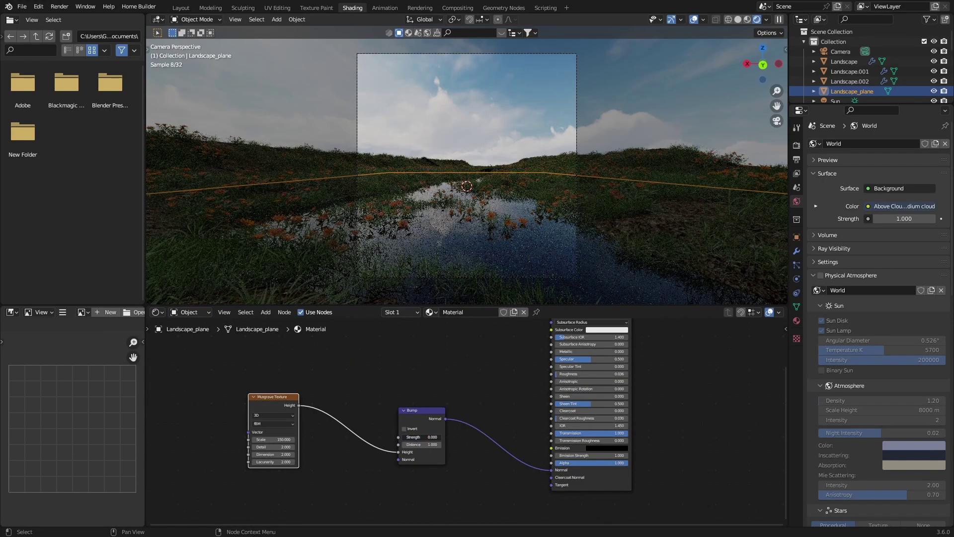
left_click(662, 88)
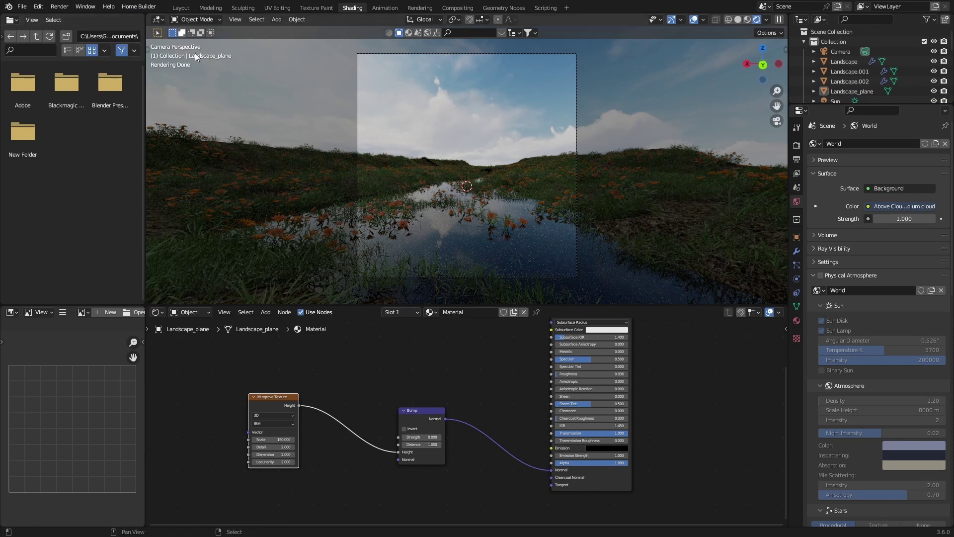
Try a slightly higher Bump strength for the water material, and undo it.
left_click_drag(407, 437, 416, 437)
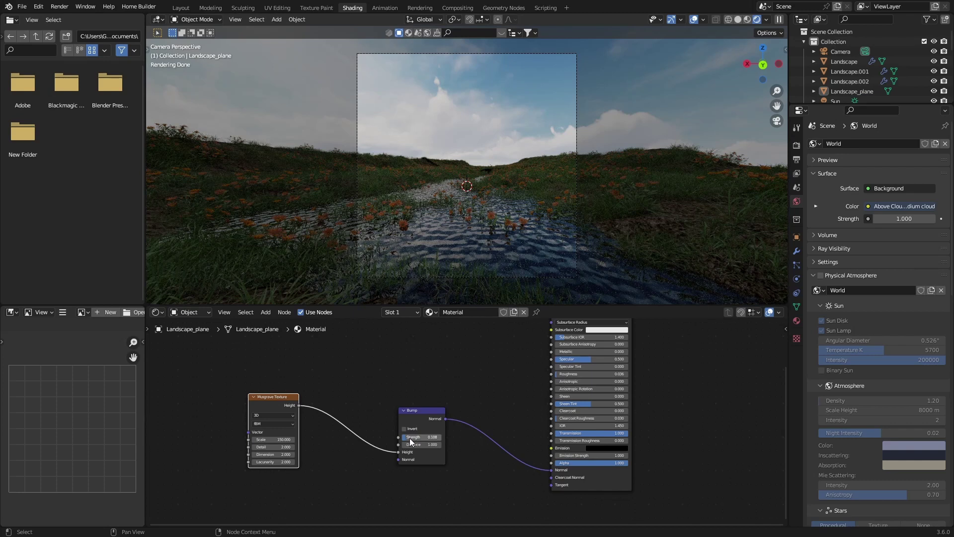
key("ctrl+z")
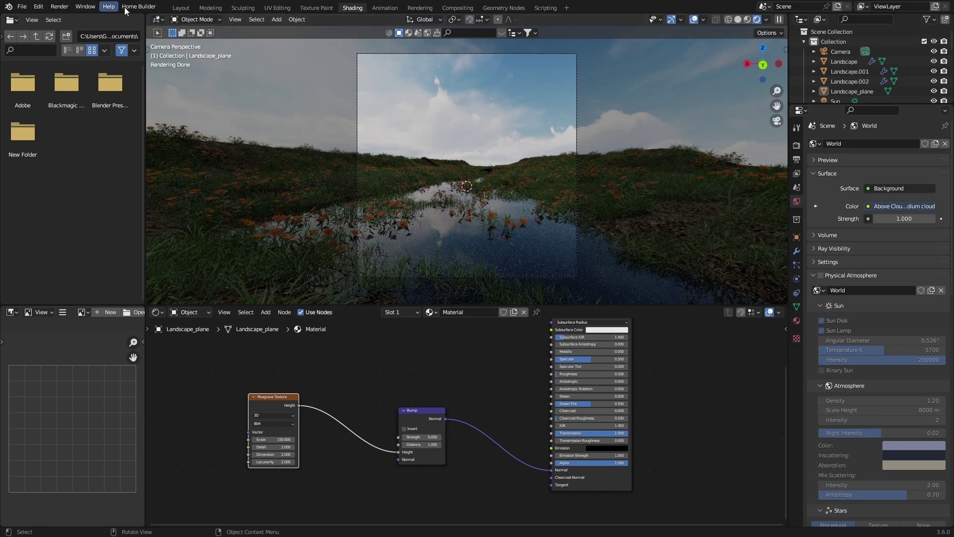
Return to the Layout workspace and move the background terrain Landscape.002 about 0.23 m along X and 0.17 m down.
left_click(181, 8)
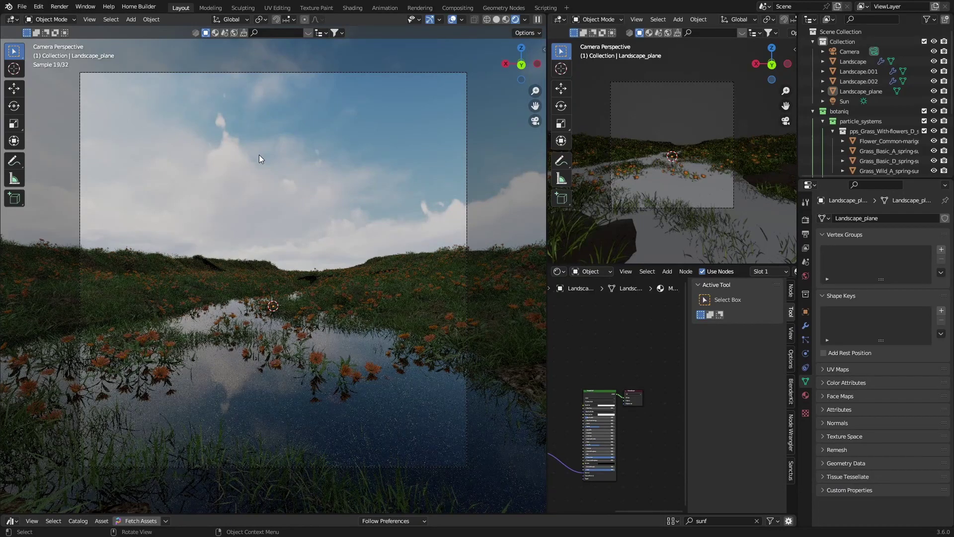
left_click(206, 262)
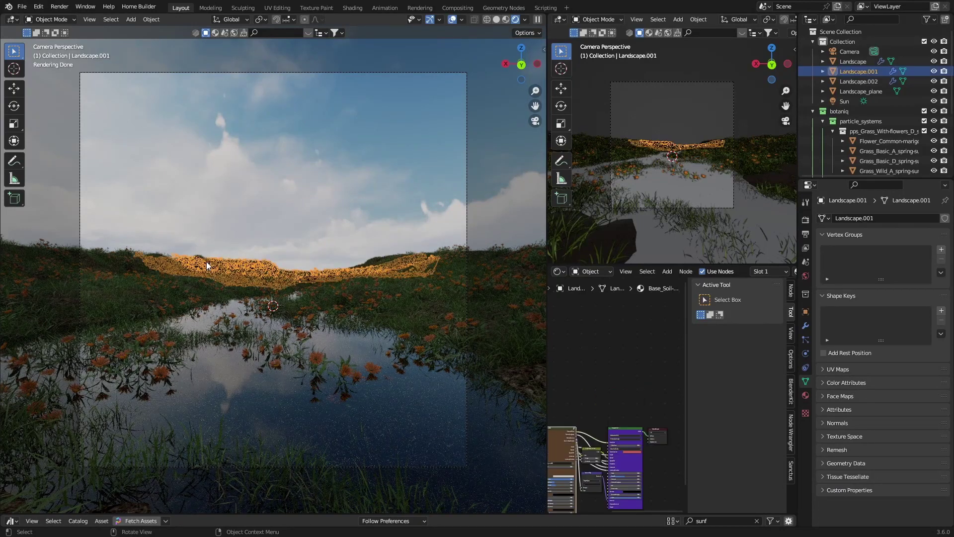
left_click(210, 264)
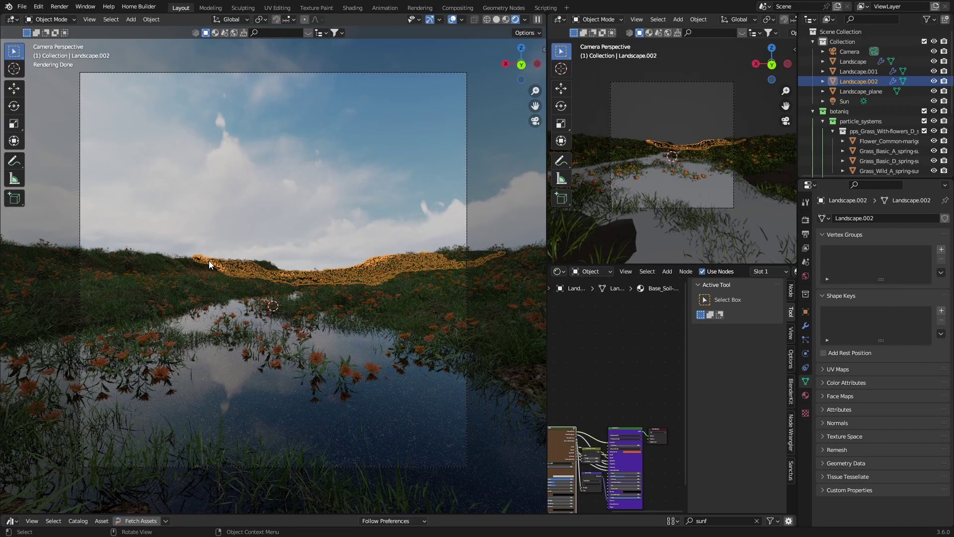
key("g")
left_click(499, 187)
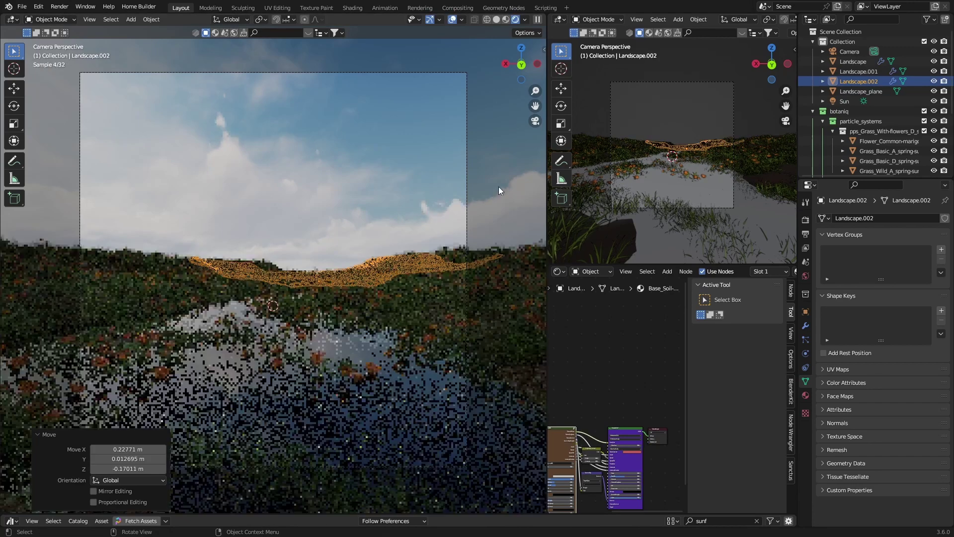
left_click(499, 186)
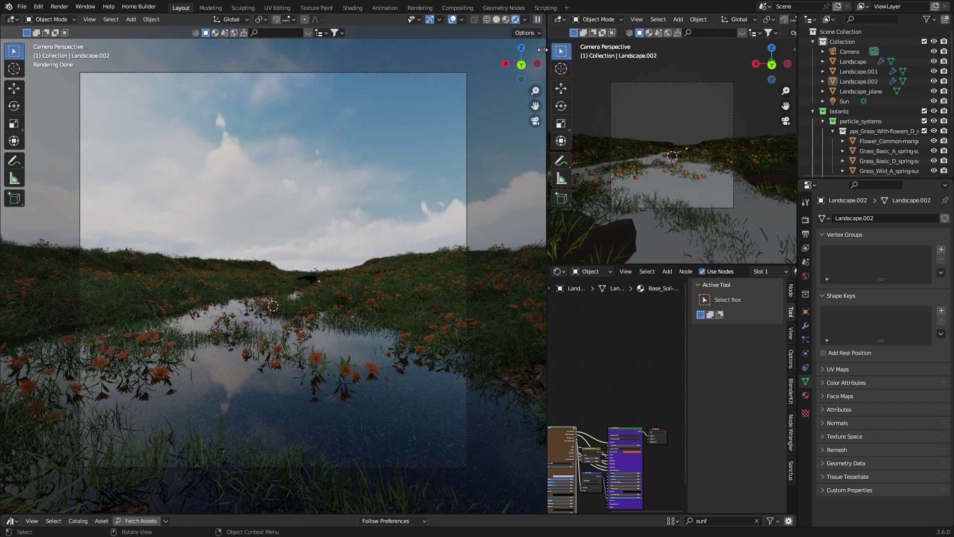
Spawn the botaniq coniferous tree Tree_Podocarpus-macrophyllus_A_spring-summer-autumn into the scene and hide the asset tools.
left_click_drag(541, 50, 424, 70)
left_click(424, 70)
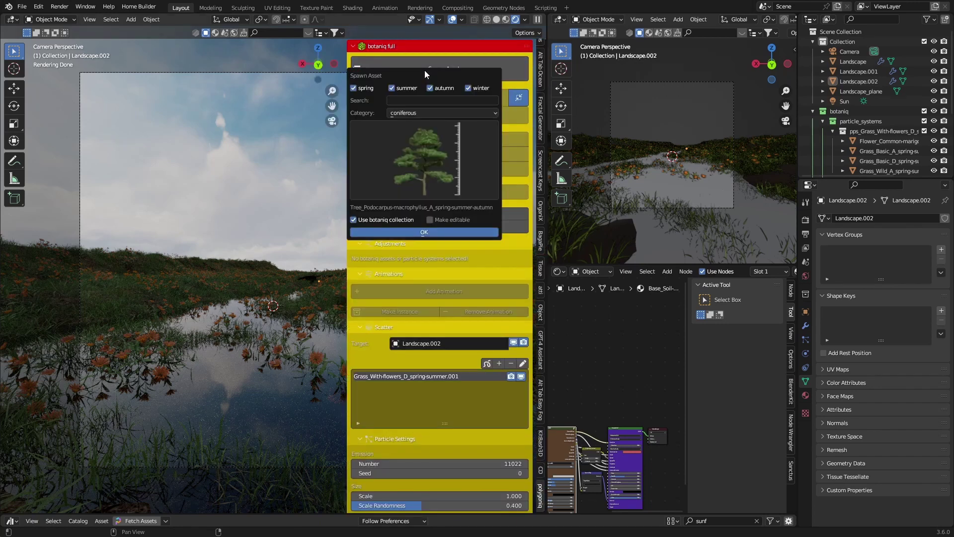
left_click(410, 159)
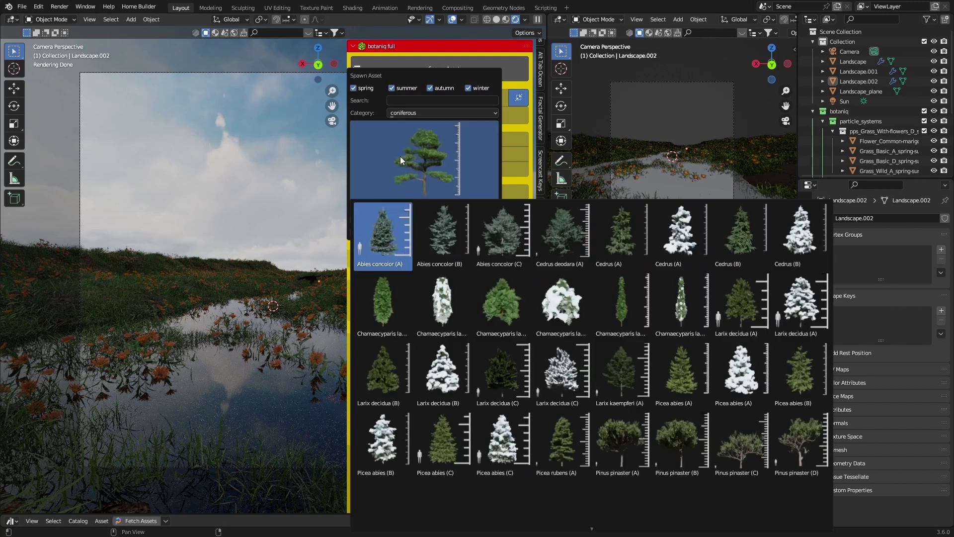
left_click(400, 156)
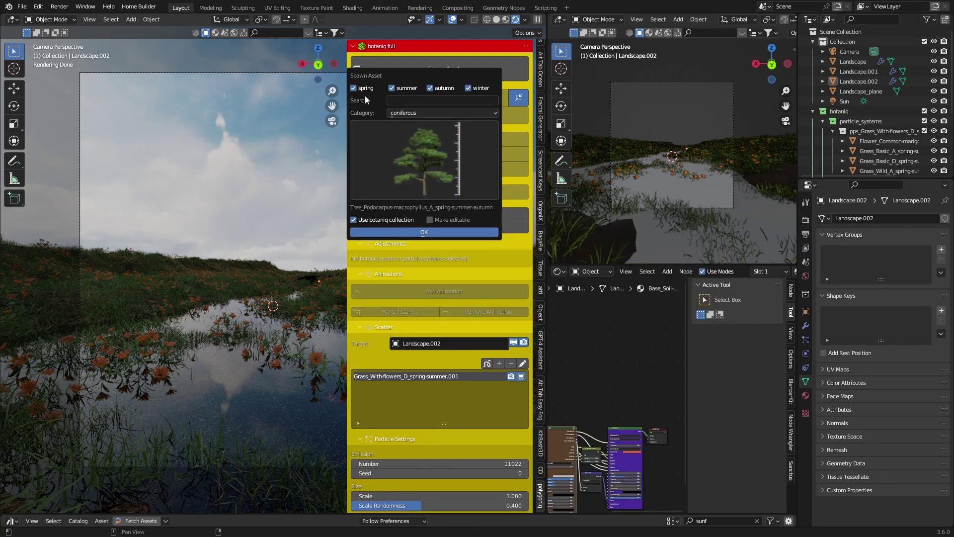
key("Return")
left_click_drag(347, 127, 477, 94)
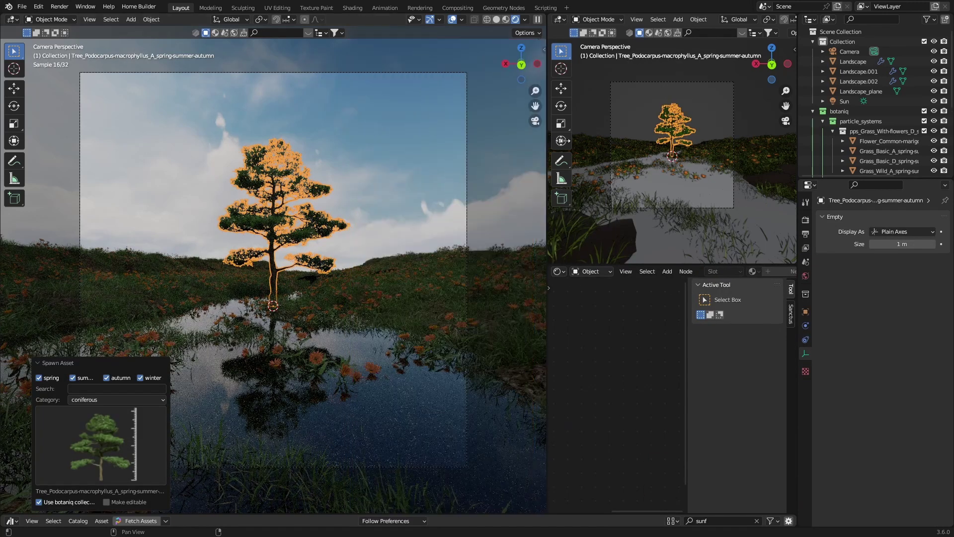
In a solid-shaded top view, move the tree about -9.07 m along the Y axis onto the background terrain.
left_click(523, 46)
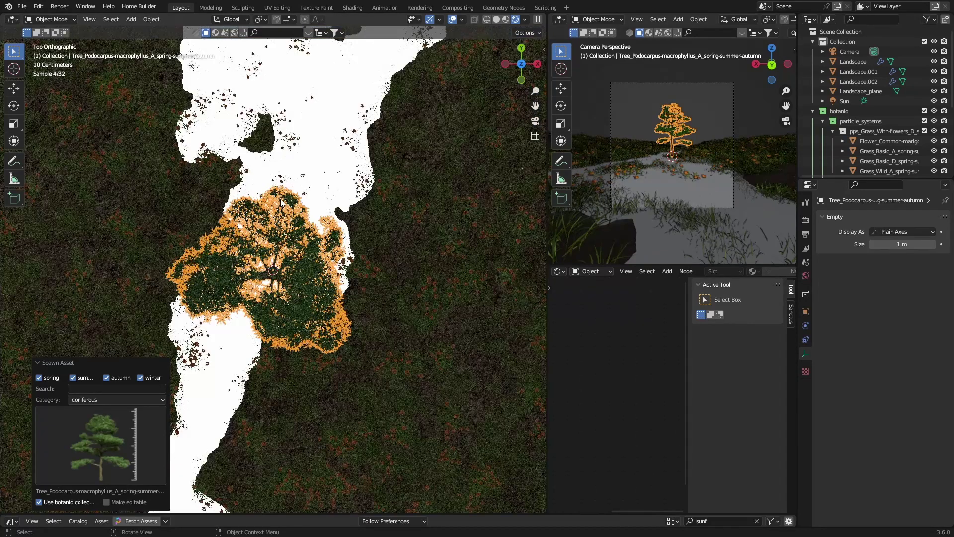
scroll(281, 199, "down", 4)
left_click(496, 20)
scroll(276, 272, "down", 1)
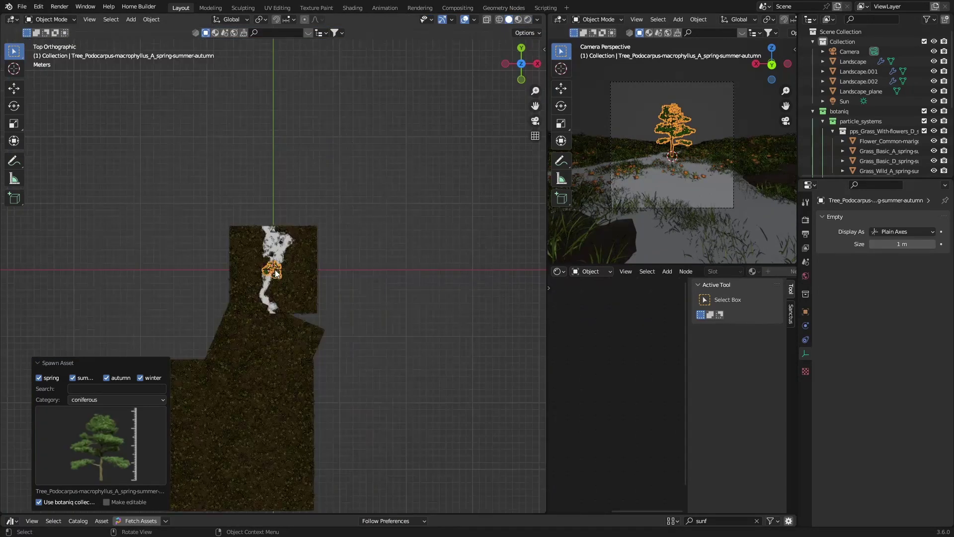
key("g")
key("y")
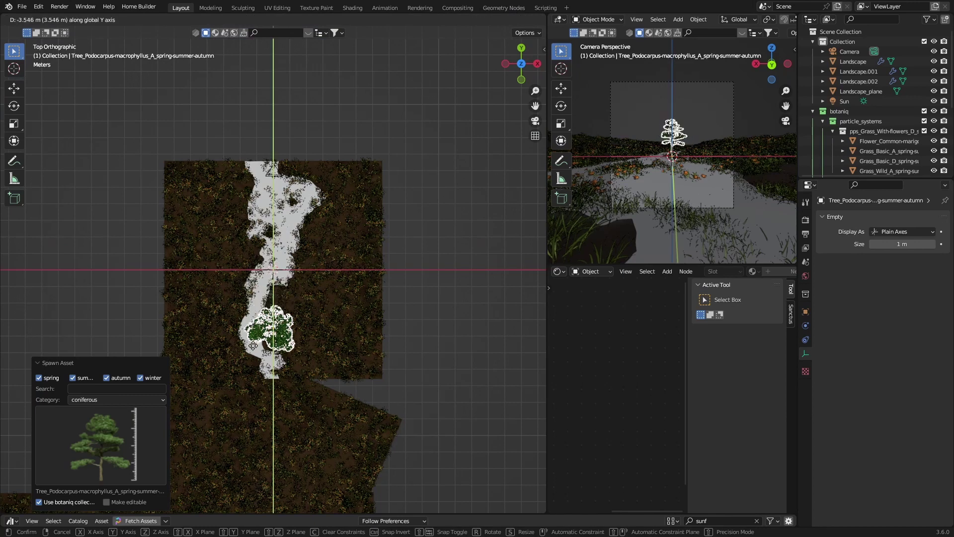
left_click(249, 440)
middle_click_drag(248, 440, 249, 442)
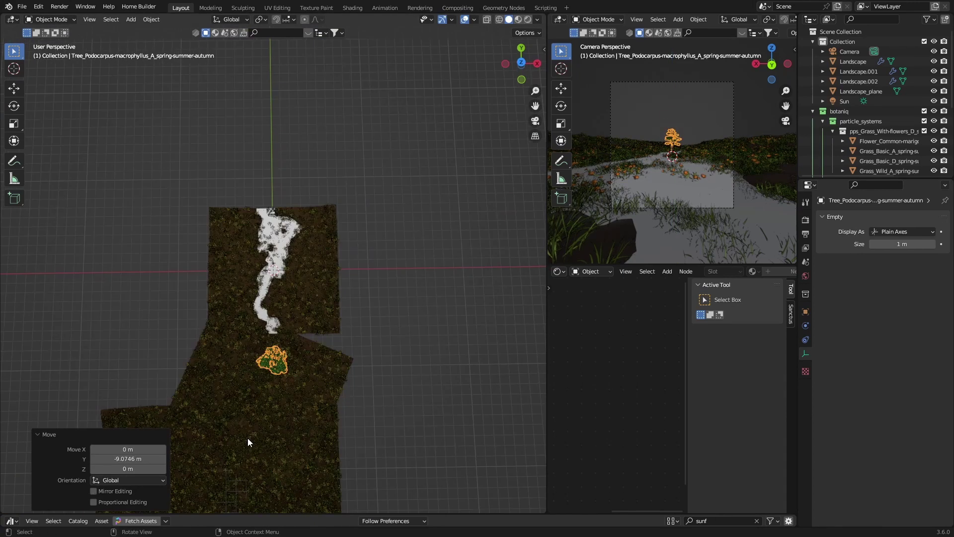
Duplicate the tree six times in top view, spreading the copies across the background terrain beyond the river.
left_click(520, 62)
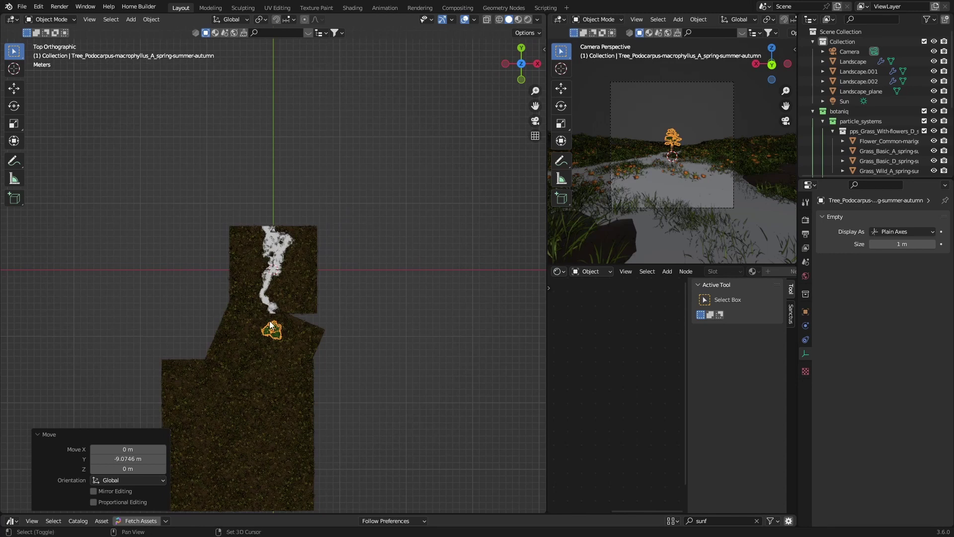
key("shift+d")
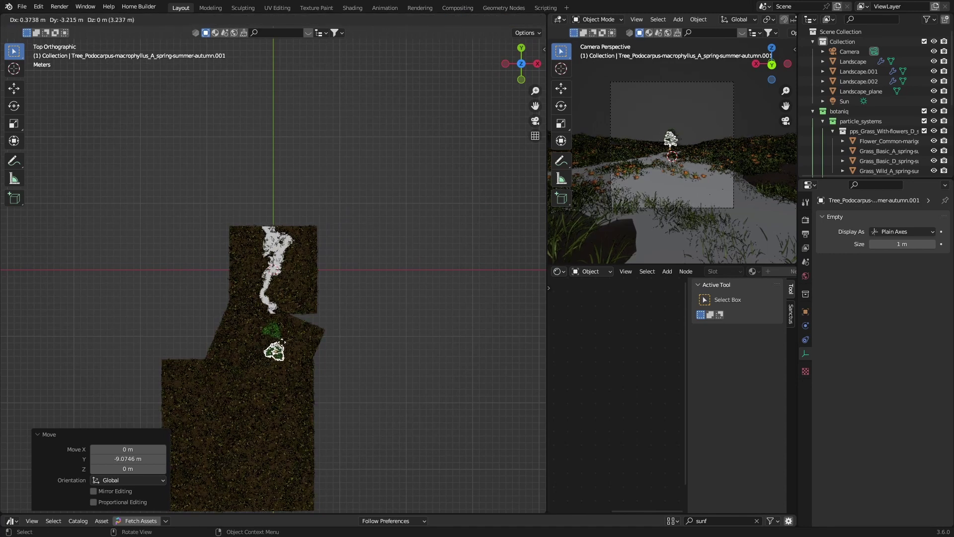
left_click(299, 350)
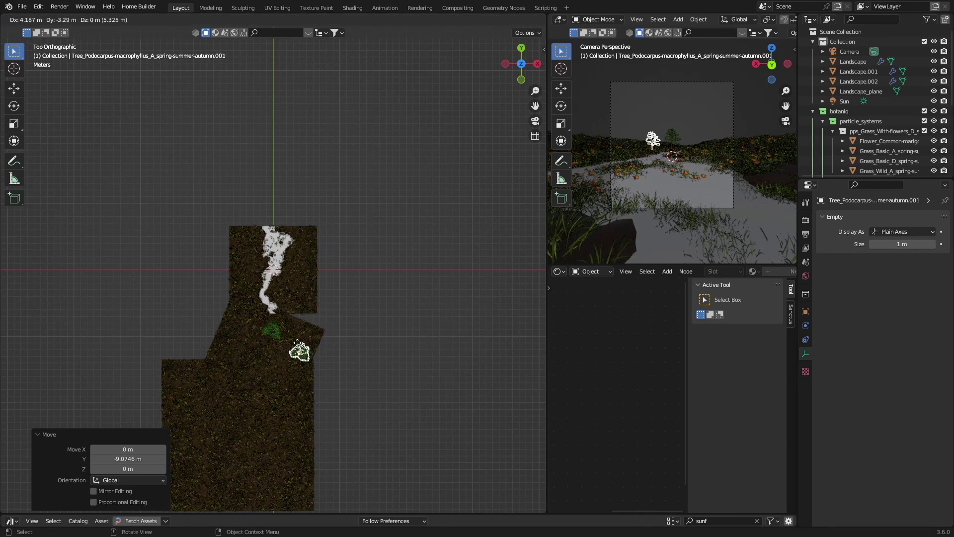
key("shift+d")
left_click(247, 354)
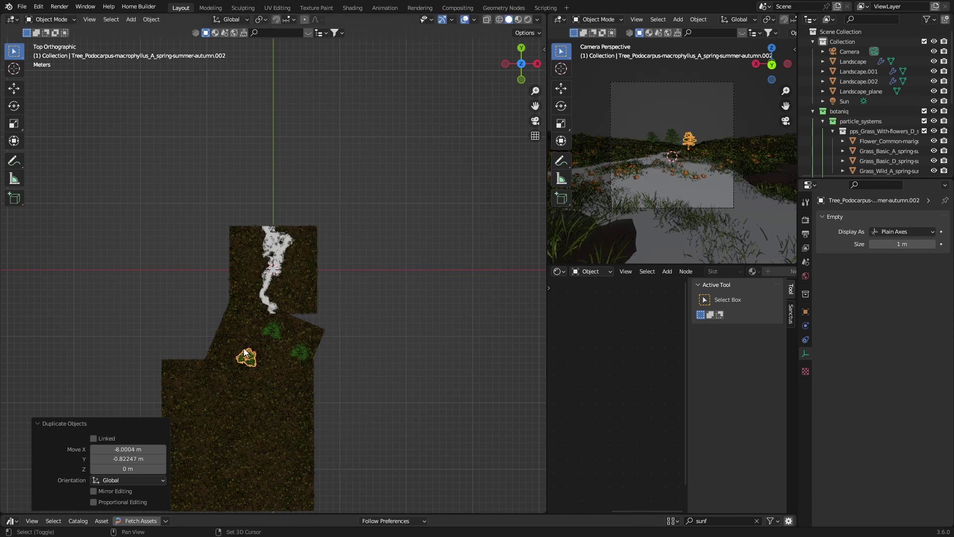
key("shift+d")
left_click(229, 377)
key("shift+d")
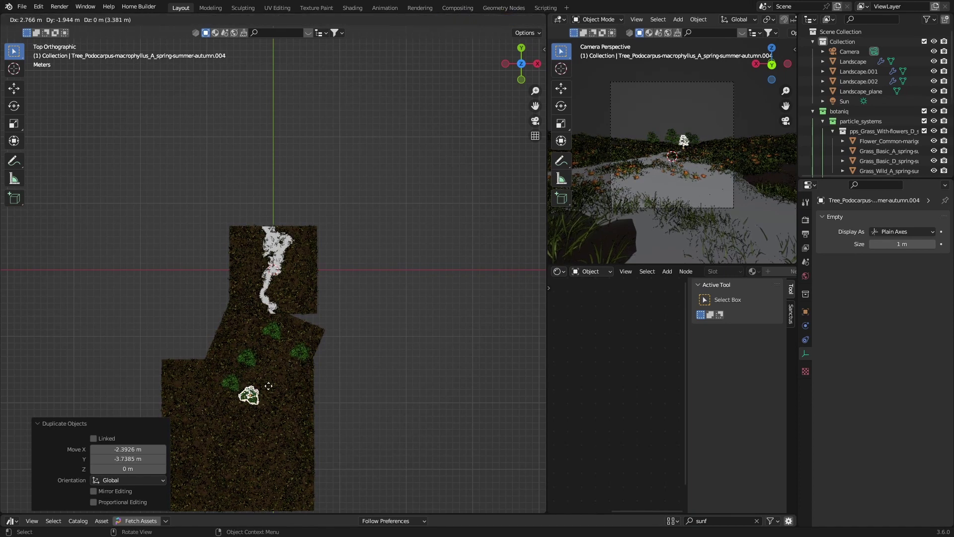
left_click(290, 382)
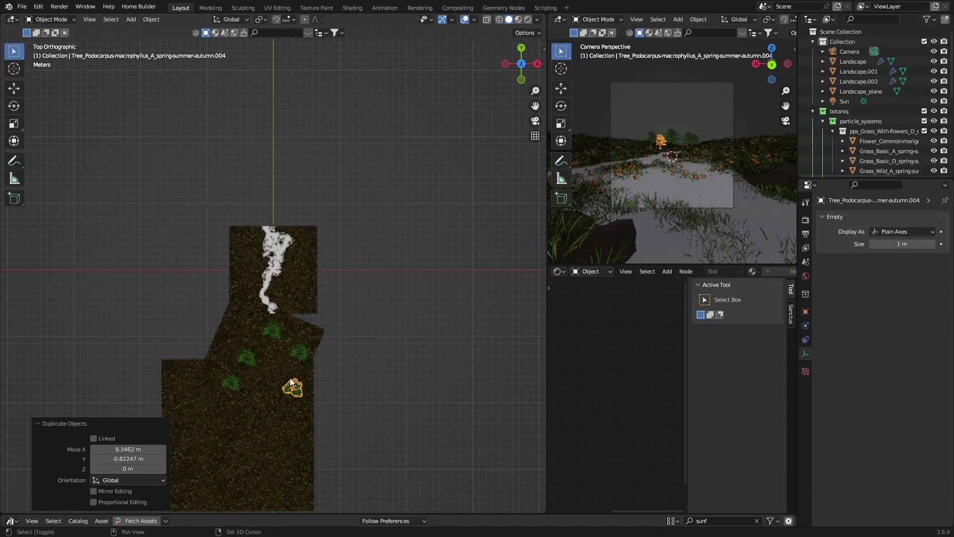
key("shift+d")
left_click(265, 384)
key("shift+d")
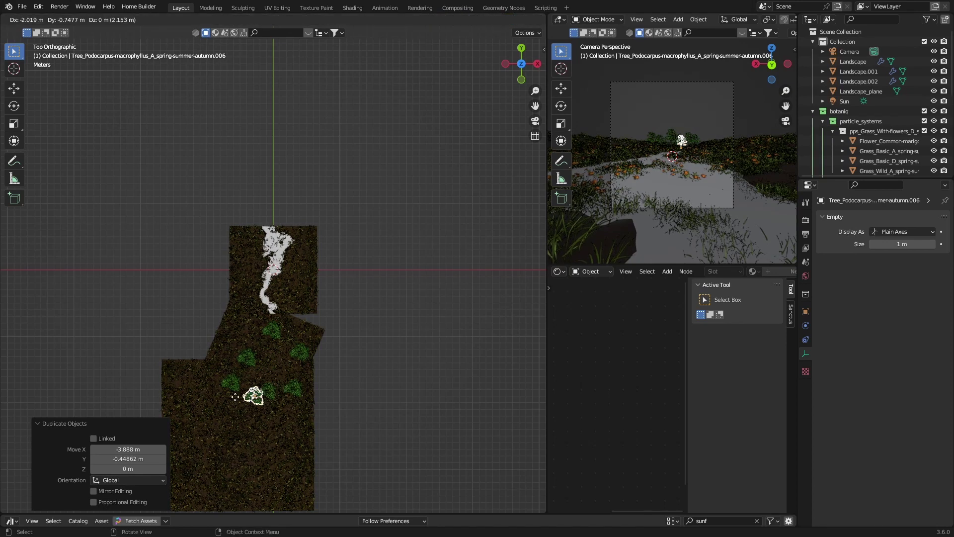
left_click(224, 399)
From the camera view, move the leftmost background tree up onto the left hill and scale it by about 1.73.
middle_click_drag(224, 399, 470, 158)
key("KP_0")
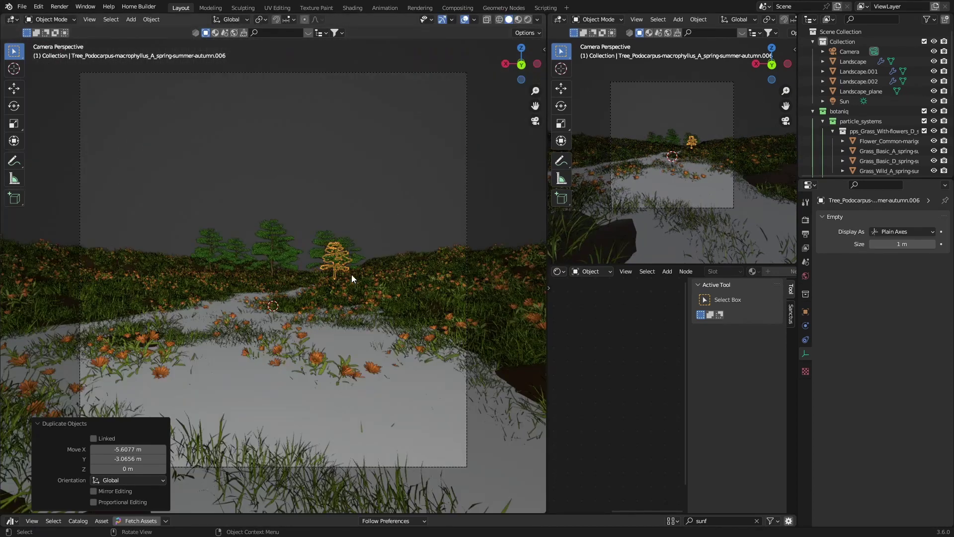
left_click(209, 251)
key("g")
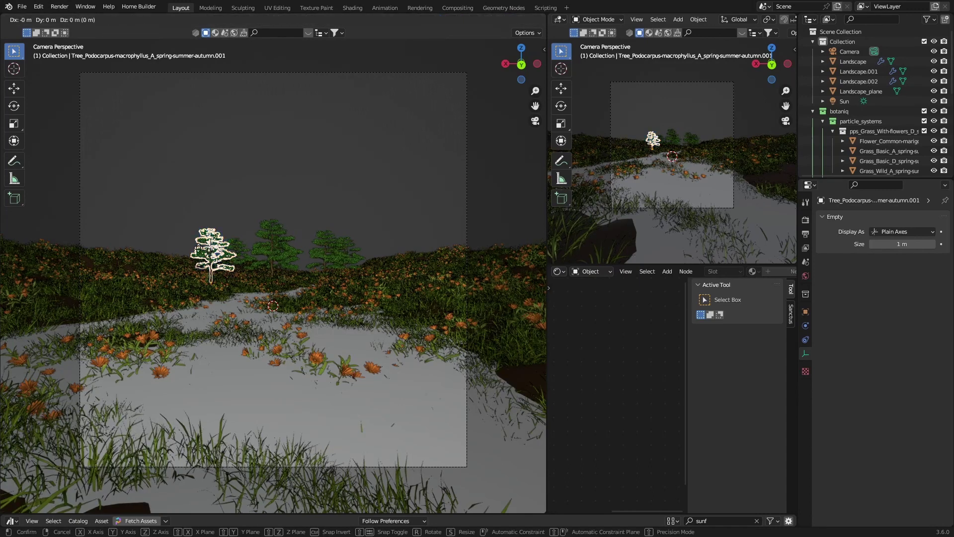
key("Return")
key("s")
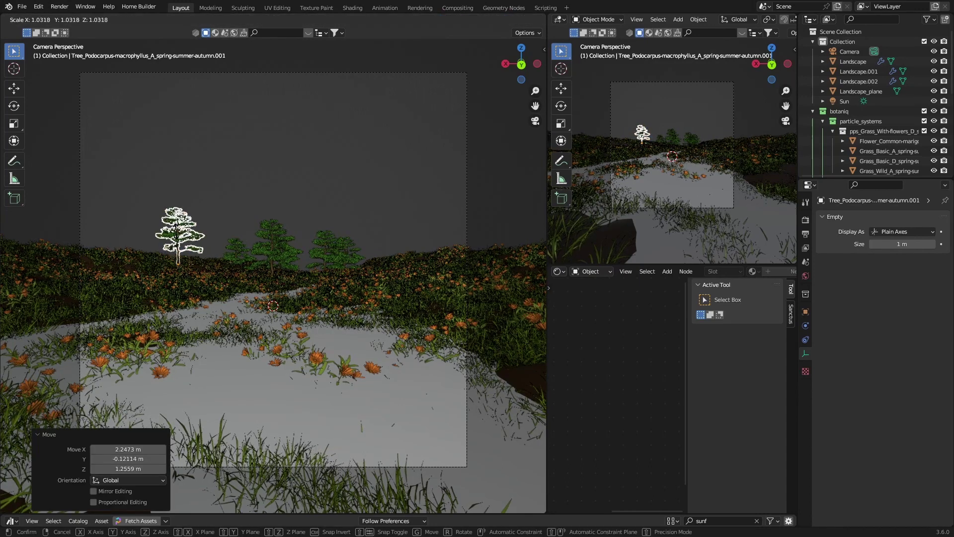
left_click(176, 213)
key("g")
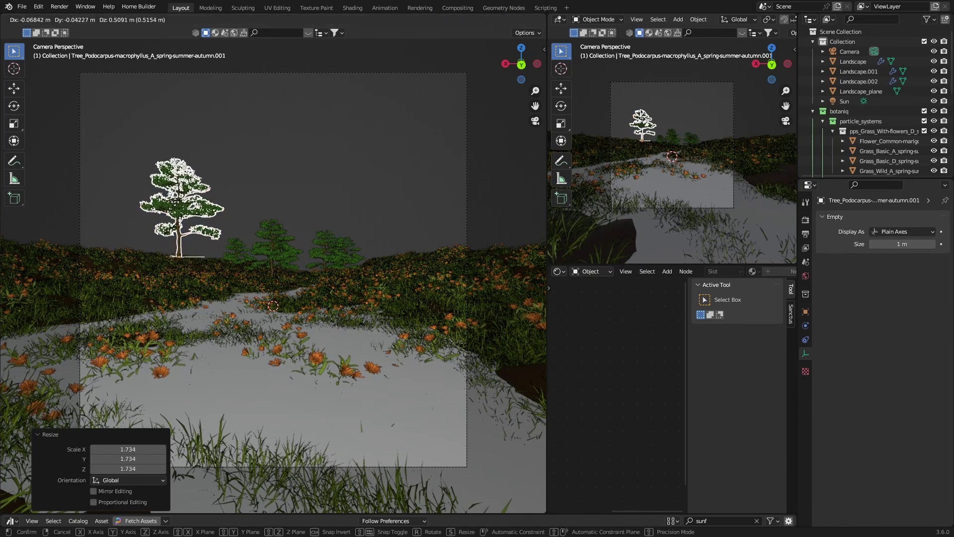
left_click(250, 217)
Scale the small tree just left of the river's end by about 3.42 and raise it about 0.66 m.
left_click(239, 259)
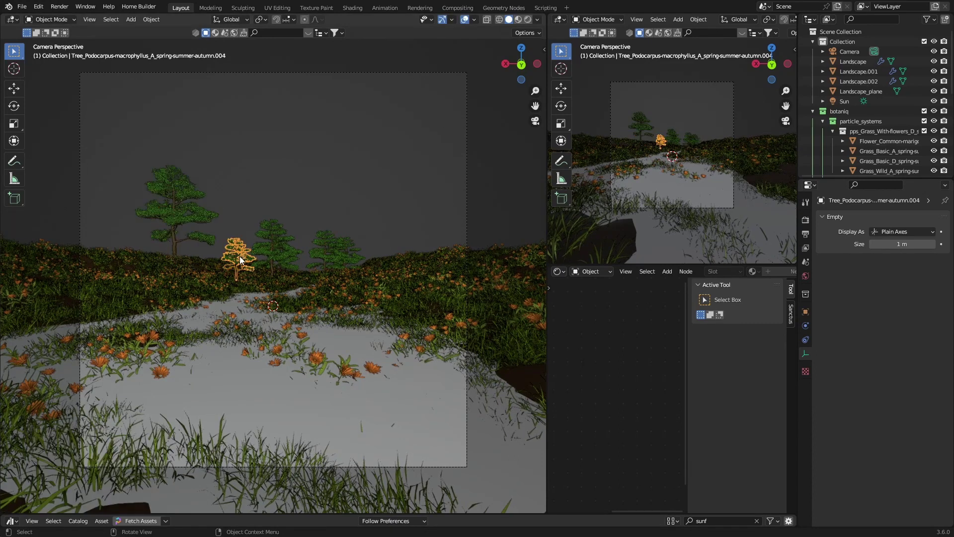
key("s")
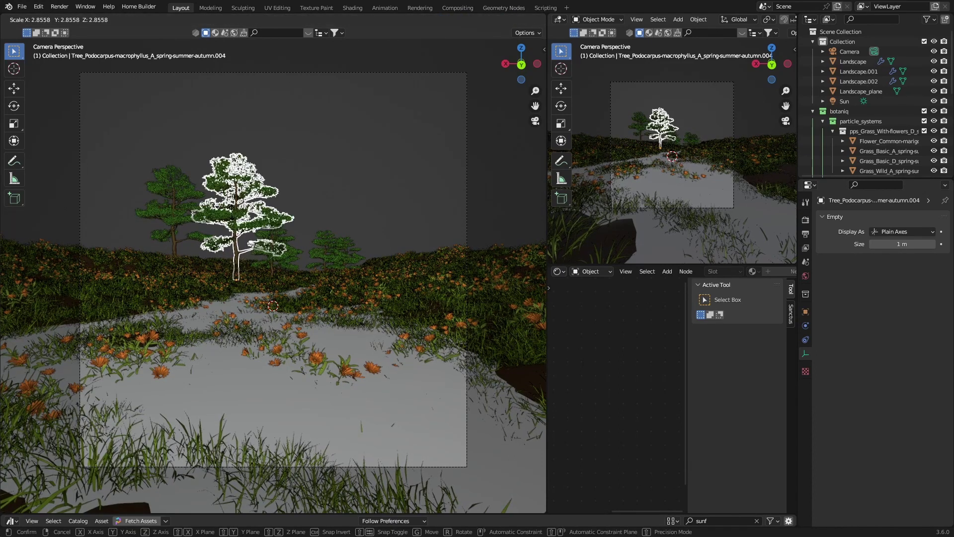
left_click(232, 203)
key("g")
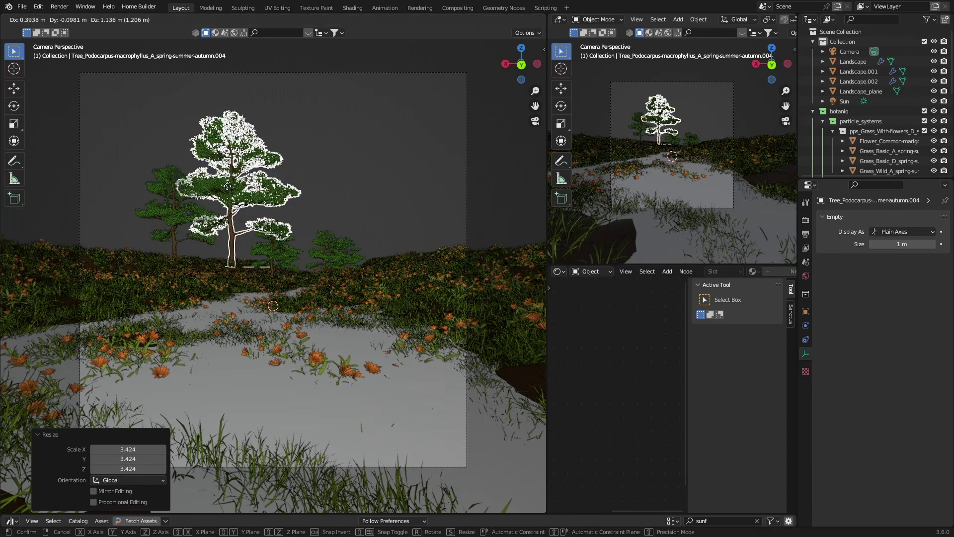
left_click(244, 194)
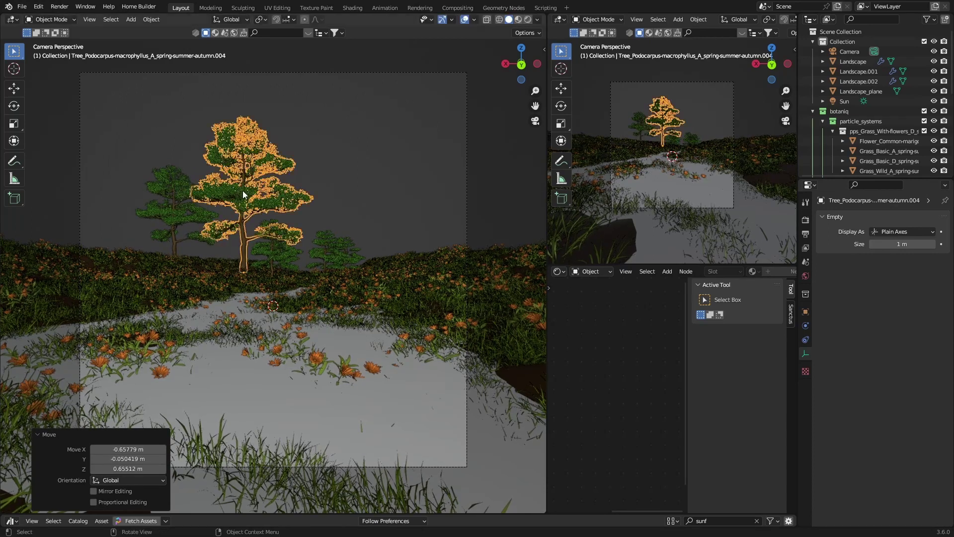
Move the small tree right of the river's end about -7.17 m in X and 1.63 m up onto the right hill, then enlarge it.
left_click(328, 247)
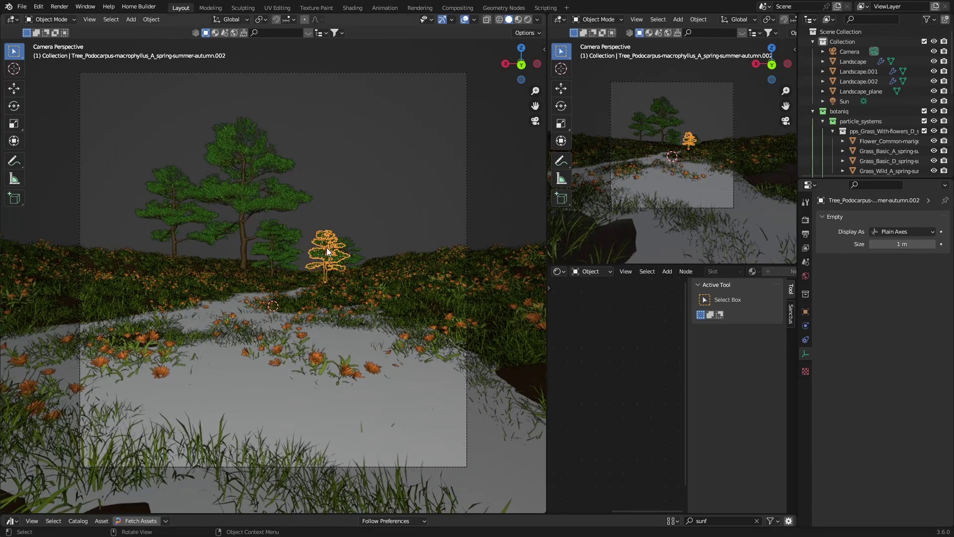
key("g")
left_click(444, 219)
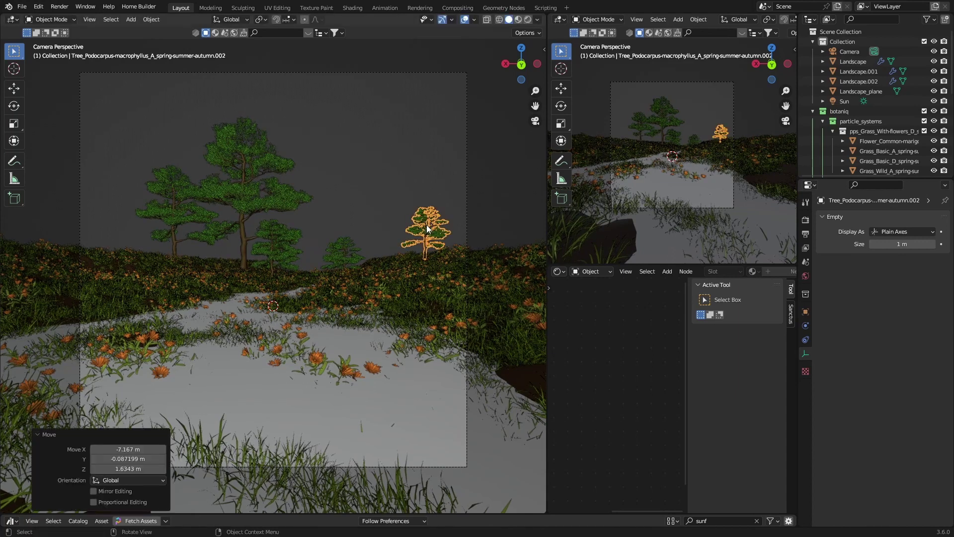
key("s")
left_click(430, 228)
key("alt+a")
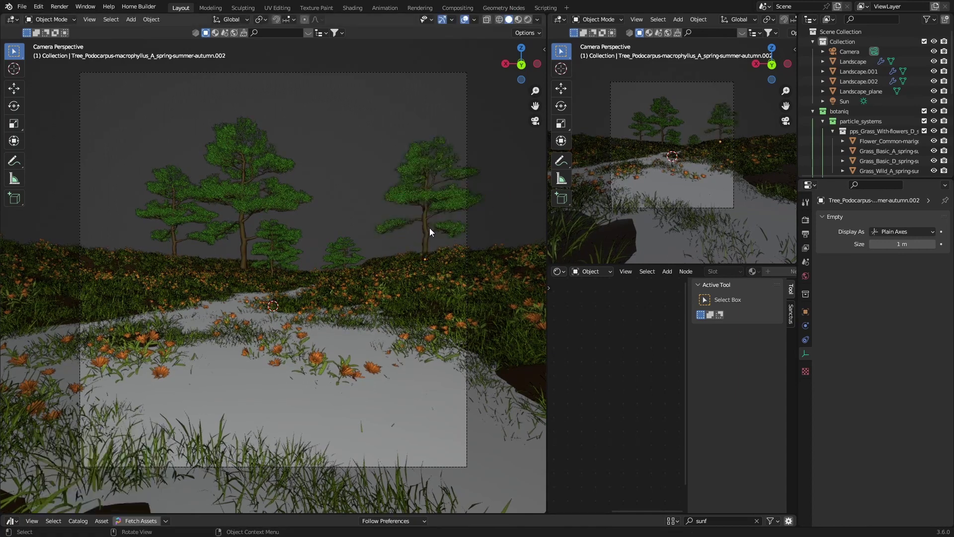
Scale up the two small background trees just right of the river's end to match the taller trees.
key("s")
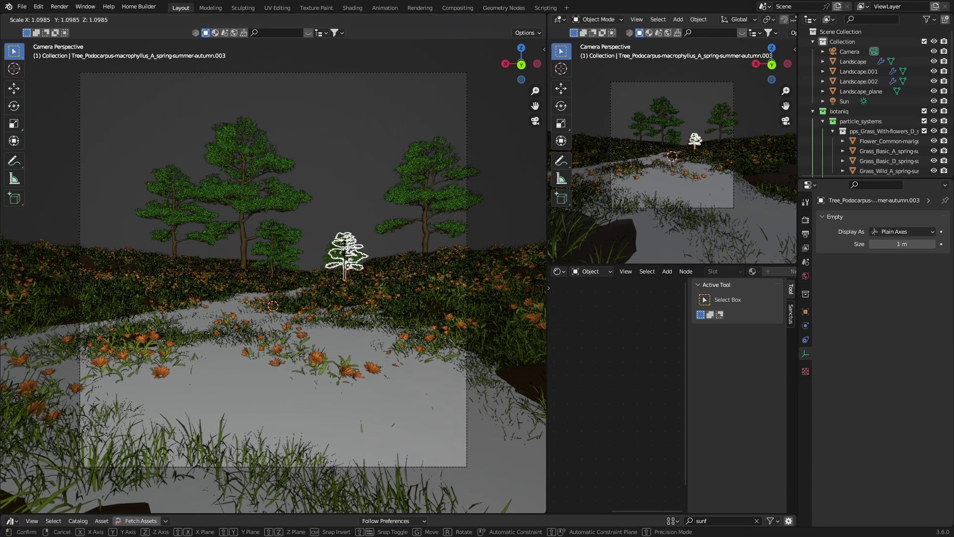
left_click(458, 198)
key("alt+a")
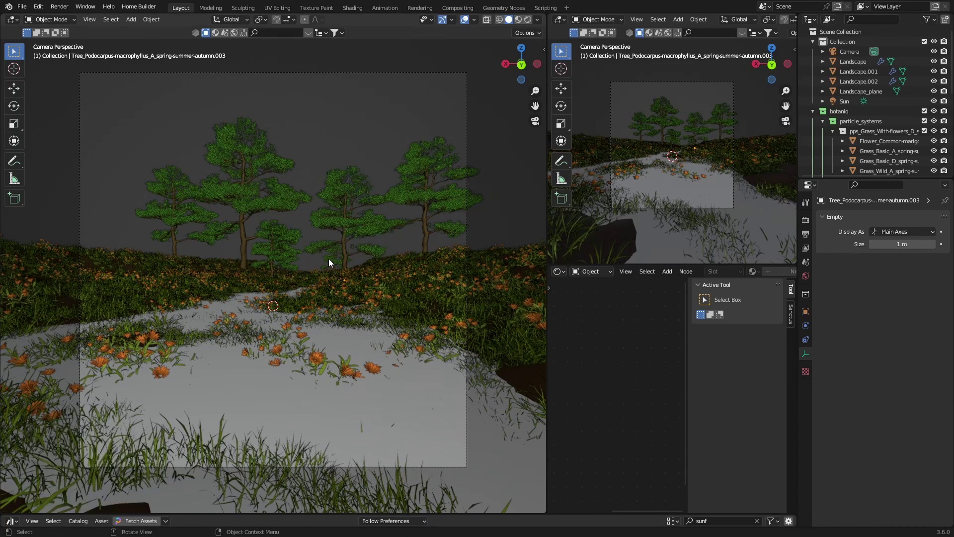
key("s")
left_click(309, 257)
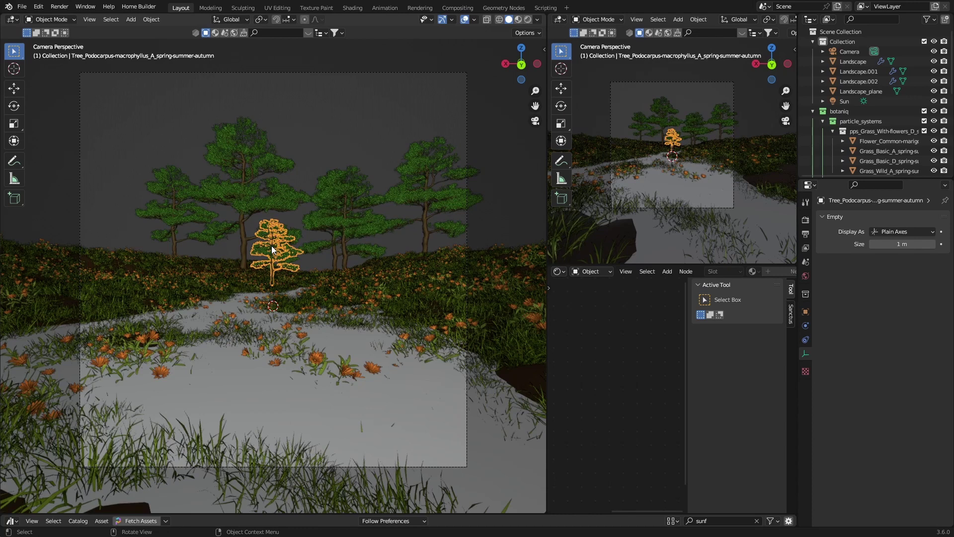
Scale up the central background tree at the river's end so it rises between its neighbours.
key("shift+d")
left_click(467, 197)
key("shift+d")
left_click(490, 209)
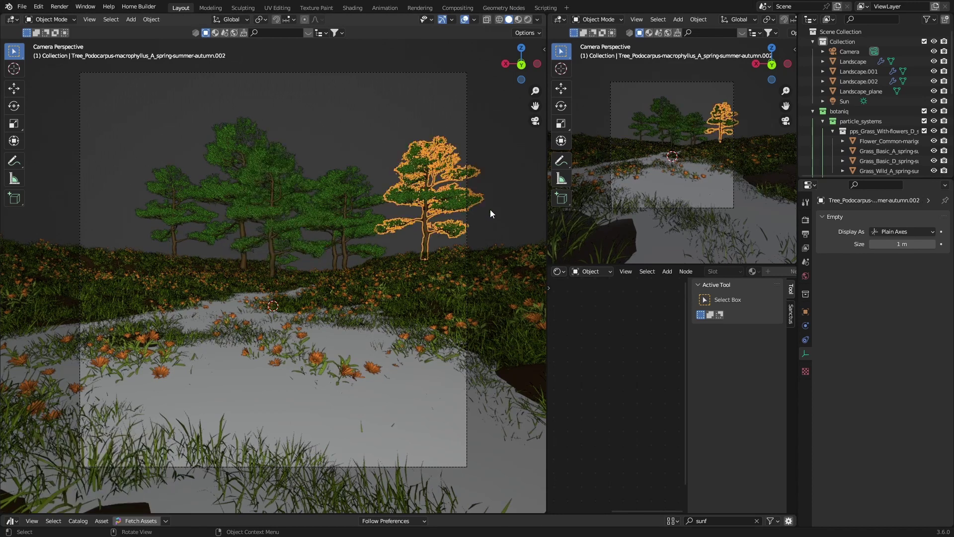
left_click(490, 174)
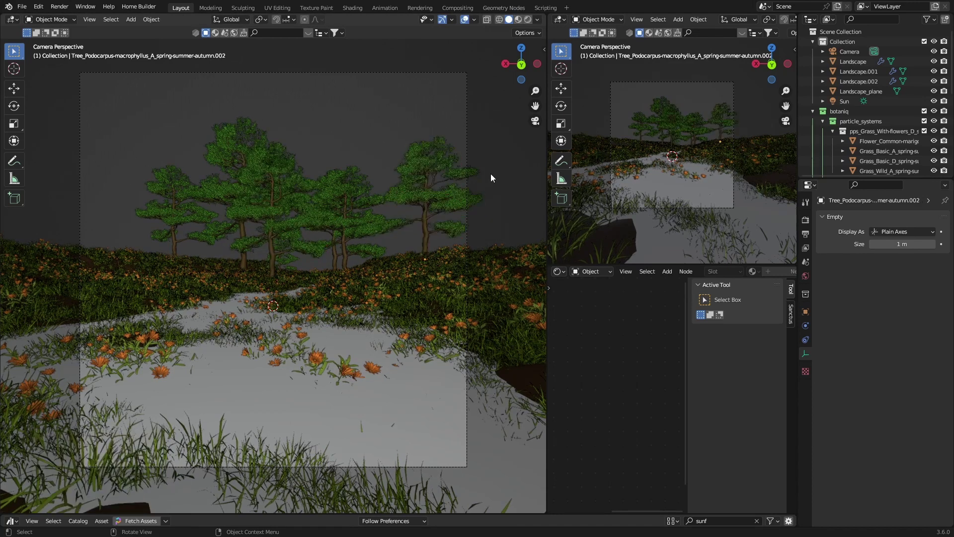
Spread the left trees outward, moving the leftmost about 2.59 m and the tallest about 3.51 m along X.
left_click(166, 236)
key("g")
left_click(140, 231)
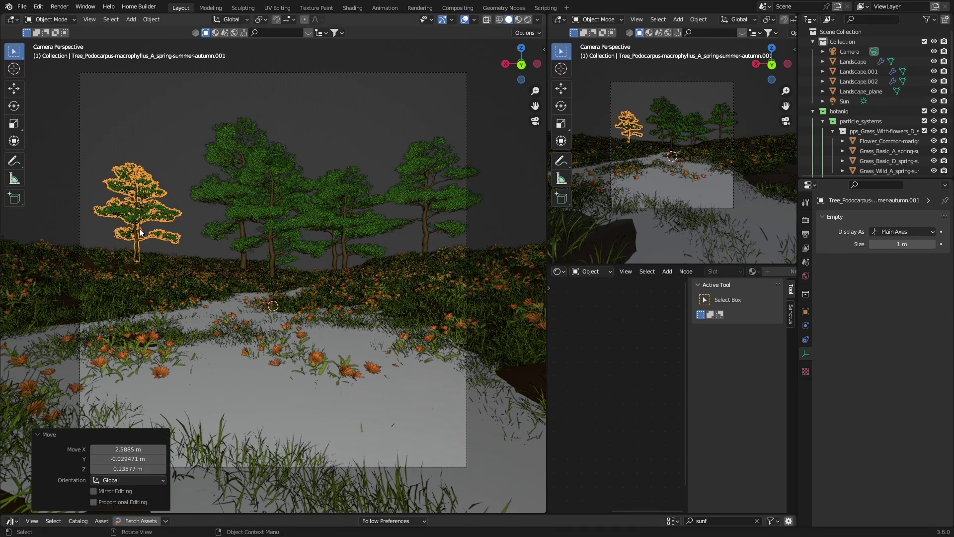
left_click(210, 199)
key("g")
left_click(207, 193)
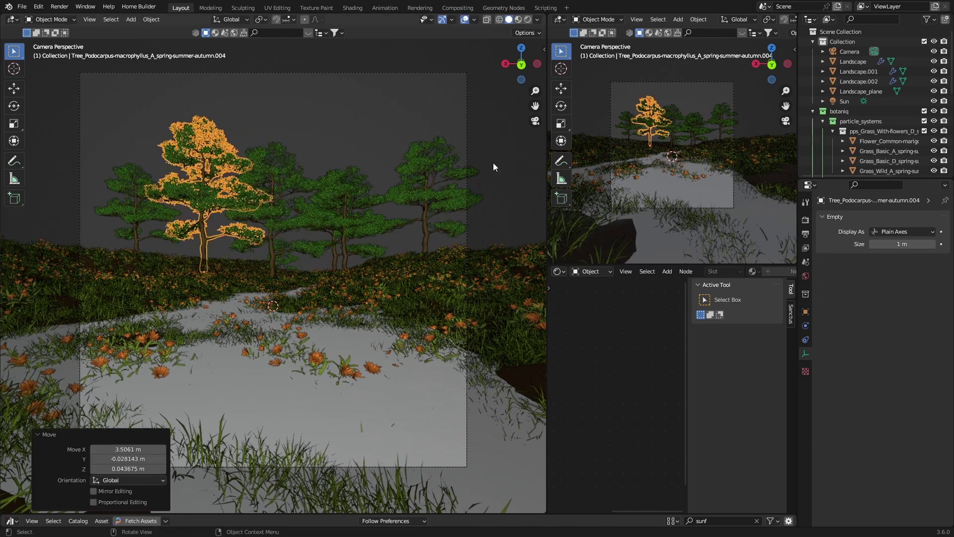
key("Delete")
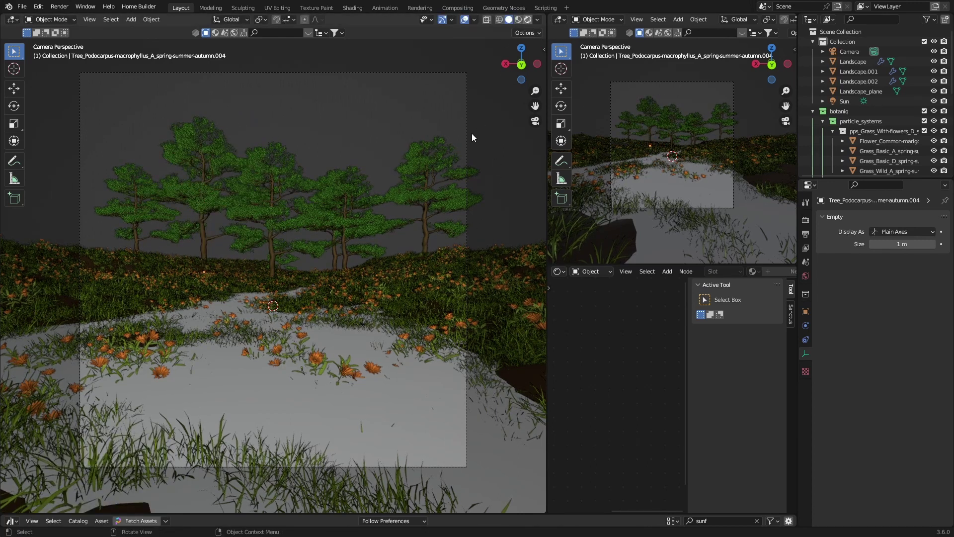
In rendered shading, align the camera to a view over the rocky right bank and set its Shift X to 0.130.
key("z")
middle_click_drag(285, 276, 269, 277)
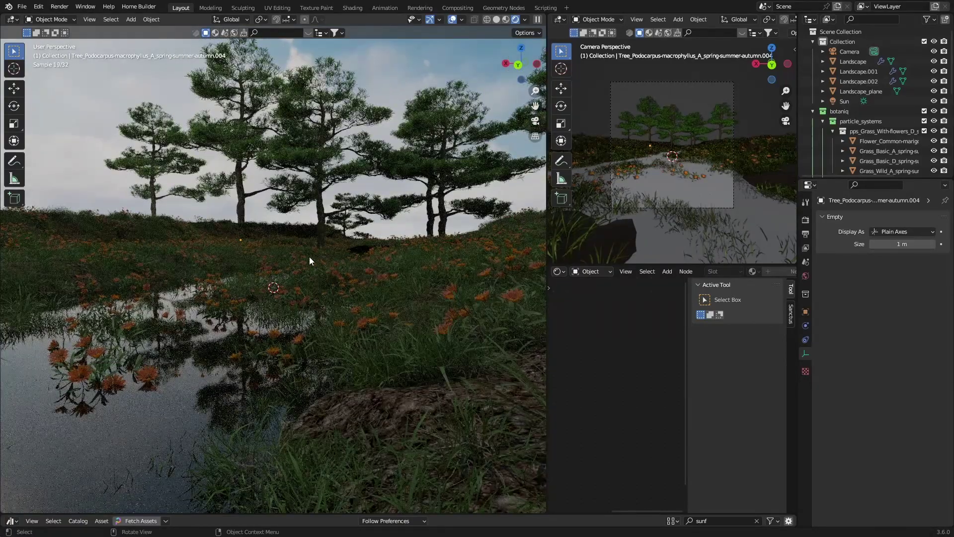
left_click(850, 51)
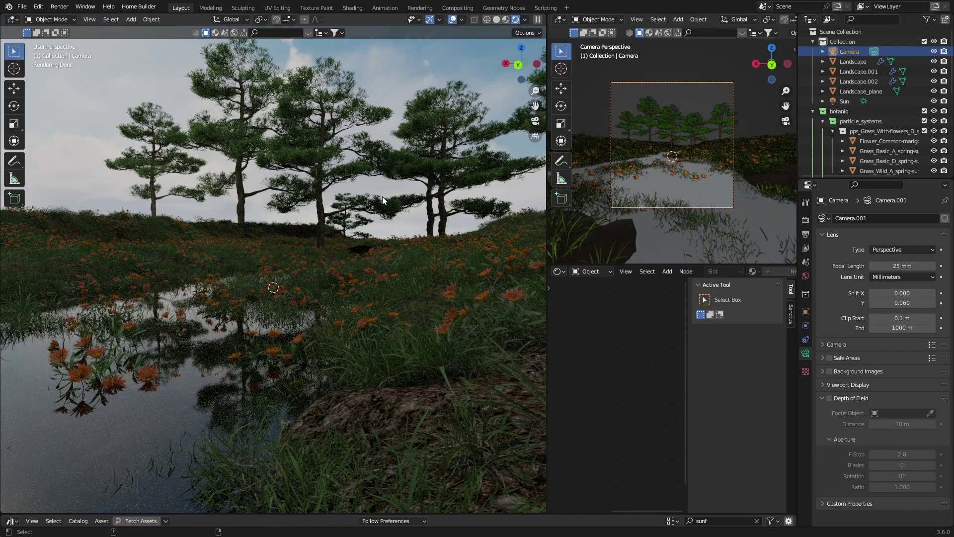
key("KP_0")
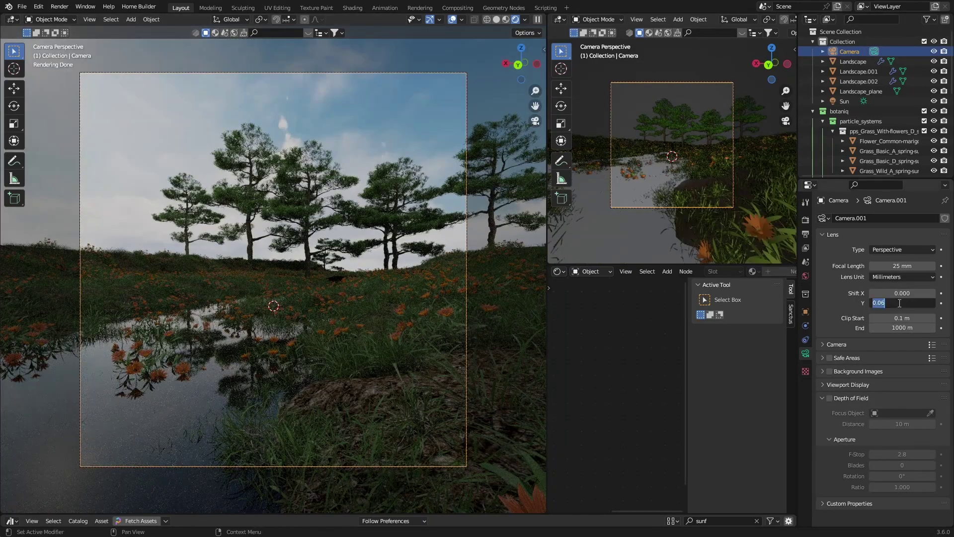
left_click_drag(887, 292, 907, 293)
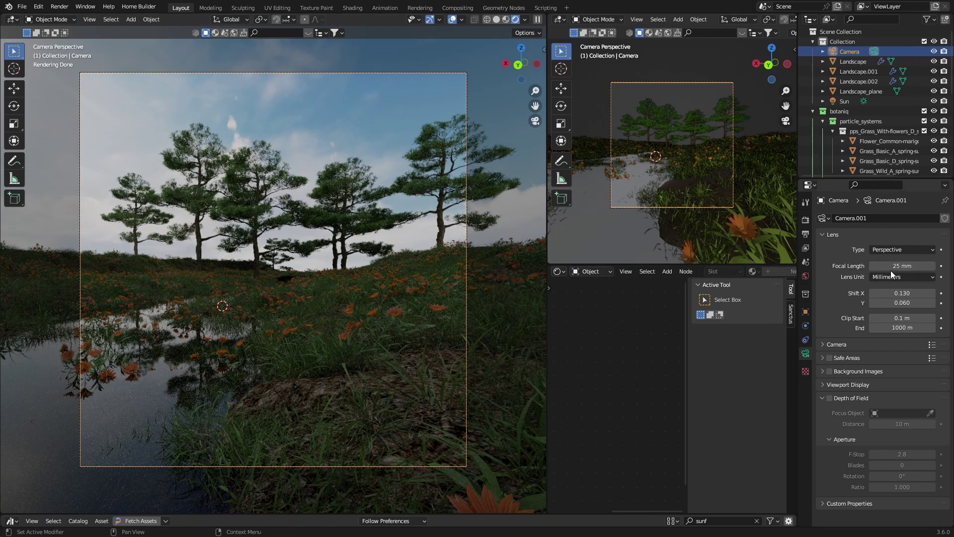
Enable the camera's depth of field, focus it on a background tree and set the F-Stop to 4.5.
left_click(828, 398)
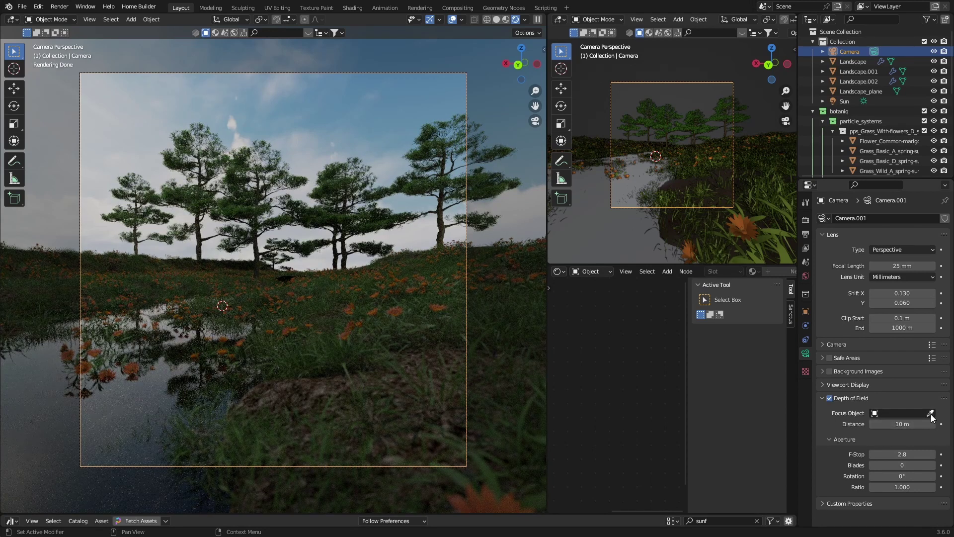
left_click(930, 413)
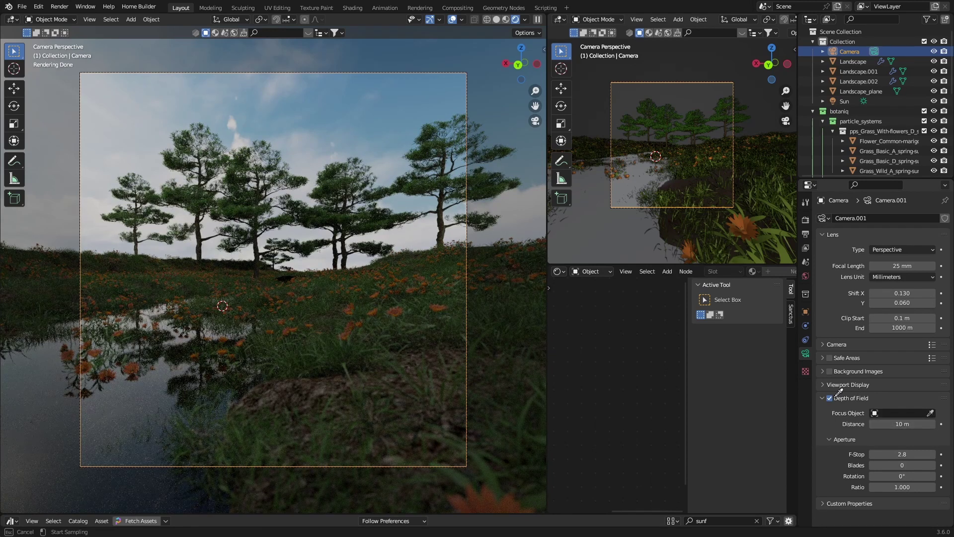
left_click(334, 235)
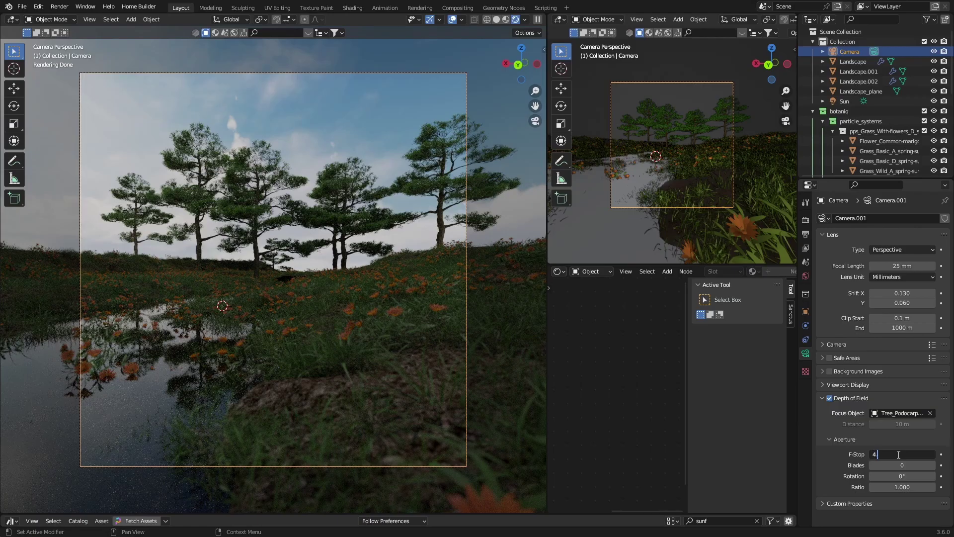
key("Return")
Enlarge the remaining small background tree and align the camera to a low view over the river with close foreground flowers.
left_click(208, 276)
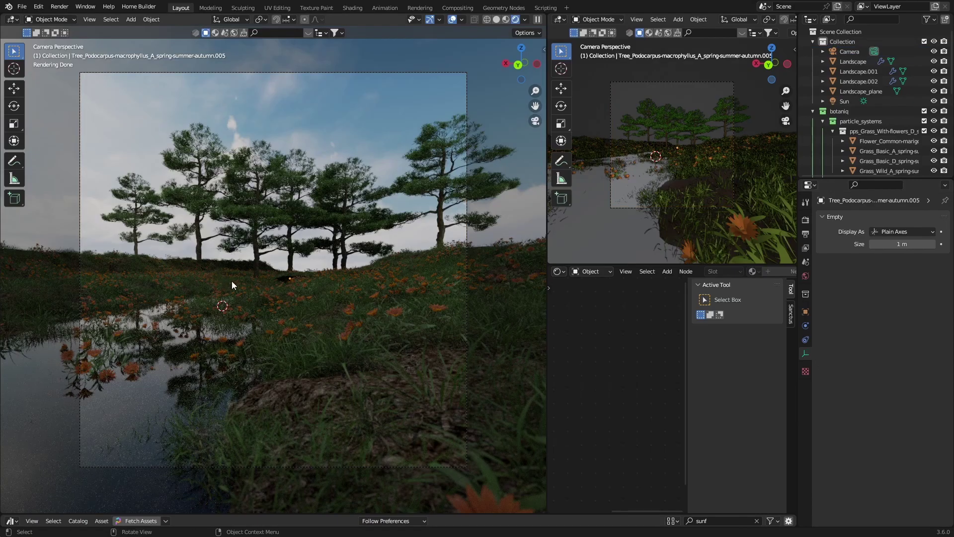
middle_click_drag(232, 281, 237, 276)
scroll(237, 276, "up", 2)
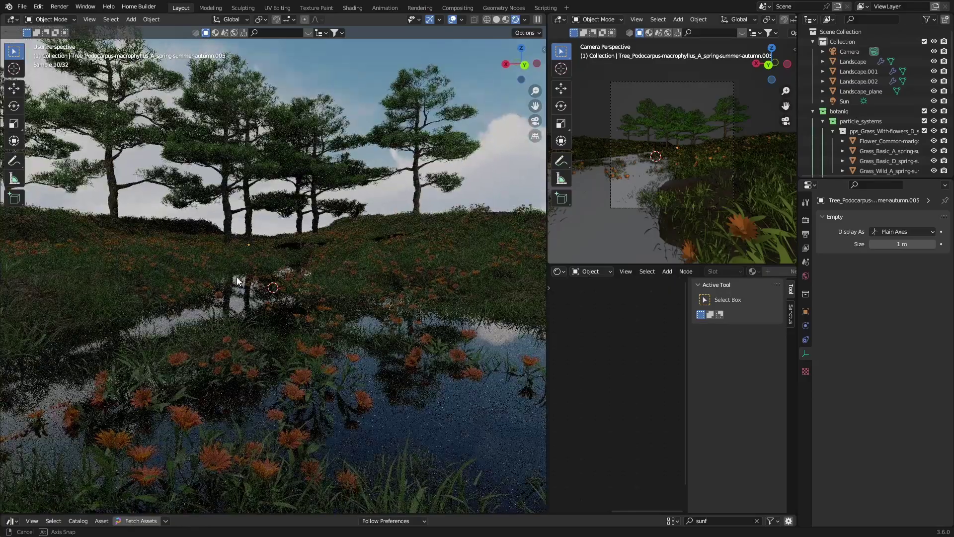
scroll(237, 276, "up", 1)
scroll(236, 276, "up", 2)
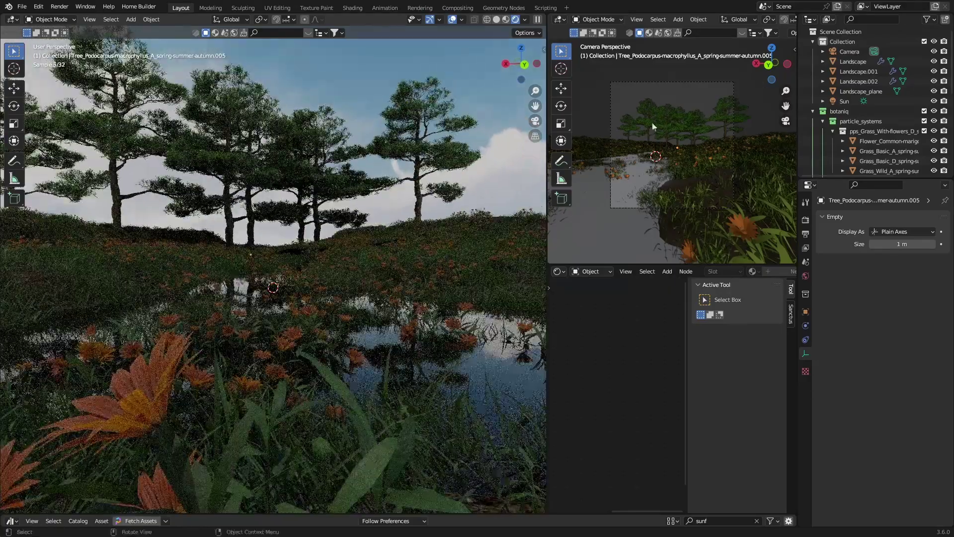
left_click(850, 52)
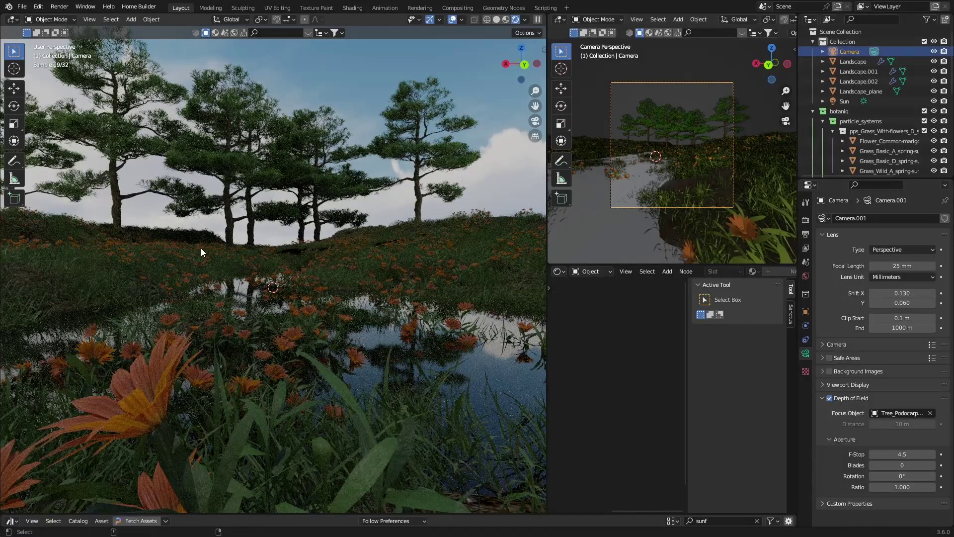
key("KP_0")
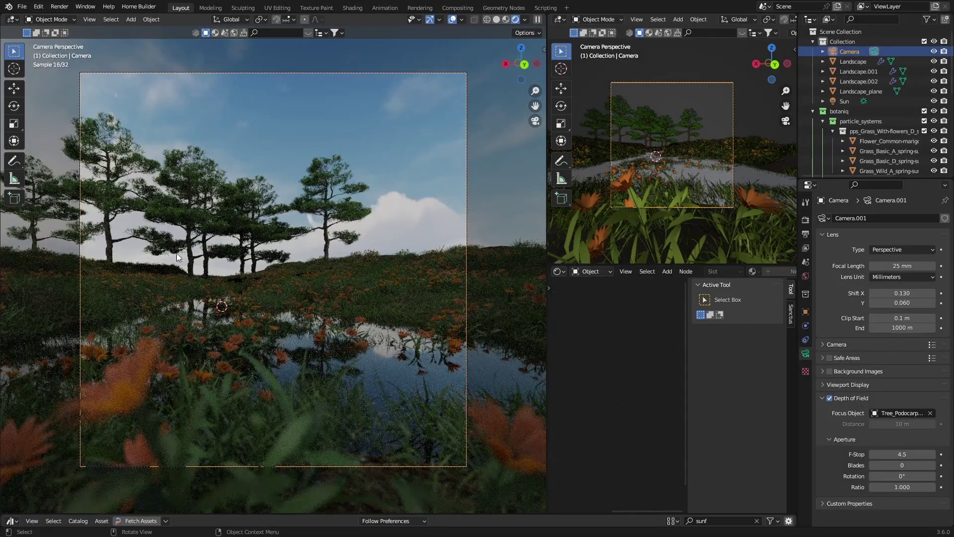
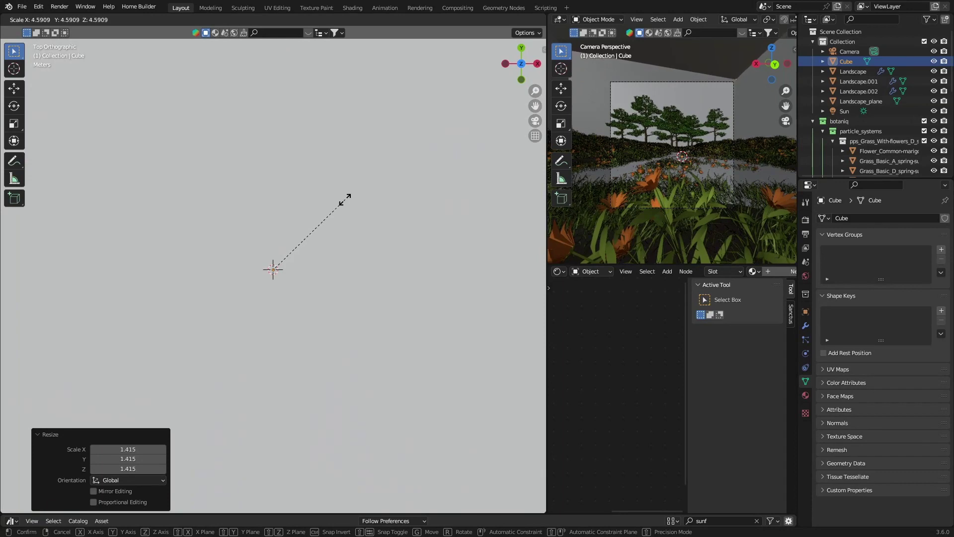
Scale the cube by about 4.59 to enclose the landscape, and check its coverage in camera and top views.
left_click(352, 194)
left_click(534, 120)
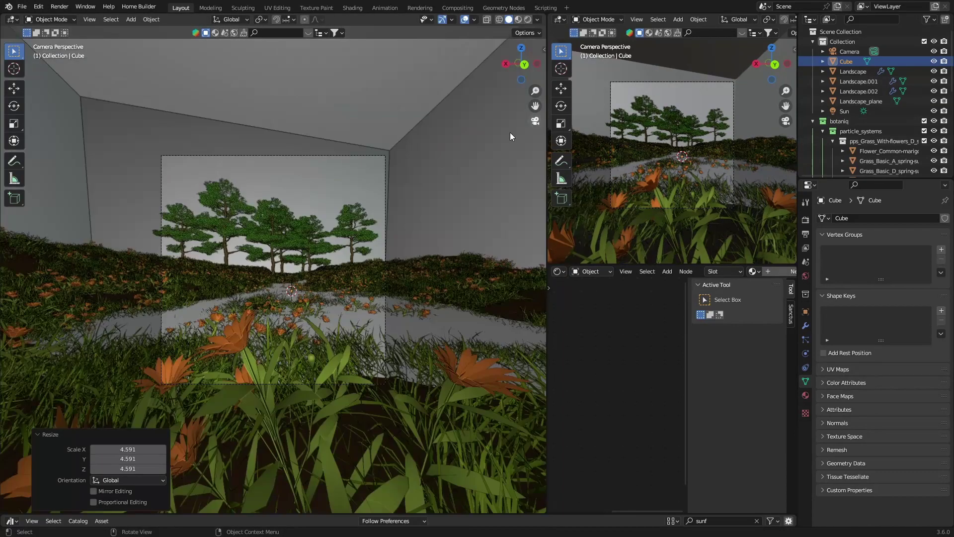
scroll(309, 217, "down", 3)
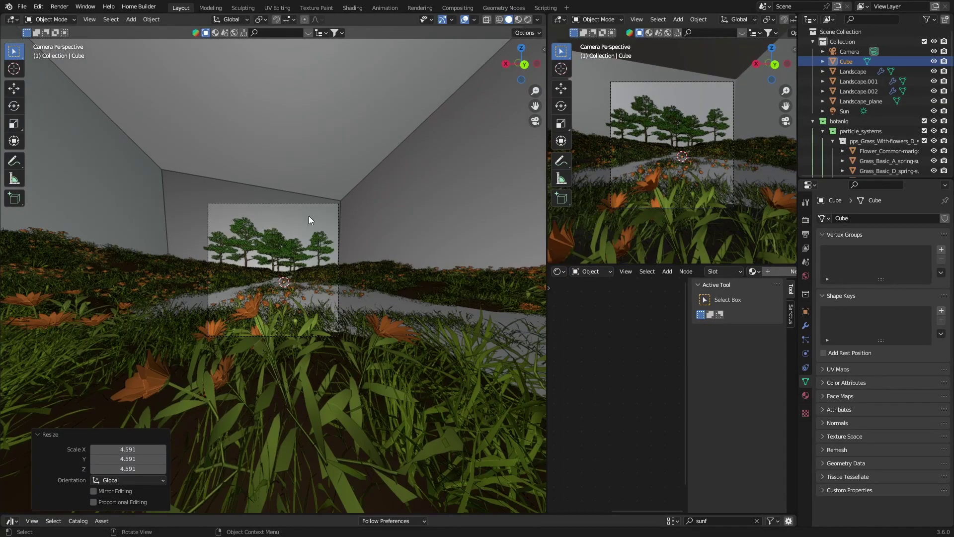
left_click(521, 49)
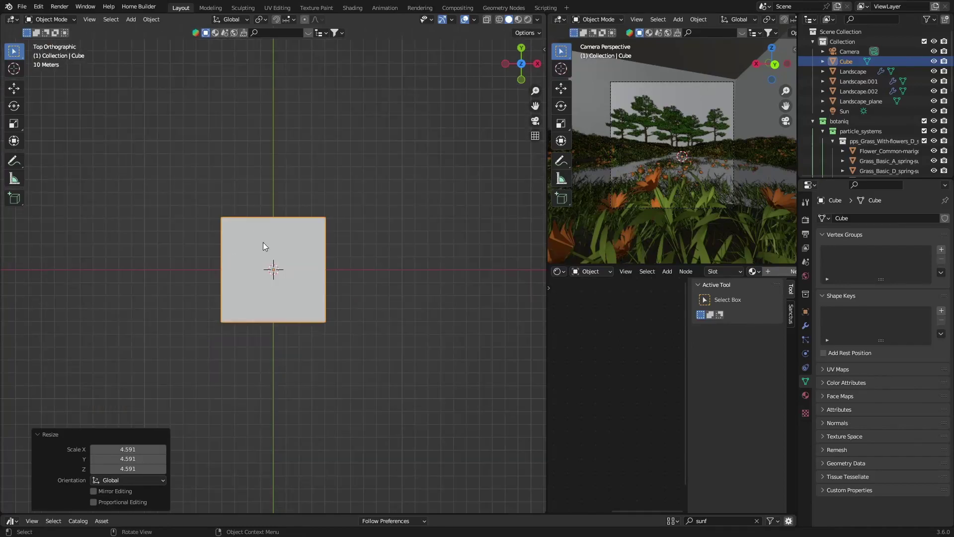
Create a new material for the cube in the Shading workspace and delete its Principled BSDF node.
left_click(351, 8)
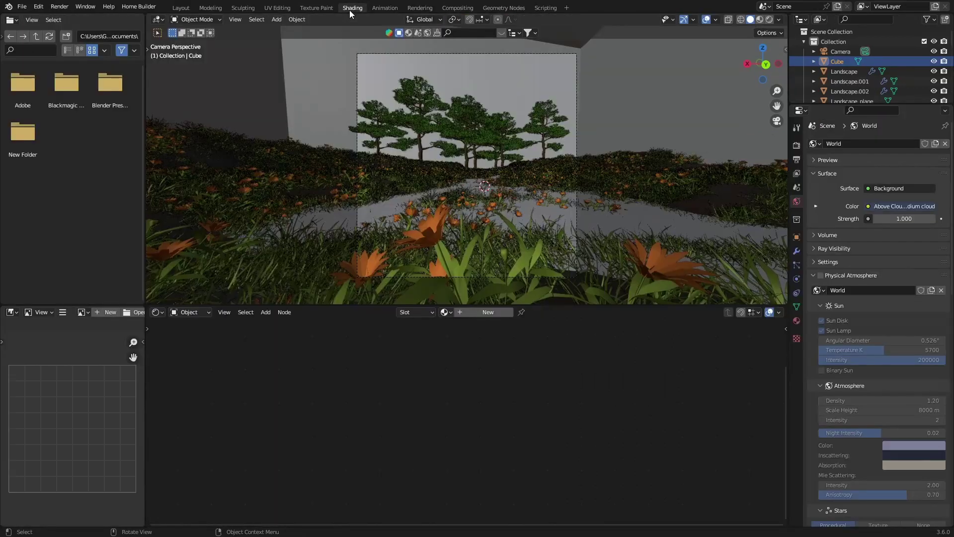
left_click(483, 313)
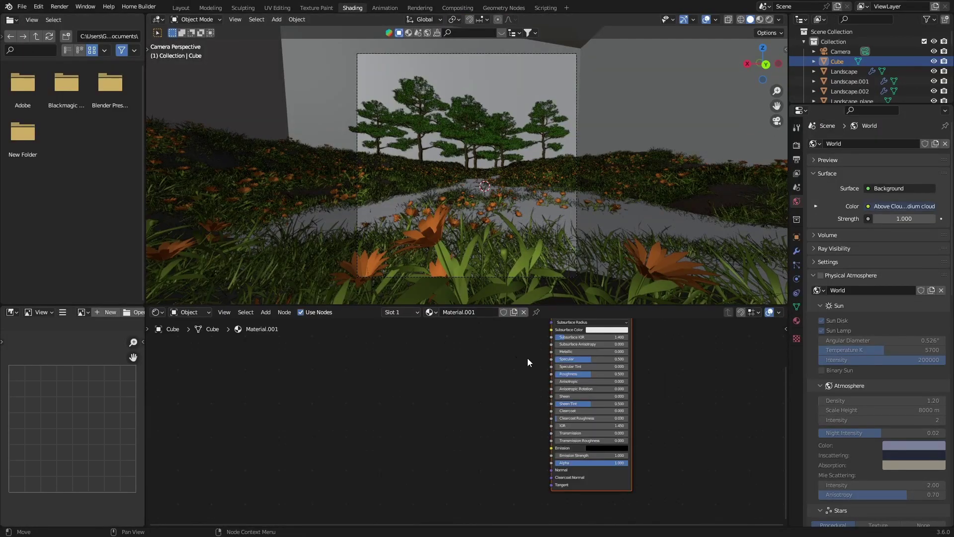
left_click(461, 368)
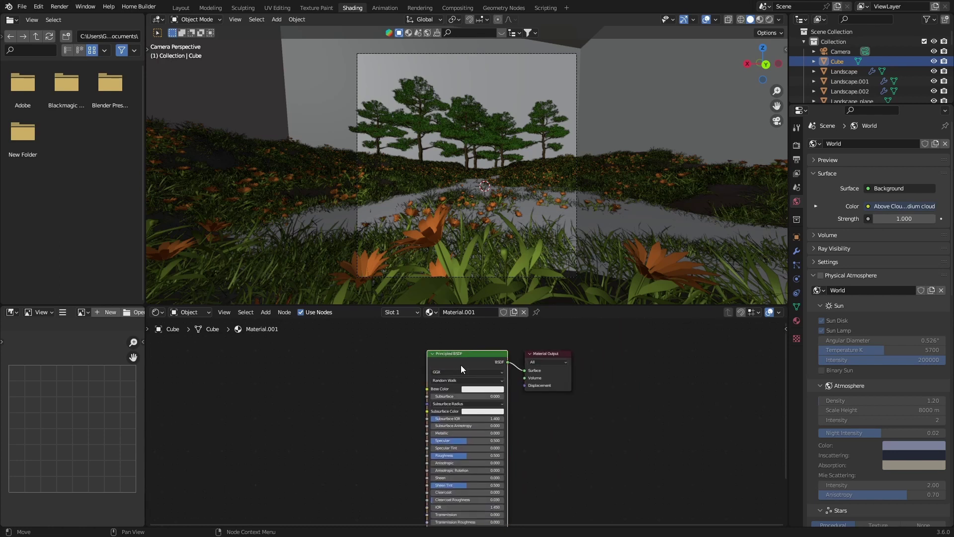
key("x")
Add a Principled Volume node and connect its Volume output to the Material Output's Volume input.
key("shift+a")
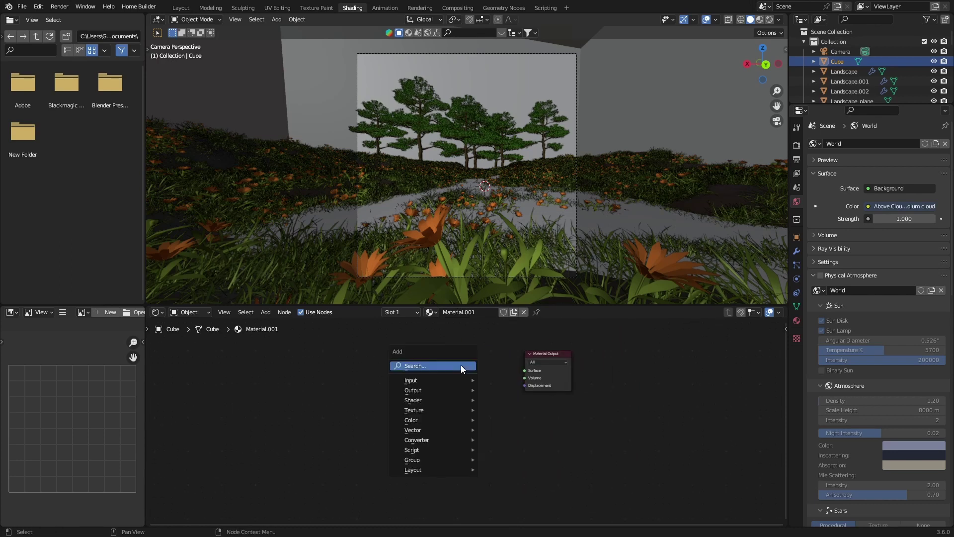
left_click(460, 365)
type("vol")
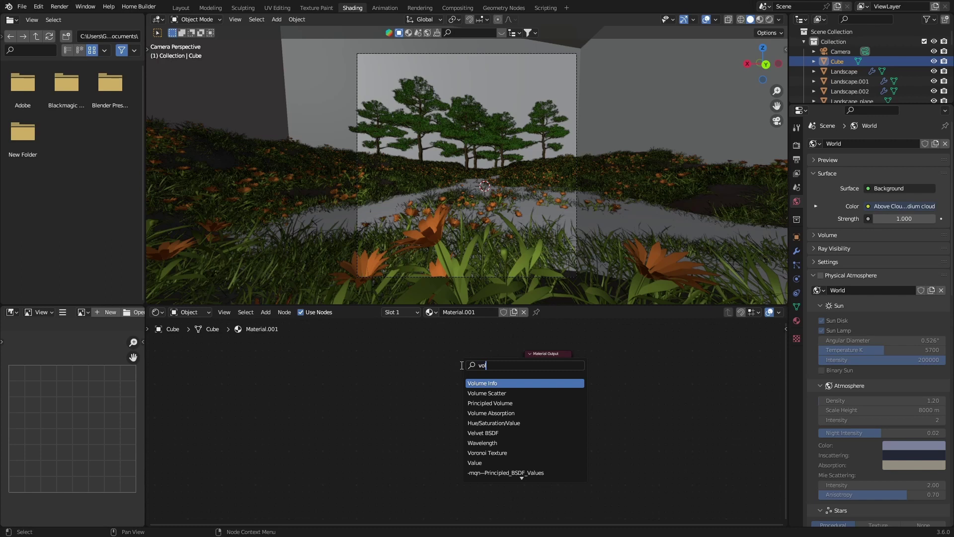
key("Down")
key("Down")
key("Return")
left_click(439, 360)
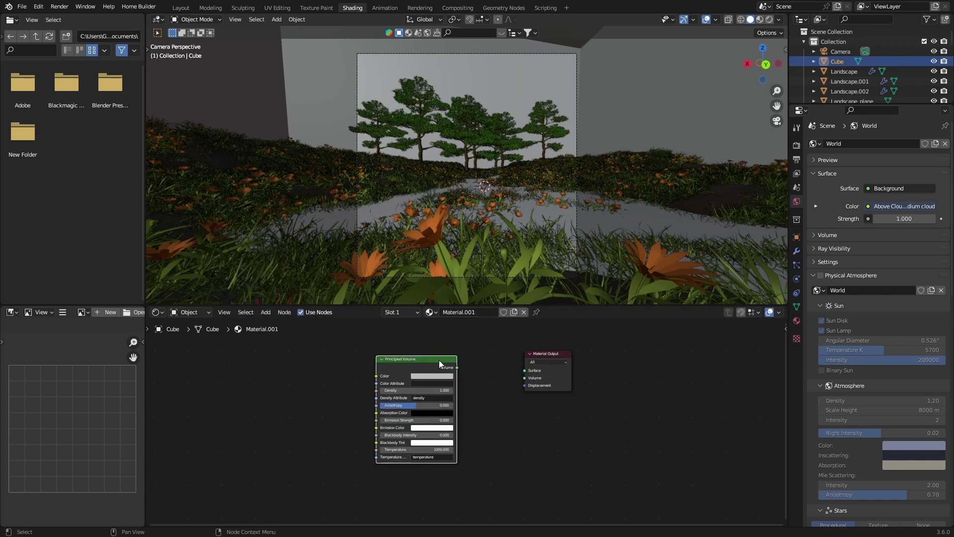
left_click_drag(458, 368, 523, 375)
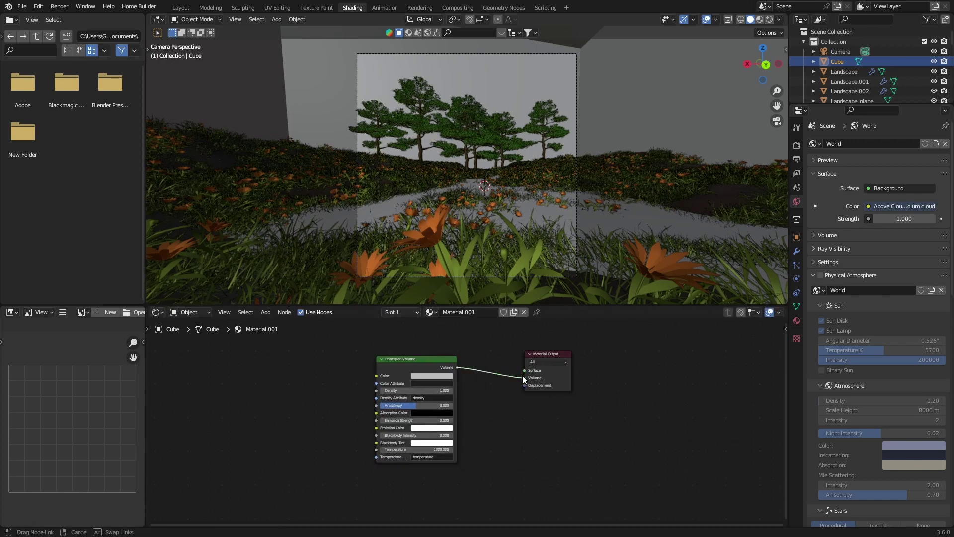
Set the Principled Volume node's density to 0.1.
left_click(411, 391)
type("0")
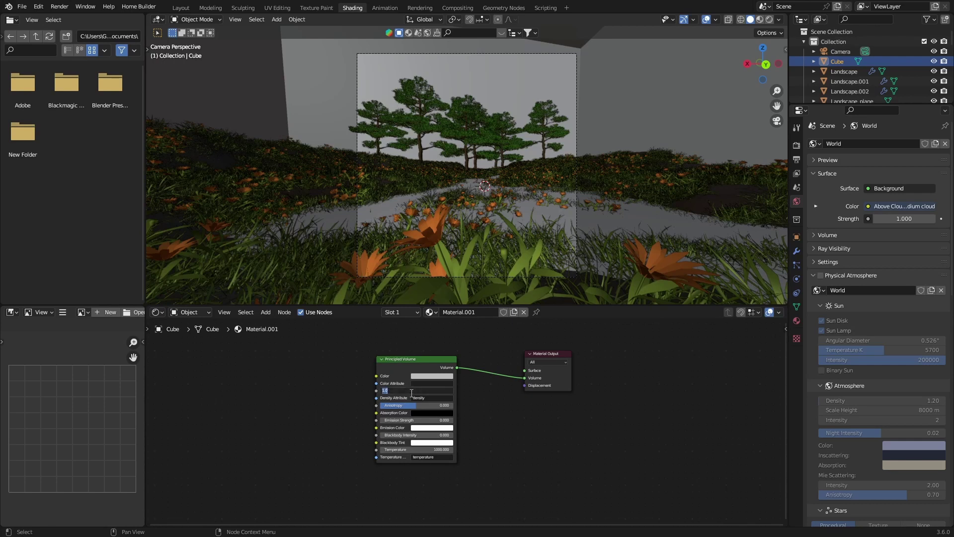
type(".1")
key("Return")
Show the scene through the camera with rendered shading in the main viewport of the Layout workspace to preview the fog.
left_click(185, 11)
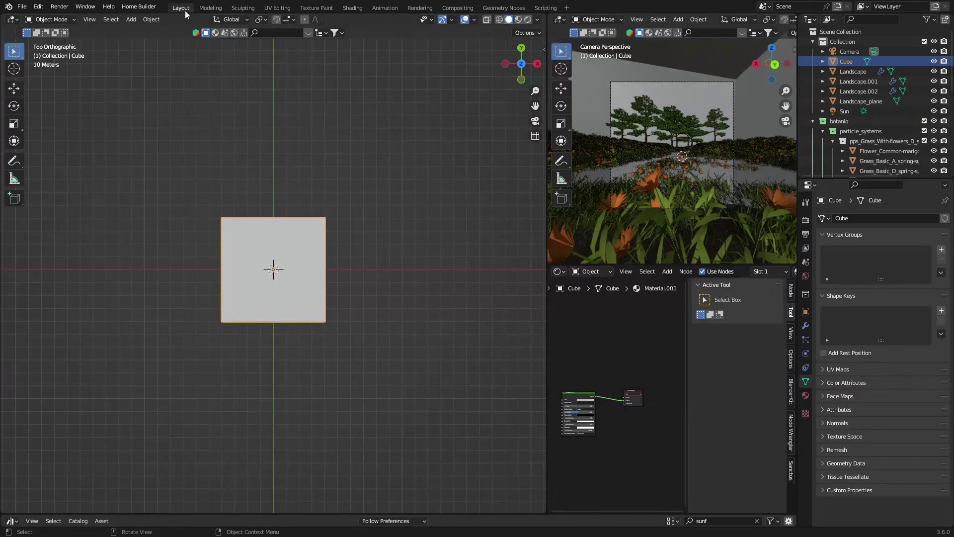
left_click(535, 121)
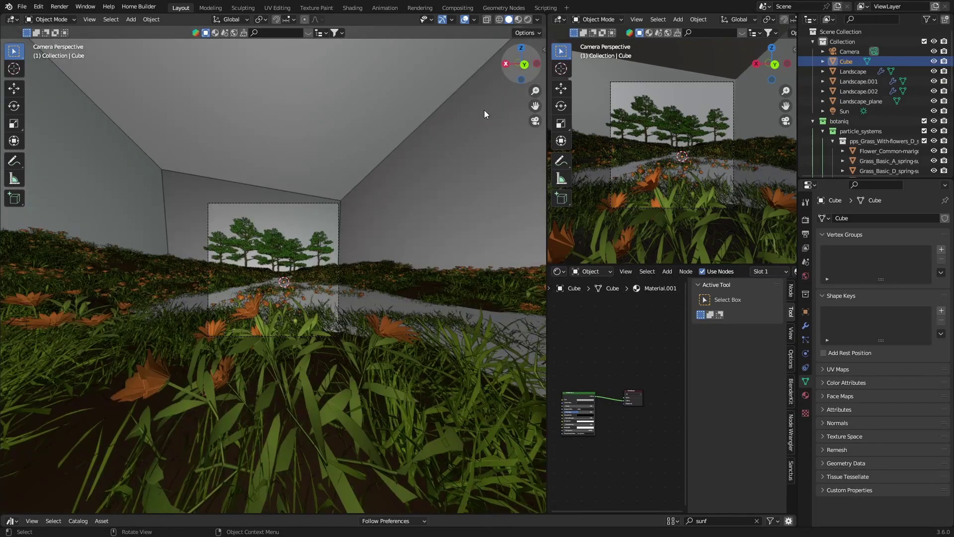
scroll(429, 169, "up", 5)
left_click(528, 19)
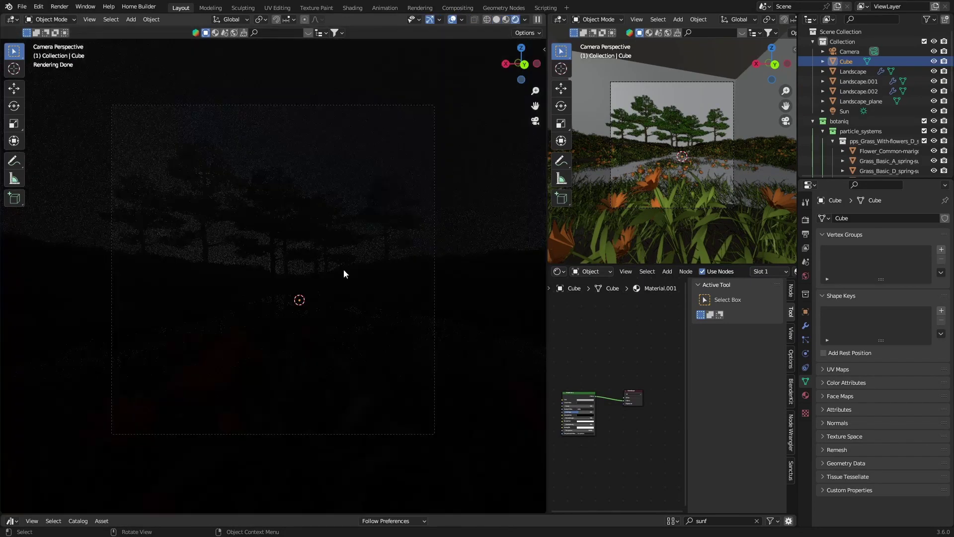
scroll(562, 406, "up", 2)
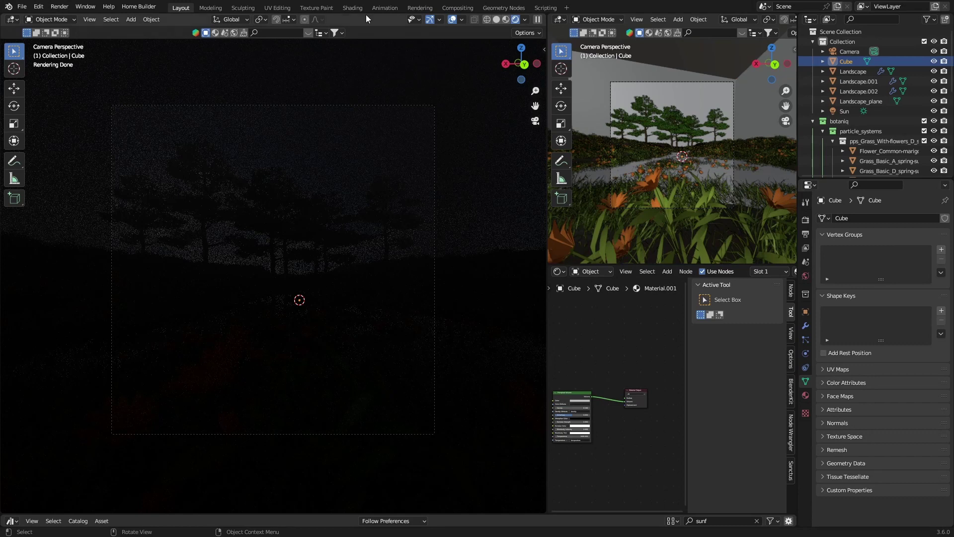
Turn on rendered shading in the Shading workspace viewport and set the Principled Volume density to 0.01.
left_click(364, 10)
left_click(769, 19)
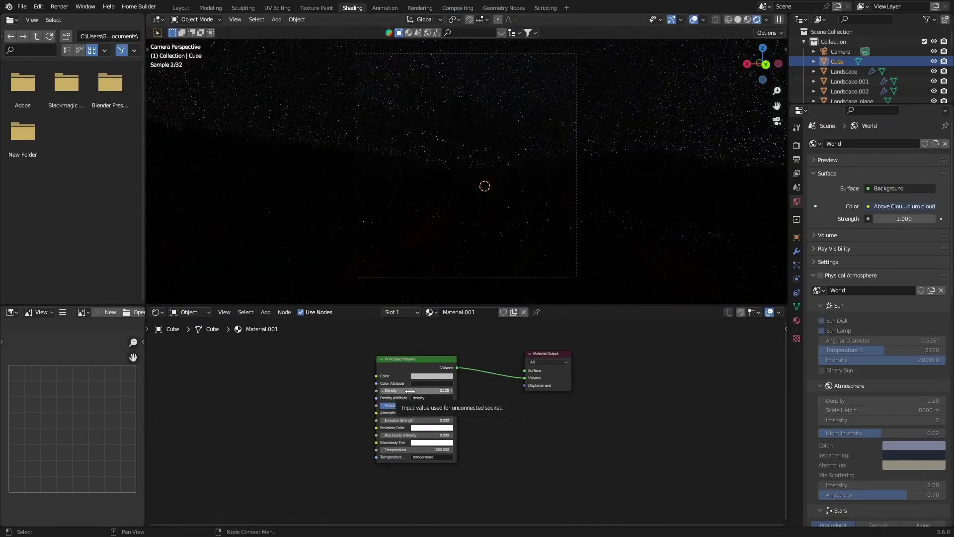
left_click(410, 391)
key("BackSpace")
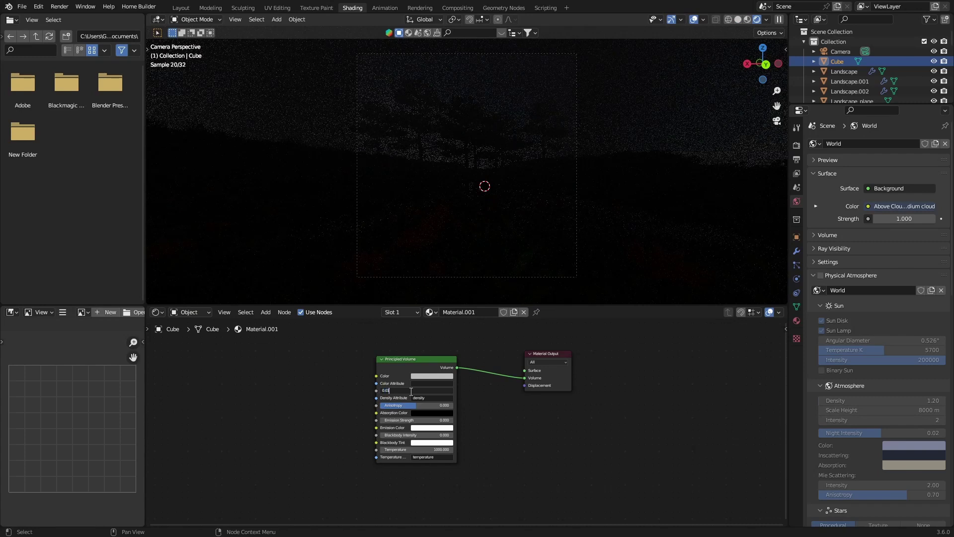
type("0.01")
key("Return")
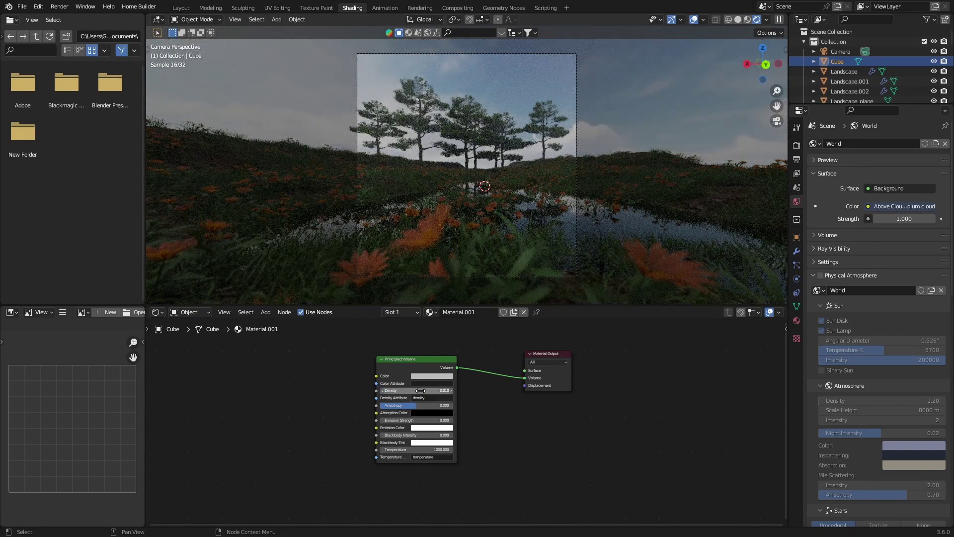
Try a Principled Volume density of 0.05 for thicker fog.
left_click(420, 390)
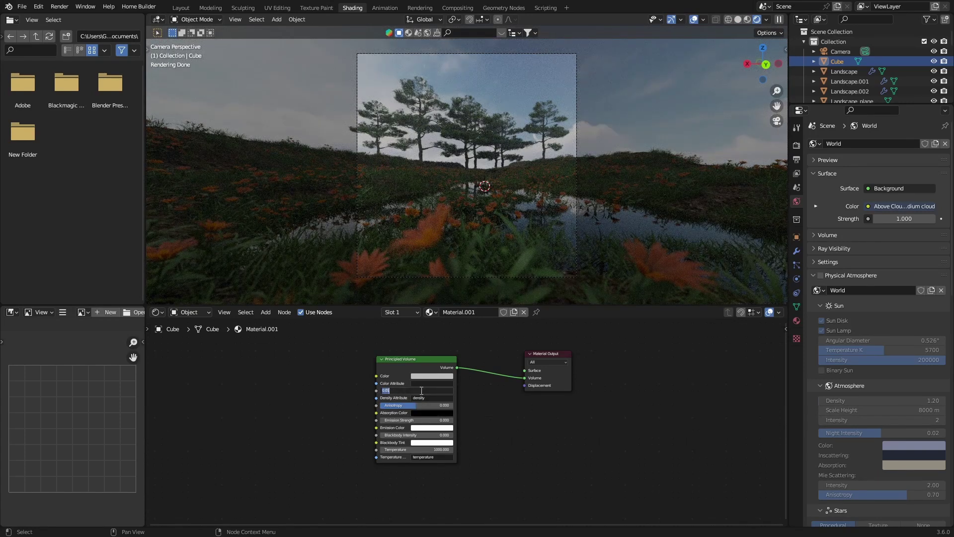
key("BackSpace")
type("0.05")
key("Return")
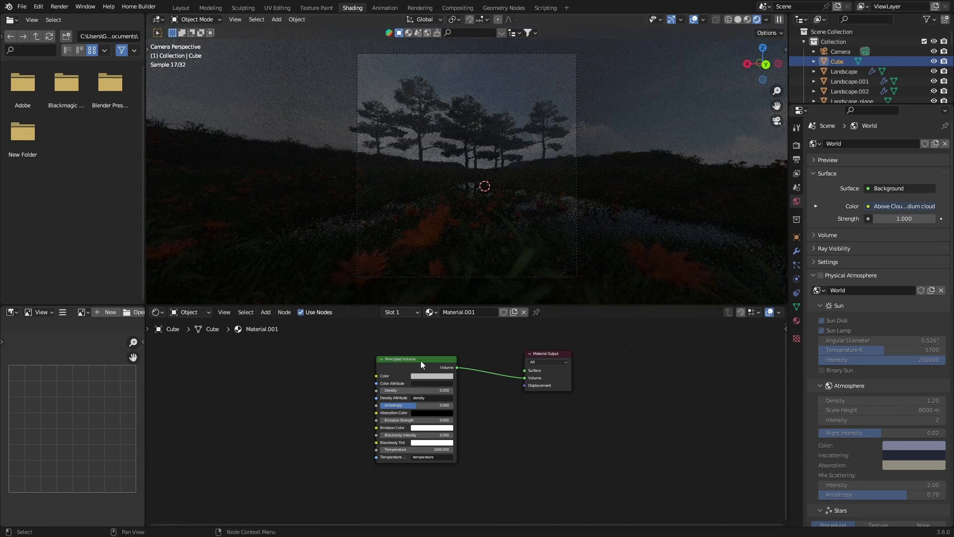
Set the Principled Volume density to 0.02 and its anisotropy to -0.1.
left_click(416, 390)
type("0.02")
key("Return")
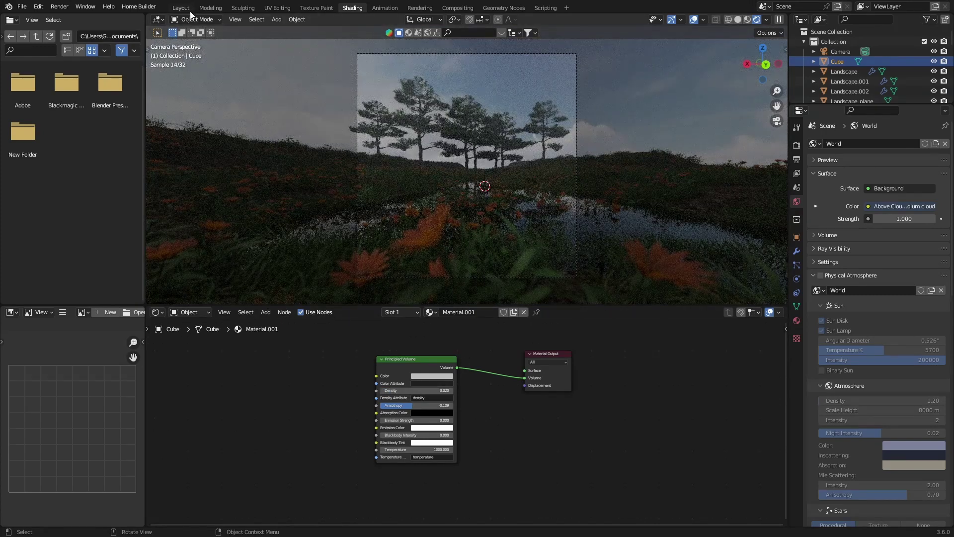
Hide the fog cube in the viewport of the Layout workspace to view the rendered scene without fog.
left_click(188, 10)
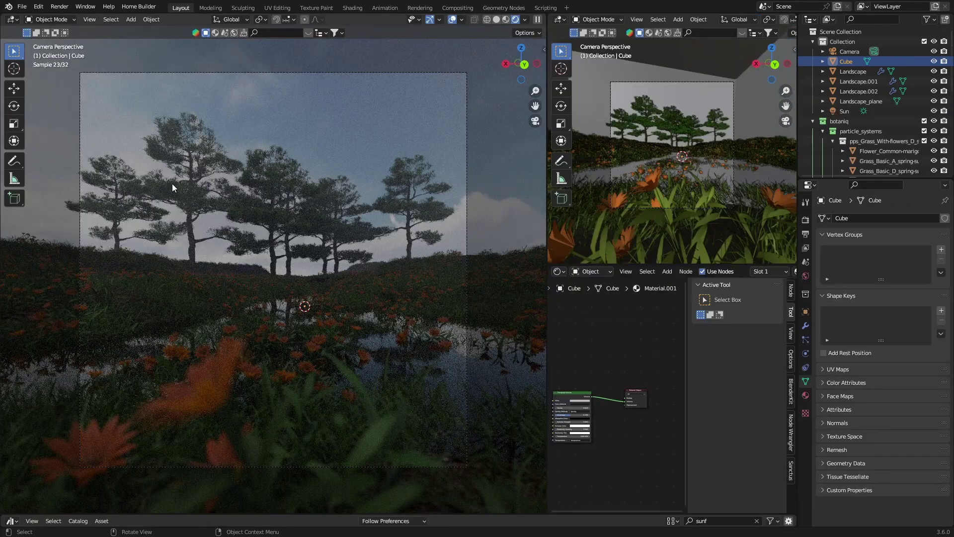
left_click(934, 61)
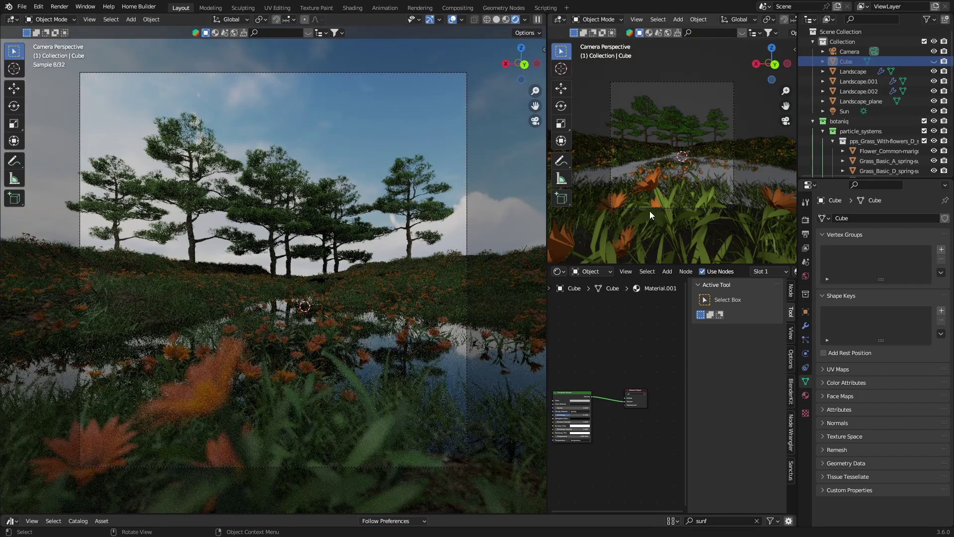